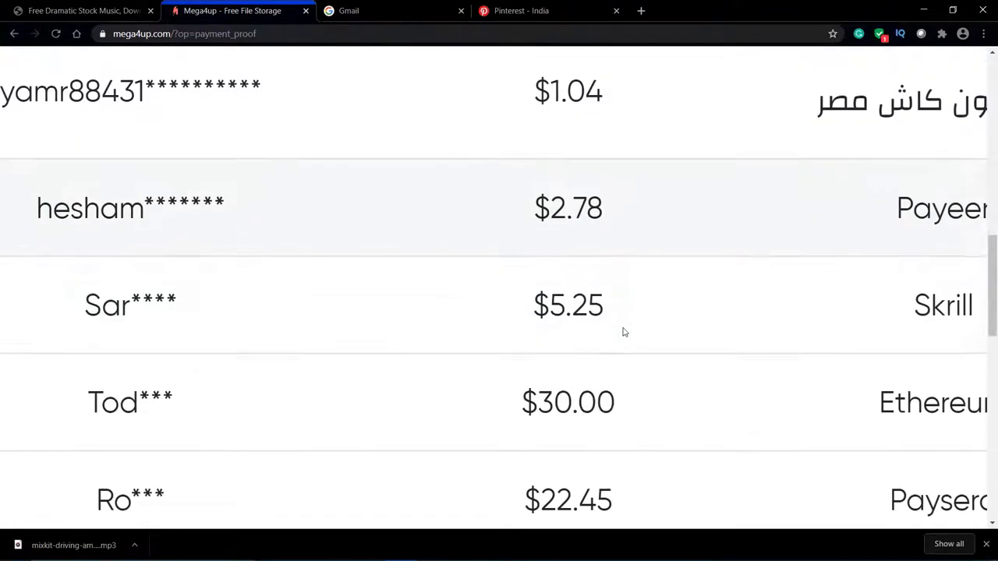
# - Examine the paid amounts listed in the Mega4up payments proof table down to its last row
pyautogui.moveTo(536, 396); pyautogui.dragTo(634, 396)
pyautogui.scroll(-1, 634, 396)
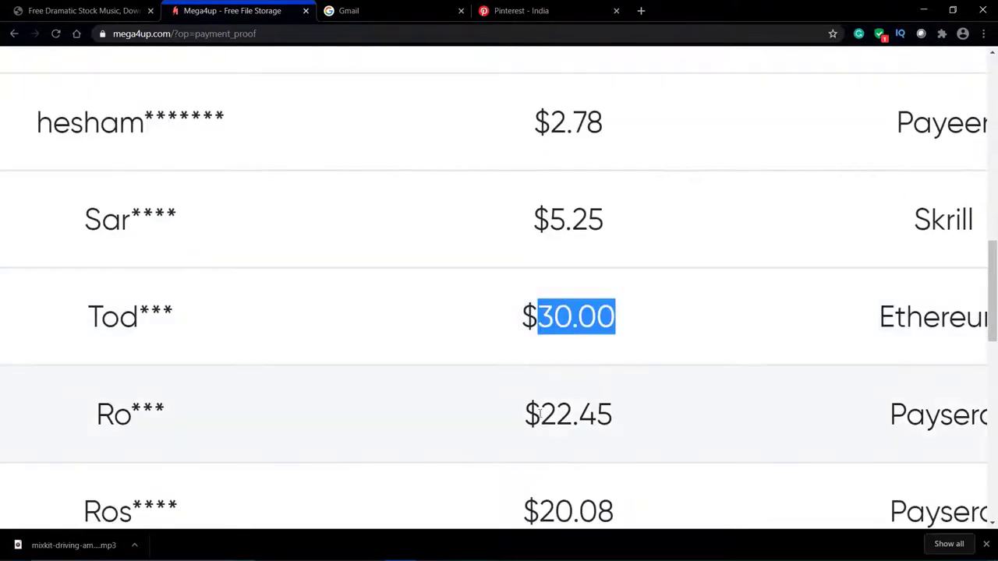
pyautogui.scroll(-4, 657, 411)
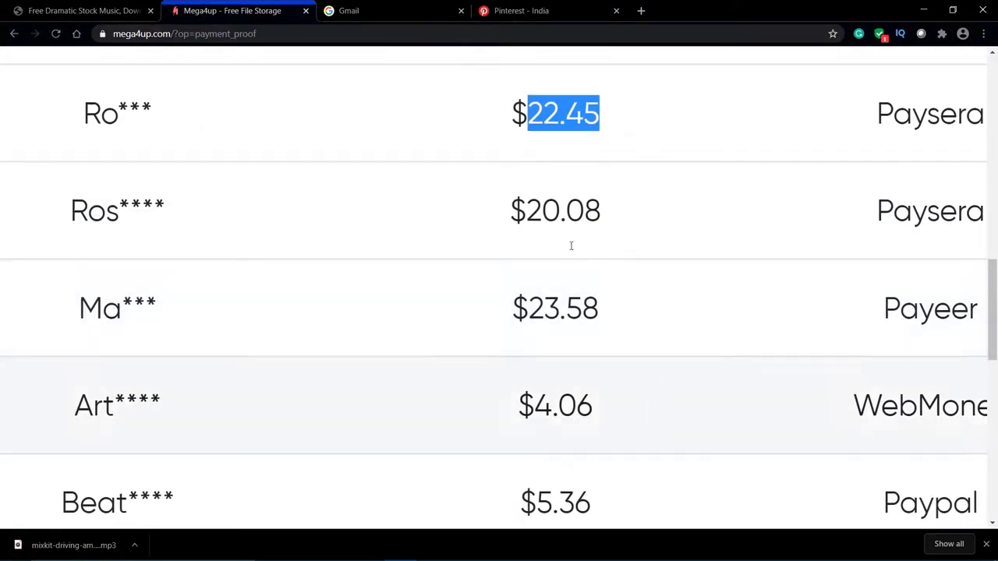
pyautogui.scroll(-10, 519, 343)
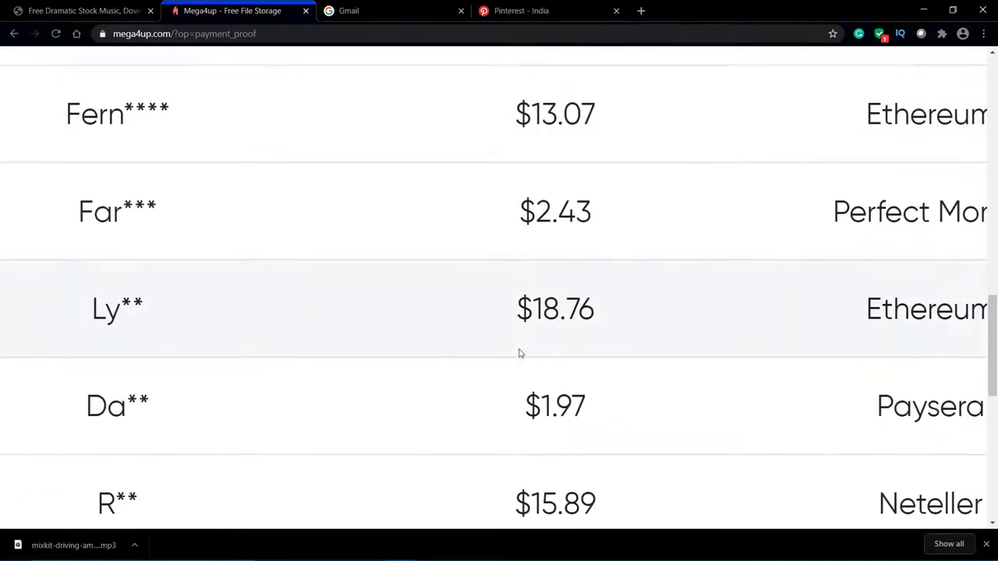
pyautogui.scroll(-8, 519, 351)
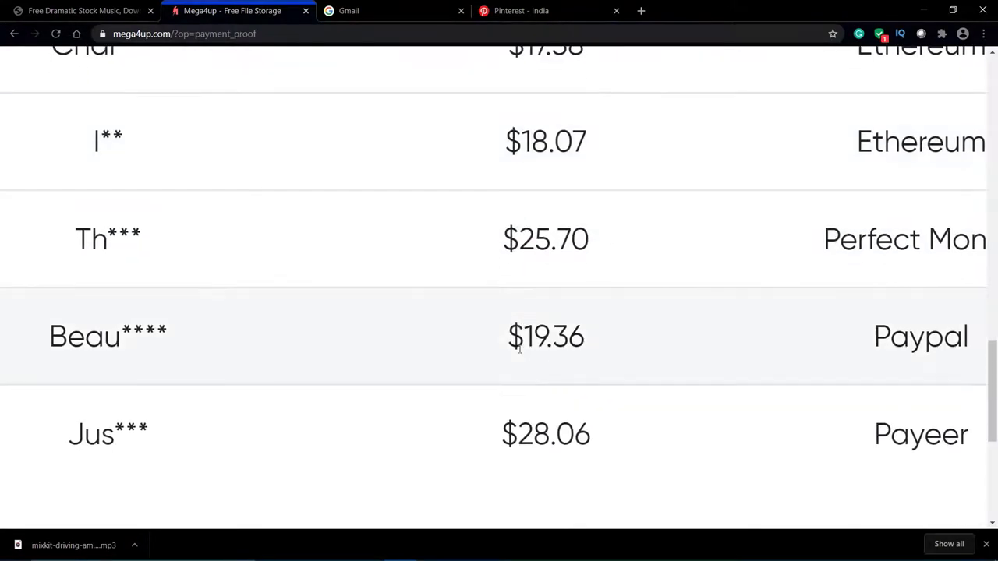
pyautogui.scroll(-1, 519, 351)
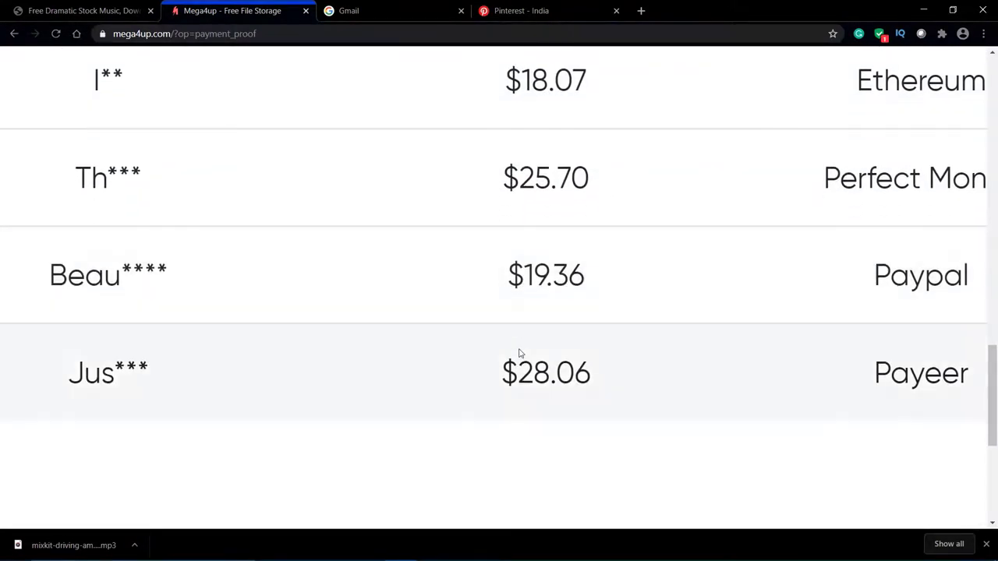
# - Examine the payment methods in the payments proof table, particularly the PayPal payouts, and return to its beginning
pyautogui.hscroll(2, 520, 353)
pyautogui.scroll(2, 519, 353)
pyautogui.hscroll(1, 519, 352)
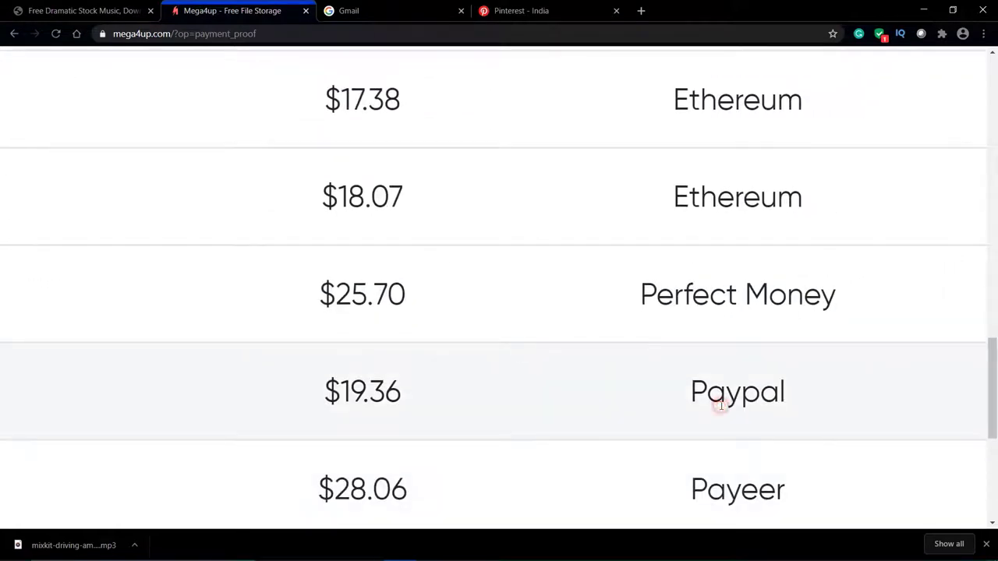
pyautogui.moveTo(721, 405); pyautogui.dragTo(802, 406)
pyautogui.scroll(2, 677, 307)
pyautogui.scroll(-6, 679, 308)
pyautogui.scroll(6, 678, 308)
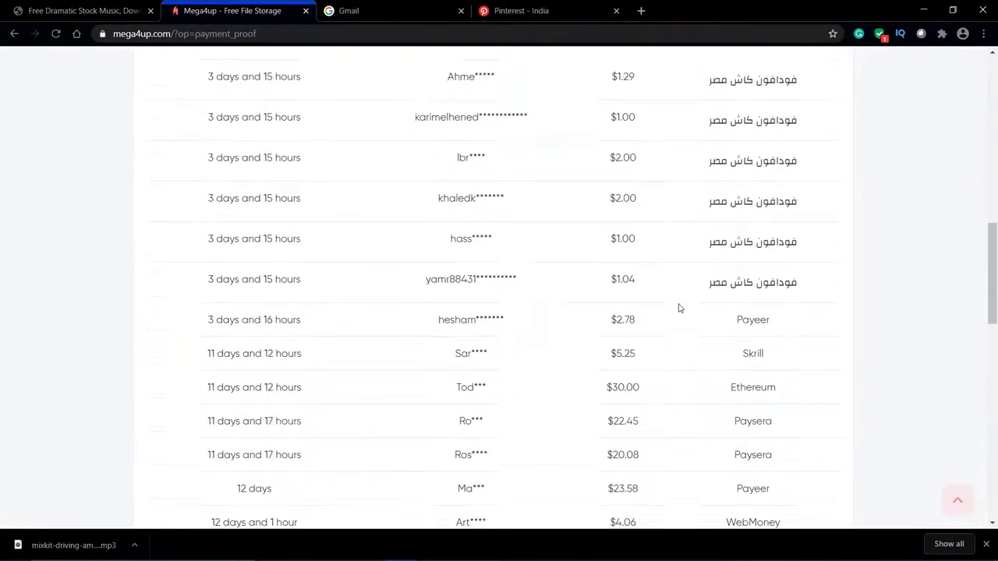
pyautogui.scroll(6, 678, 308)
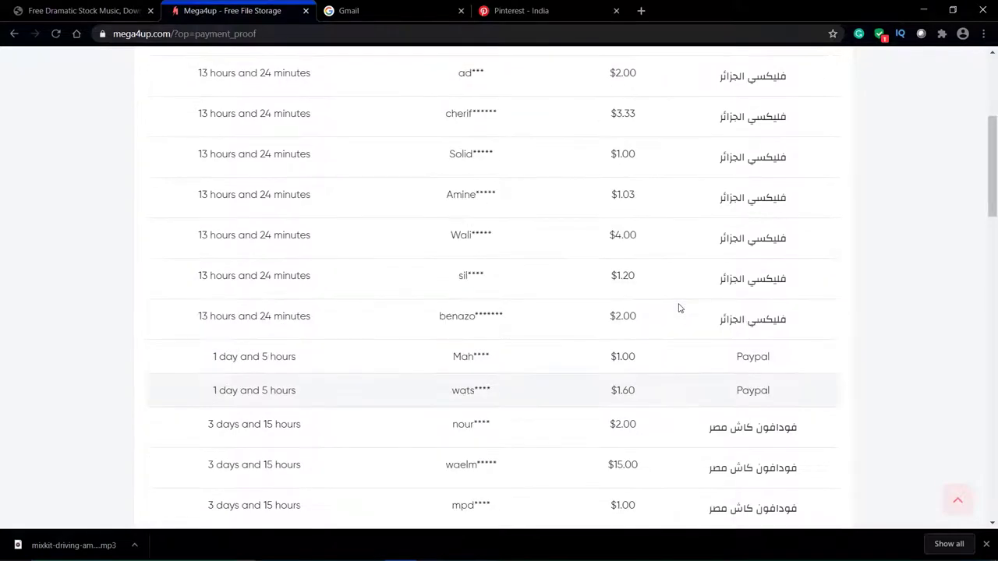
pyautogui.scroll(5, 768, 354)
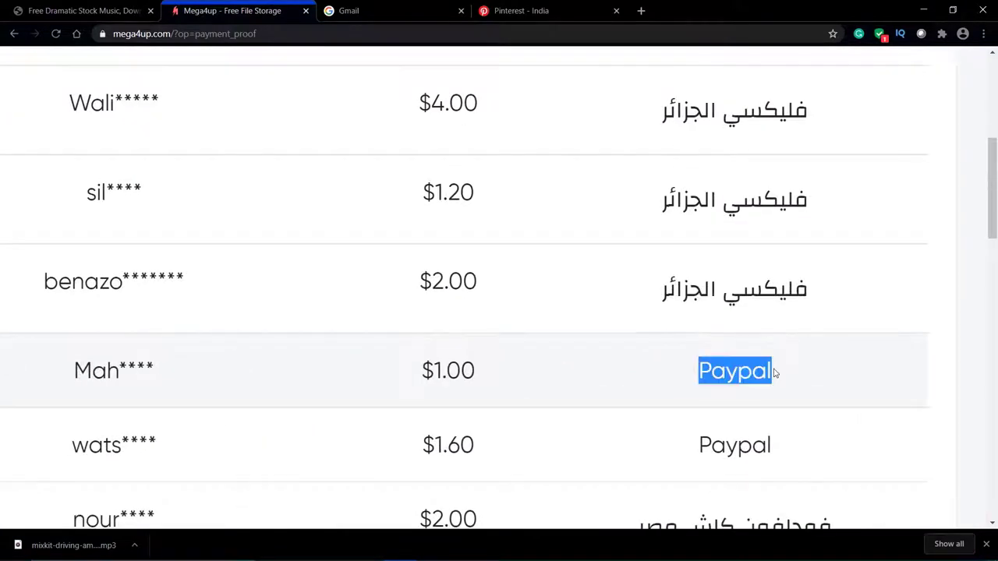
pyautogui.scroll(-5, 774, 373)
pyautogui.scroll(4, 592, 325)
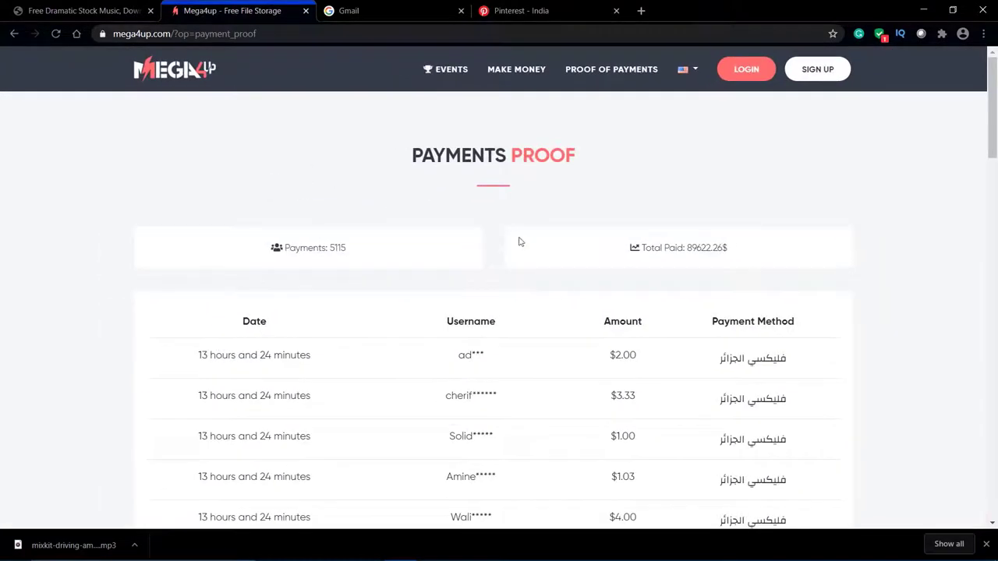
# - Go to the Mega4up home page and examine its sections, including the Visitor, Premium and Regular User membership plans
pyautogui.click(156, 68)
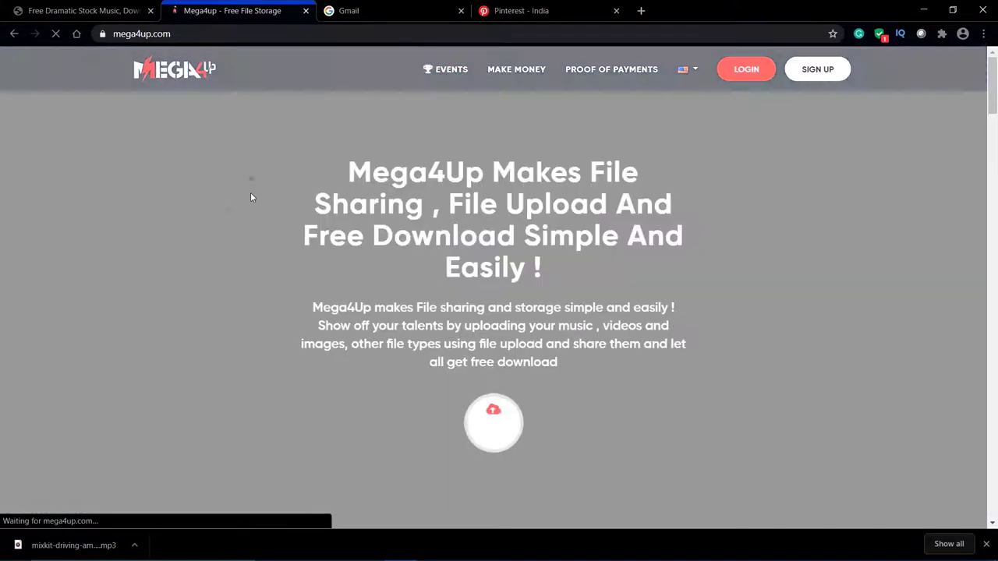
pyautogui.scroll(-5, 250, 192)
pyautogui.scroll(-10, 250, 195)
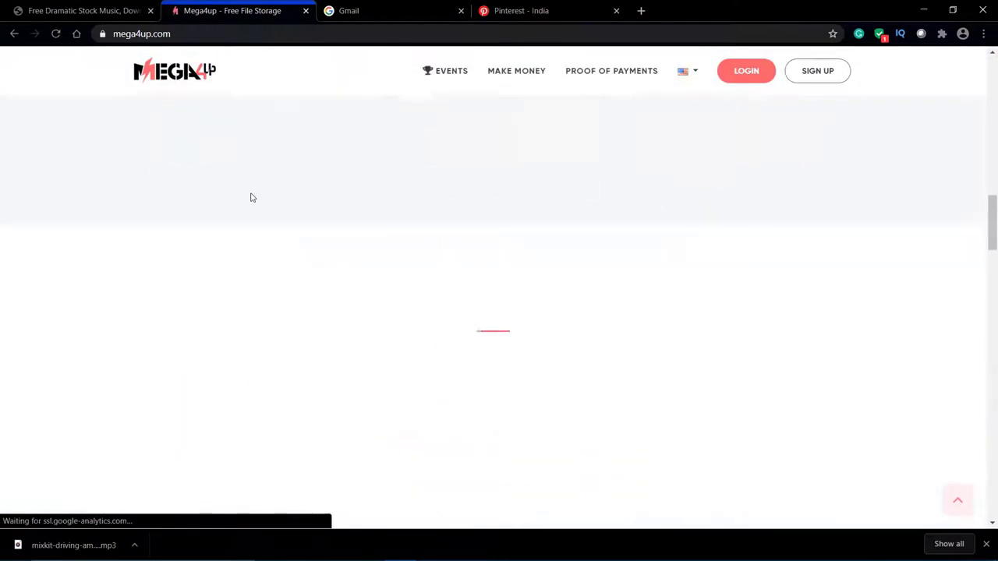
pyautogui.scroll(-10, 250, 197)
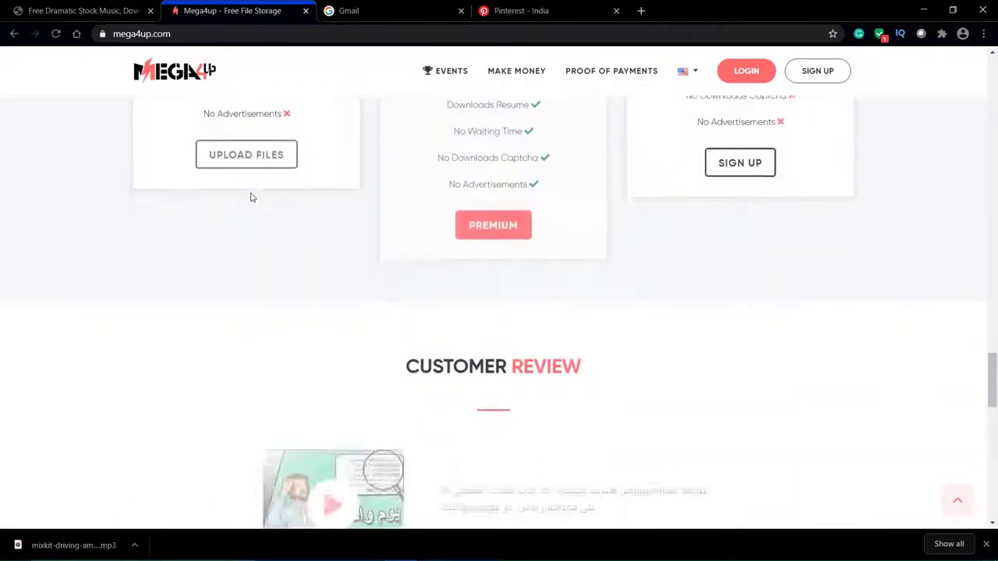
pyautogui.scroll(-10, 250, 197)
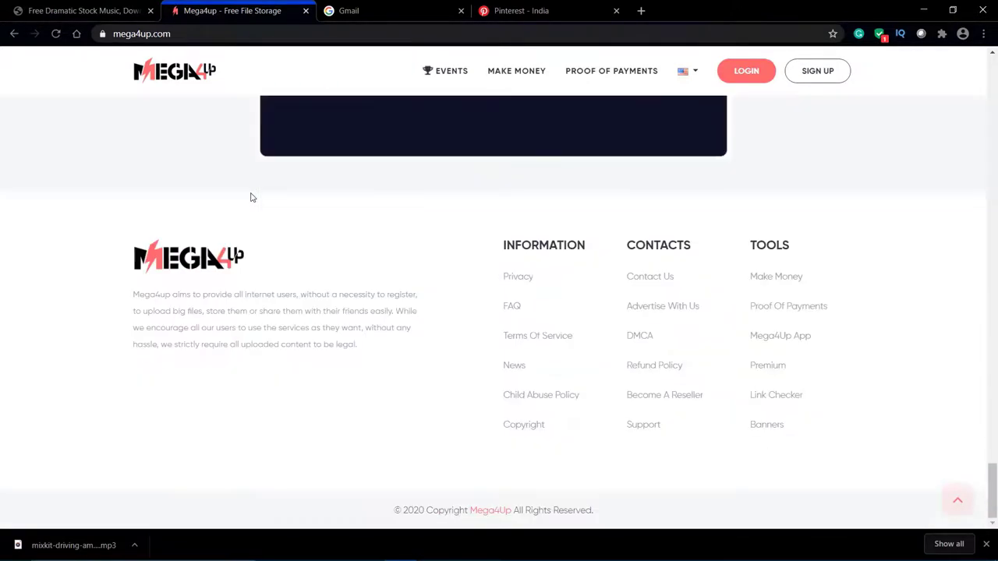
pyautogui.scroll(10, 250, 198)
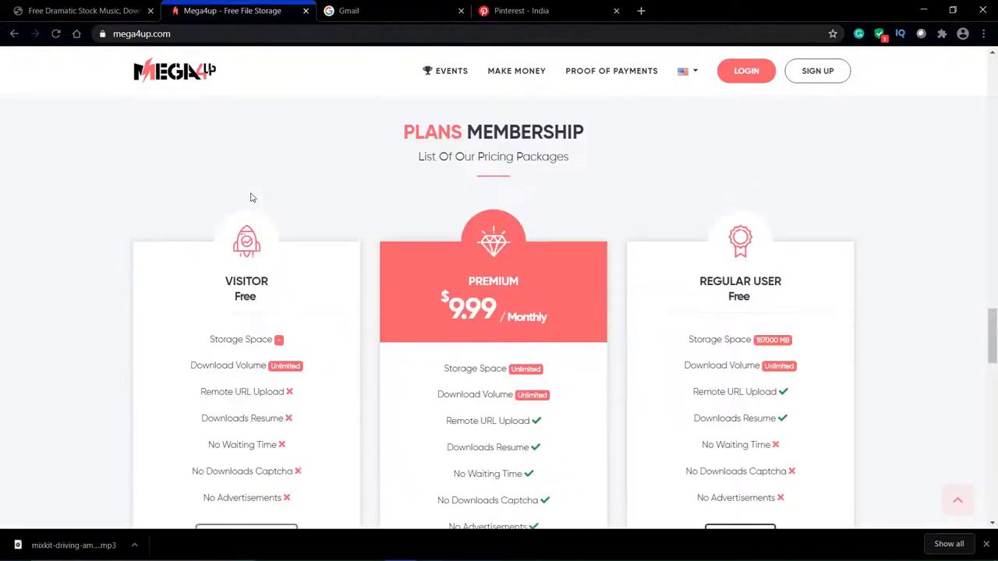
pyautogui.scroll(1, 251, 197)
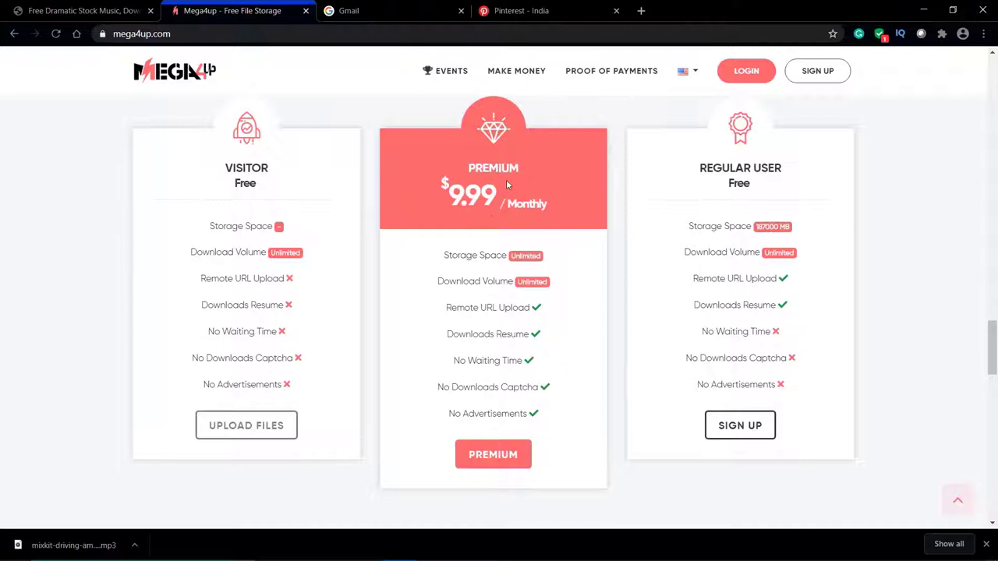
pyautogui.moveTo(467, 168); pyautogui.dragTo(519, 168)
pyautogui.scroll(3, 208, 173)
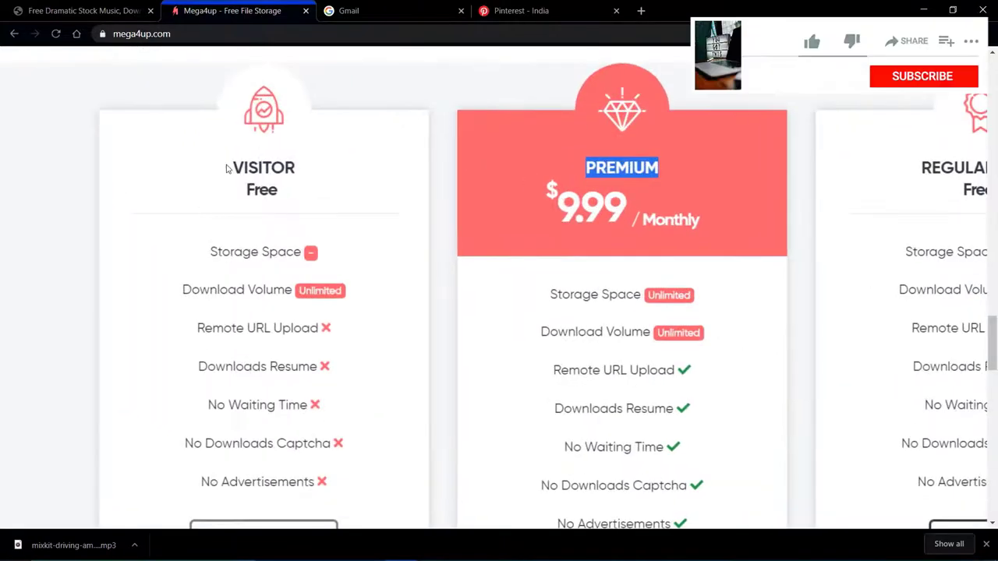
pyautogui.moveTo(232, 168); pyautogui.dragTo(283, 180)
pyautogui.scroll(5, 280, 187)
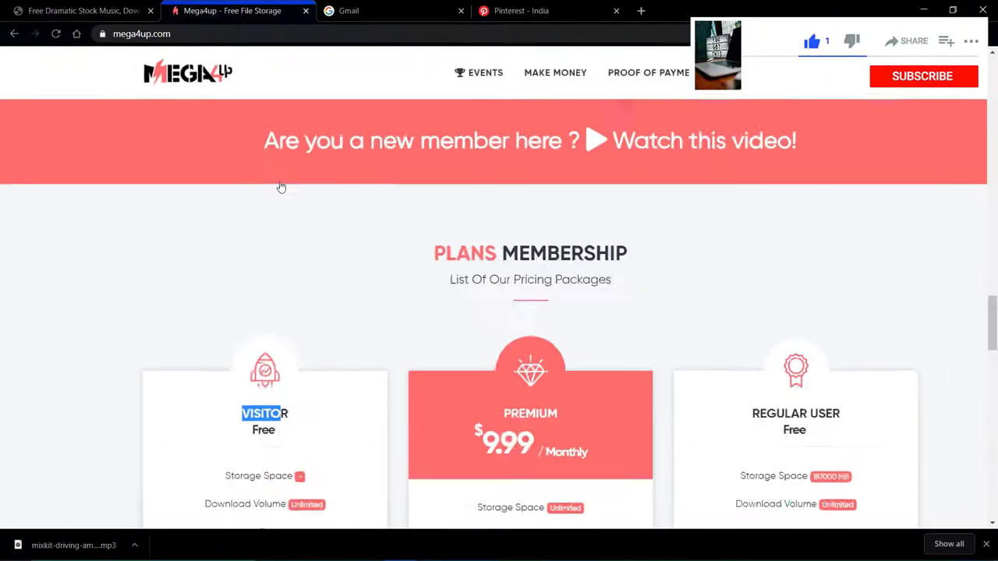
pyautogui.scroll(9, 282, 187)
pyautogui.scroll(-4, 279, 185)
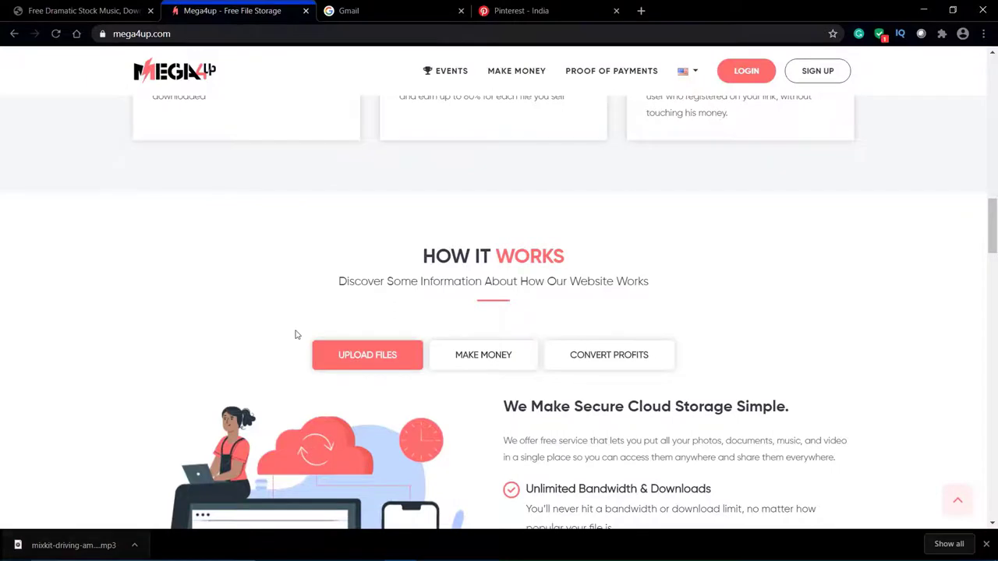
# - Open the sign-up form for registering a new Mega4up account
pyautogui.scroll(15, 294, 335)
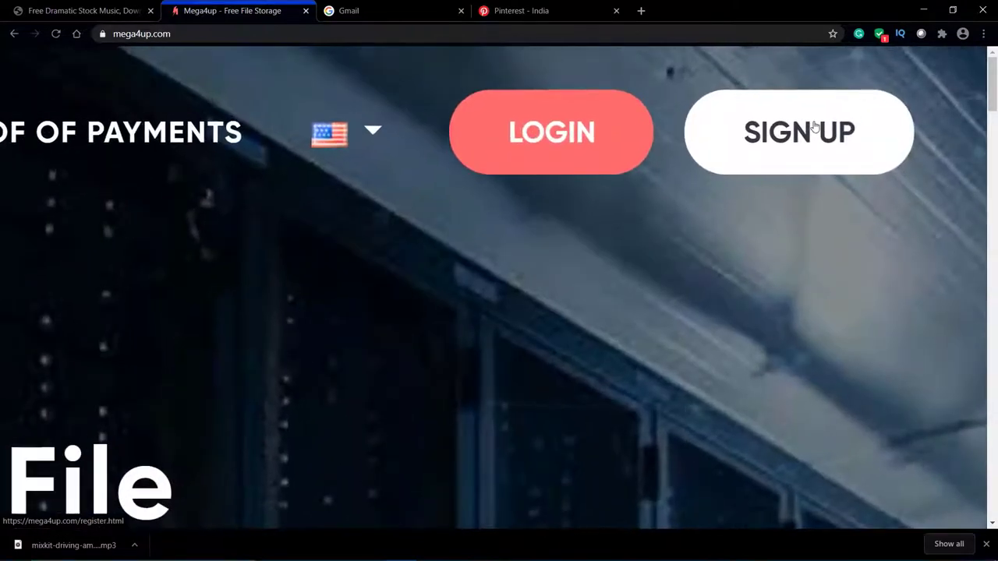
pyautogui.click(812, 129)
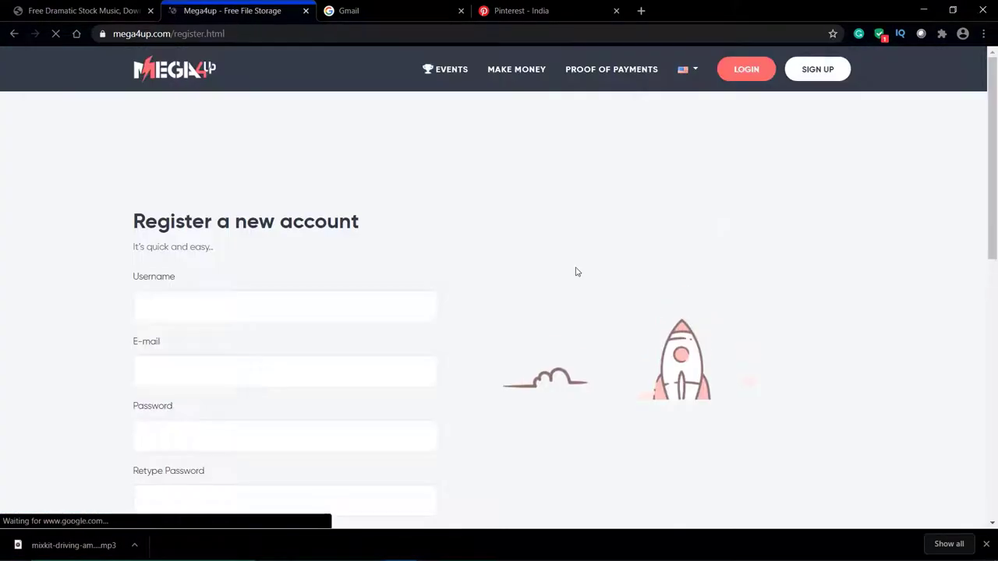
pyautogui.scroll(-2, 575, 272)
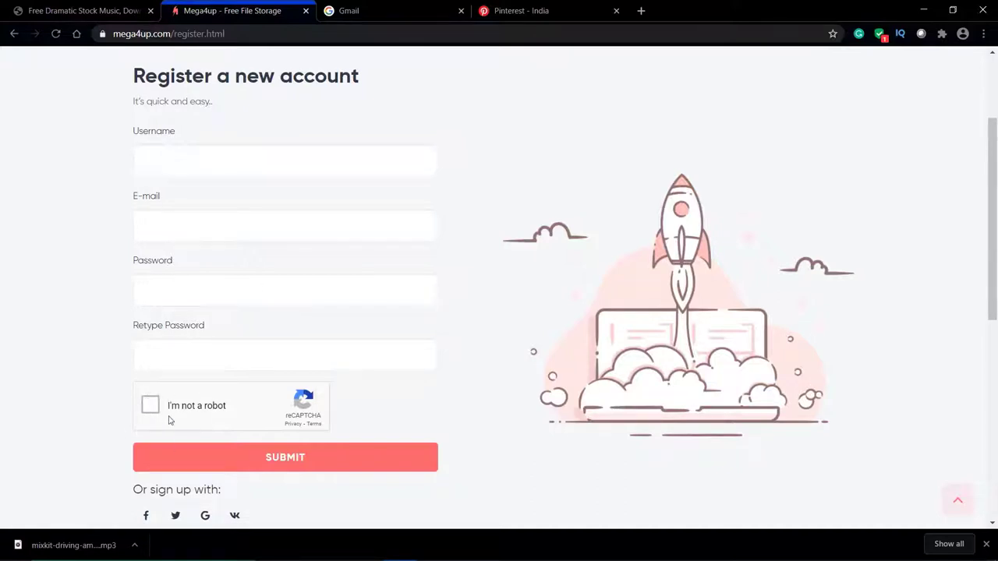
pyautogui.scroll(-1, 170, 420)
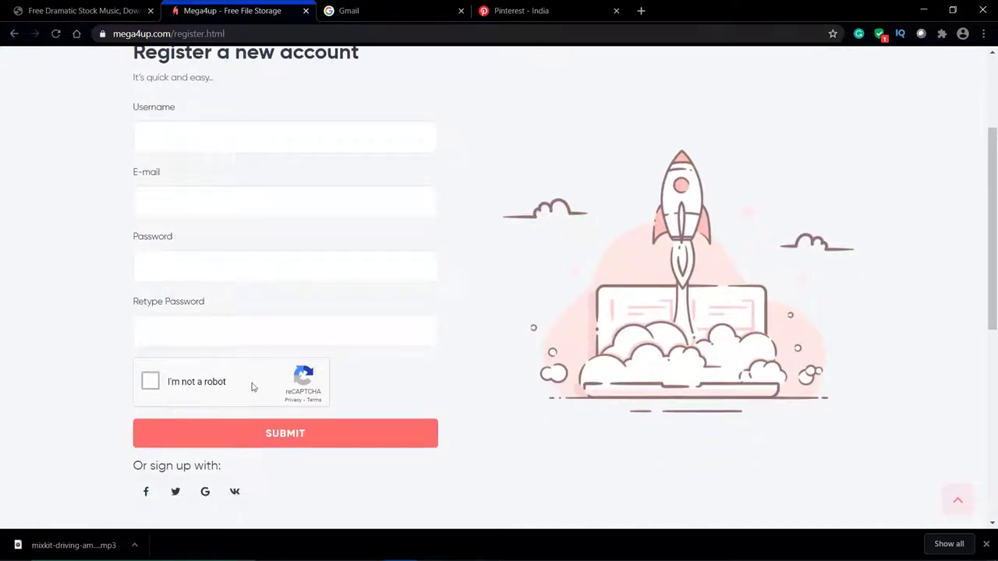
# - Fill in the account username and e-mail address in the registration form using the saved suggestions
pyautogui.click(314, 139)
pyautogui.write('An')
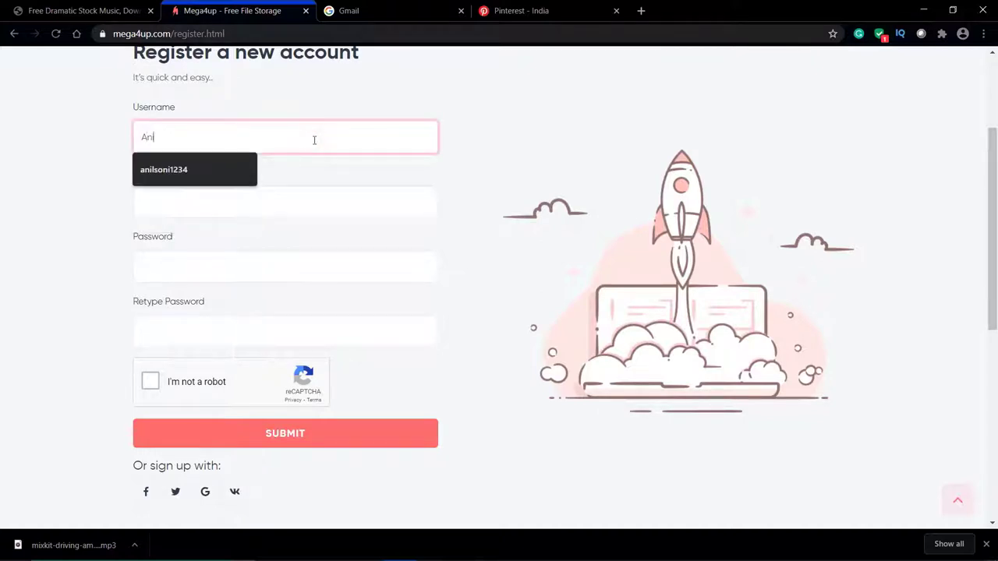
pyautogui.write('il')
pyautogui.press('Down')
pyautogui.press('Return')
pyautogui.press('Tab')
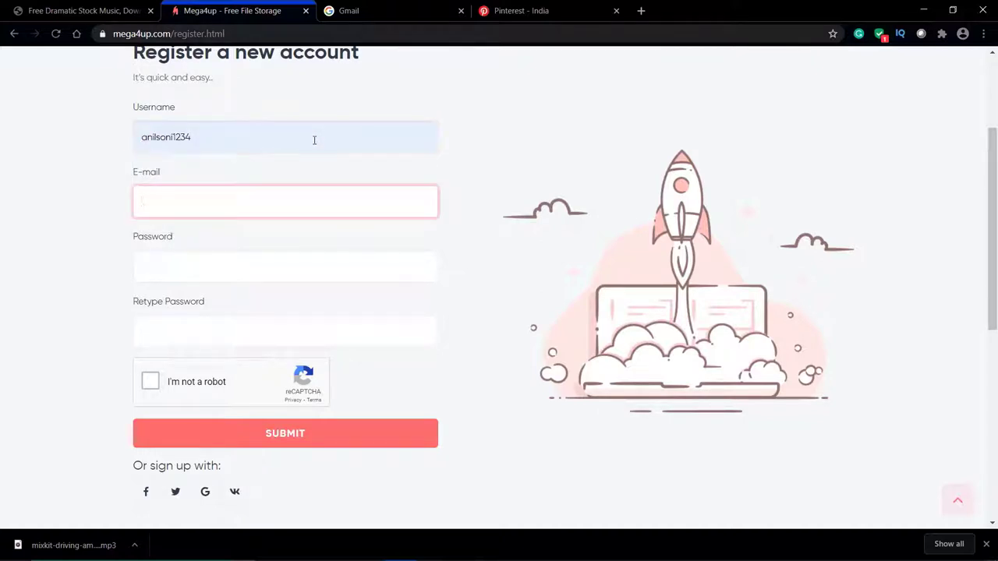
pyautogui.write('manik')
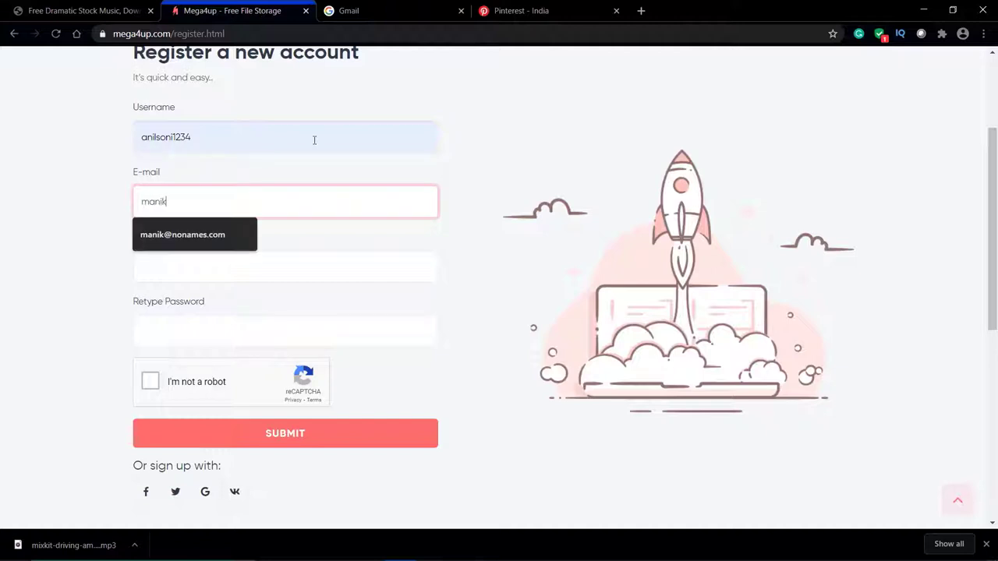
pyautogui.press('Down')
pyautogui.press('Return')
pyautogui.press('Tab')
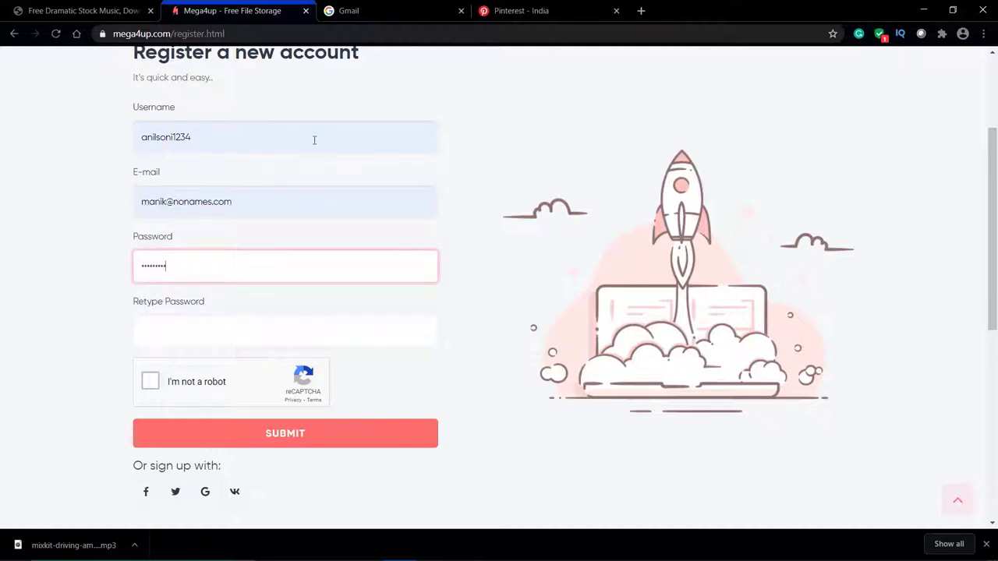
# - Enter the account password and repeat it in the Retype Password field
pyautogui.write('••')
pyautogui.press('Tab')
pyautogui.write('•••••')
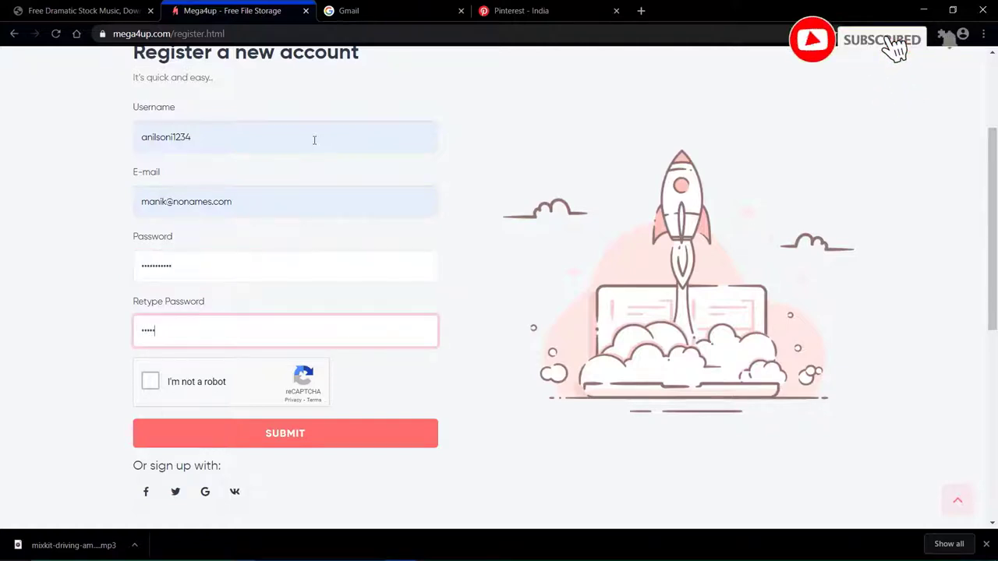
pyautogui.write('••••••')
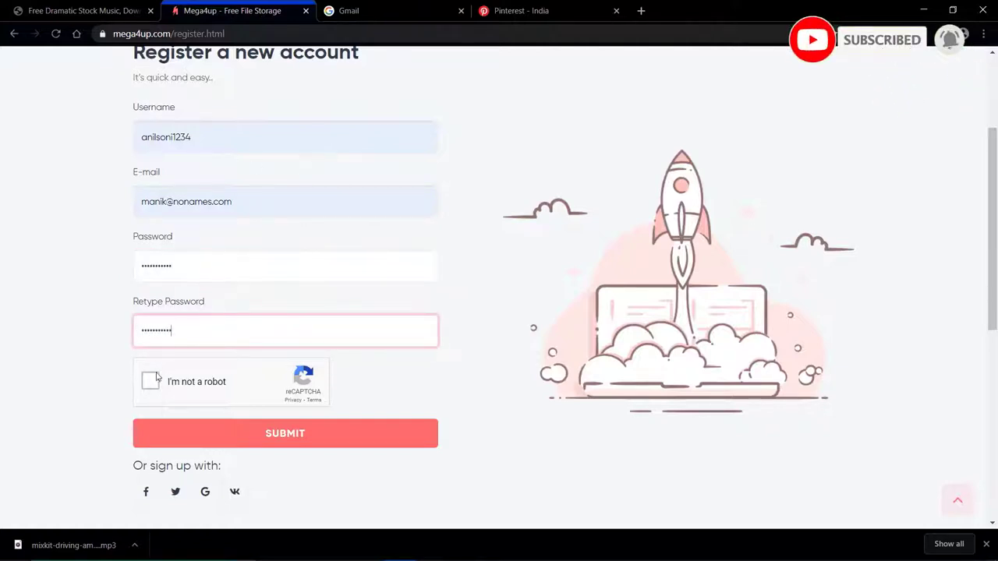
# - Complete the reCAPTCHA by selecting all three images with boats, and submit the registration
pyautogui.click(150, 381)
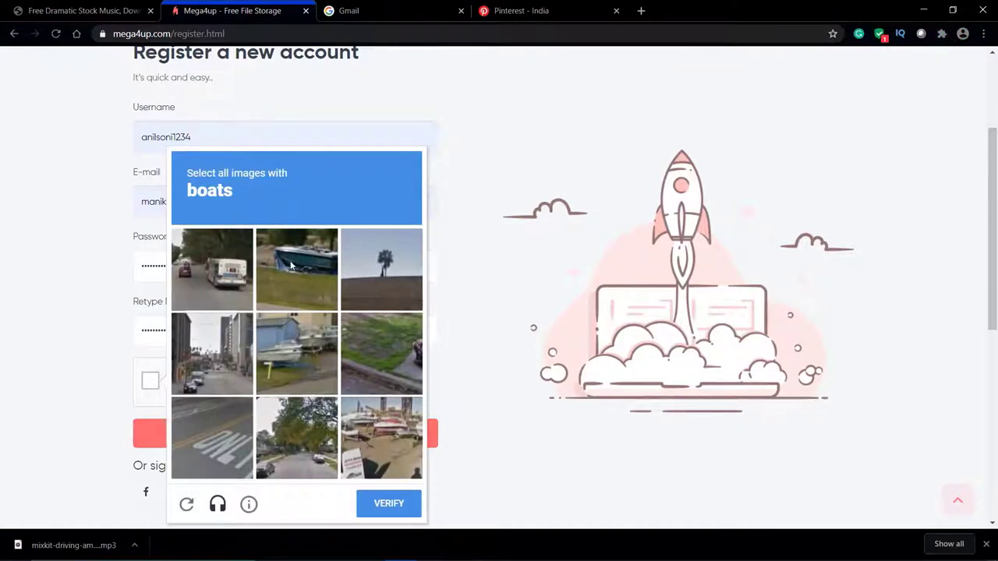
pyautogui.click(290, 266)
pyautogui.click(273, 355)
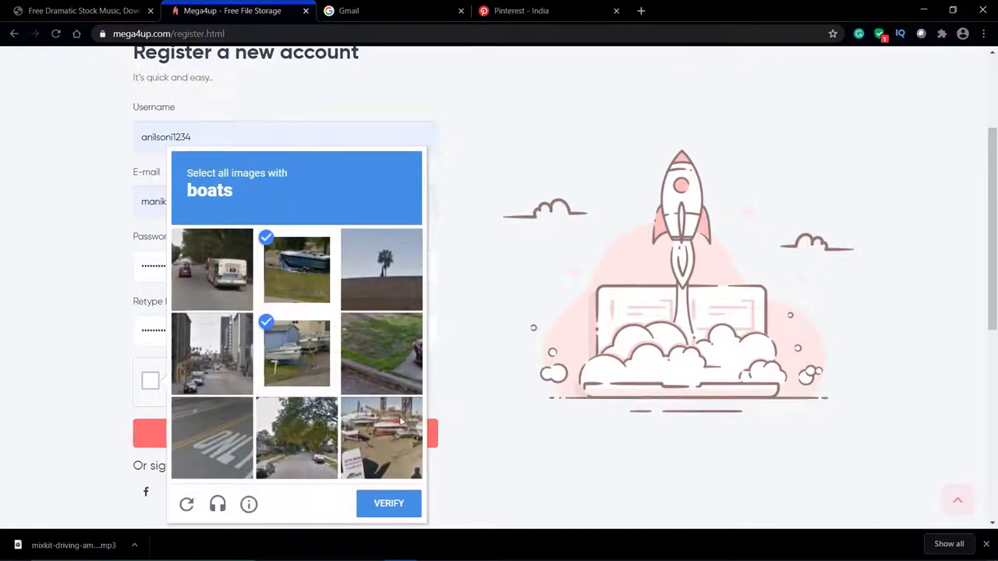
pyautogui.click(401, 423)
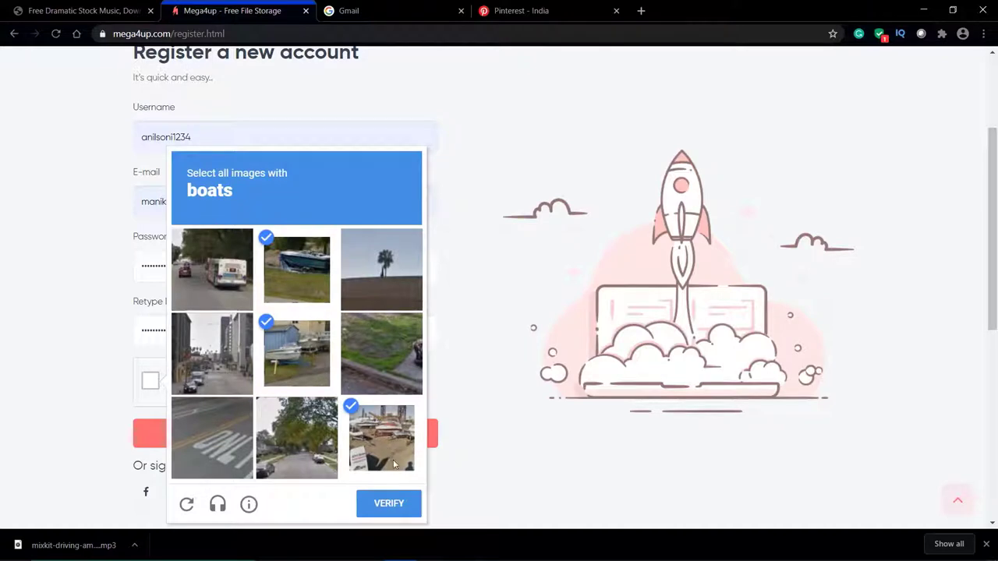
pyautogui.click(388, 504)
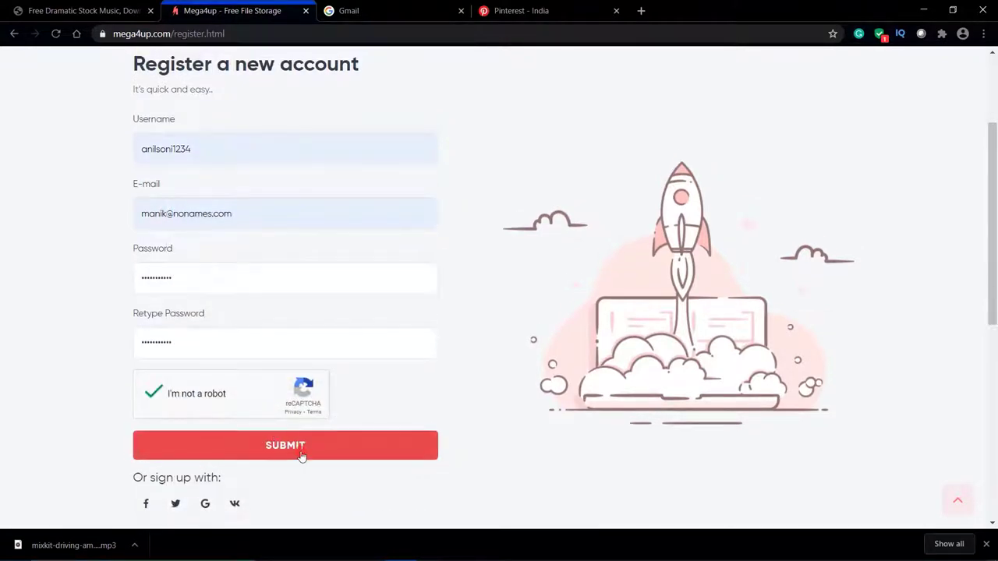
pyautogui.click(301, 456)
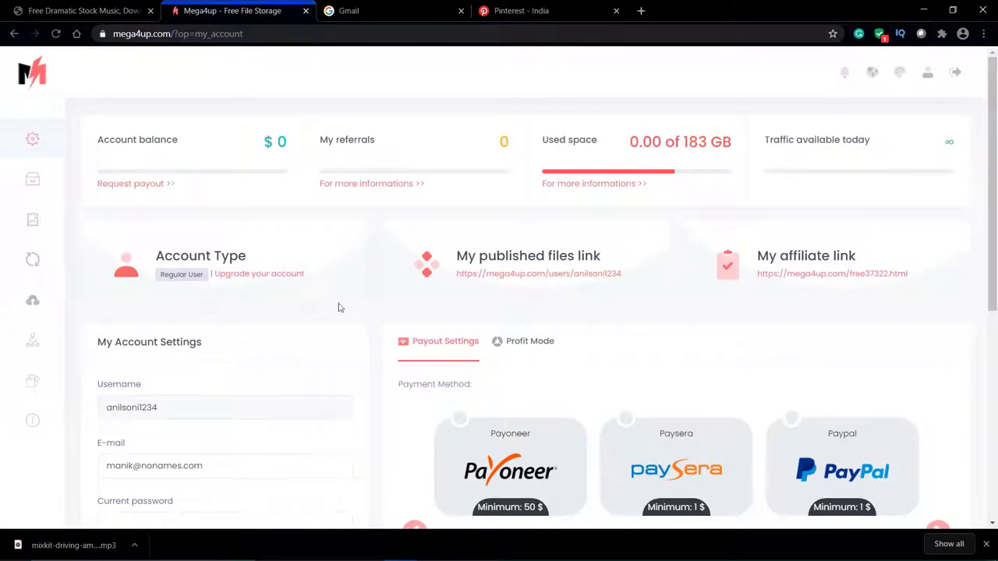
# - Examine the payment methods and their minimum payouts in the payout settings of the new account
pyautogui.scroll(-1, 443, 224)
pyautogui.scroll(1, 443, 224)
pyautogui.scroll(-2, 466, 350)
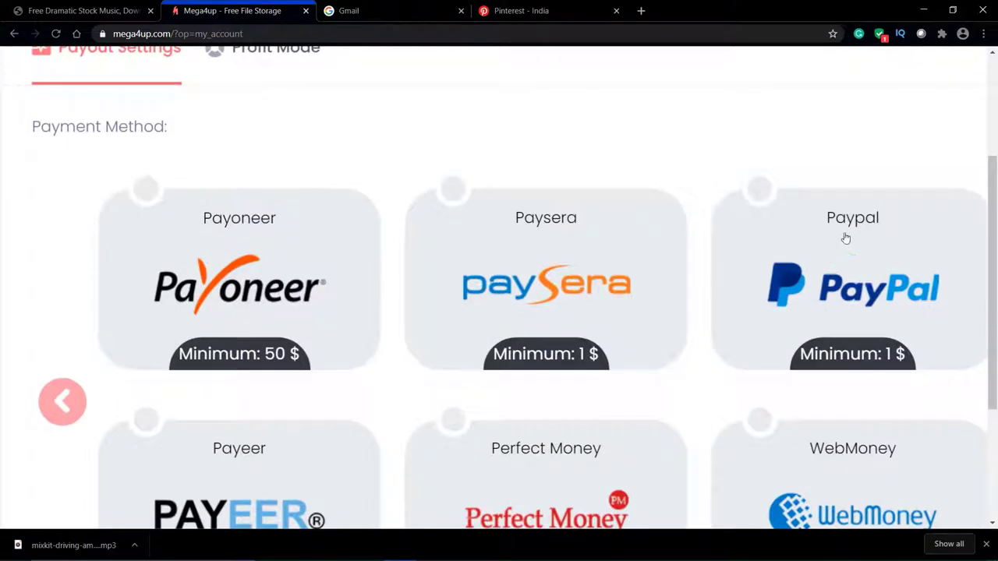
# - Examine the payment methods, the published files link and the affiliate link on the account page
pyautogui.scroll(-1, 364, 189)
pyautogui.scroll(-2, 274, 244)
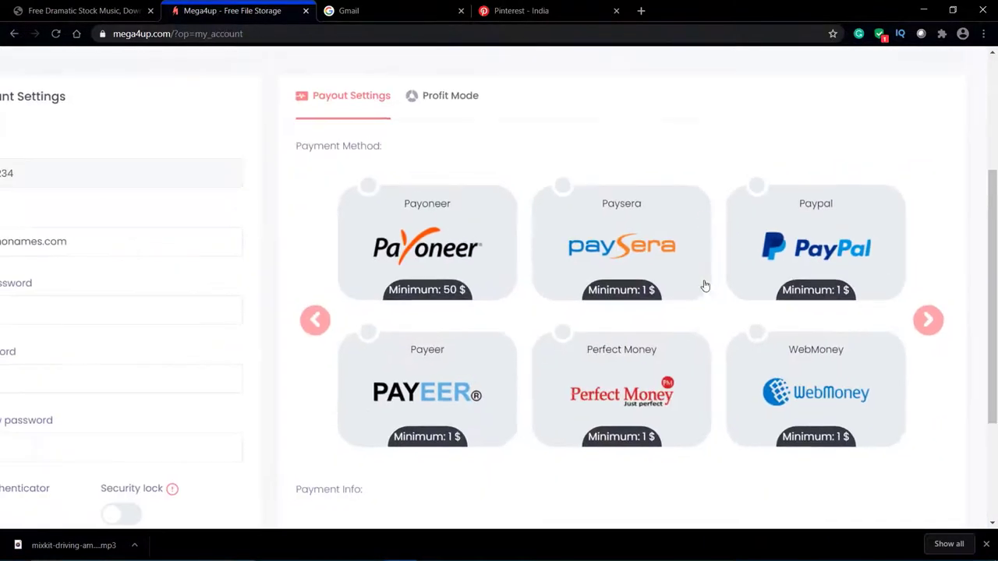
pyautogui.scroll(4, 705, 286)
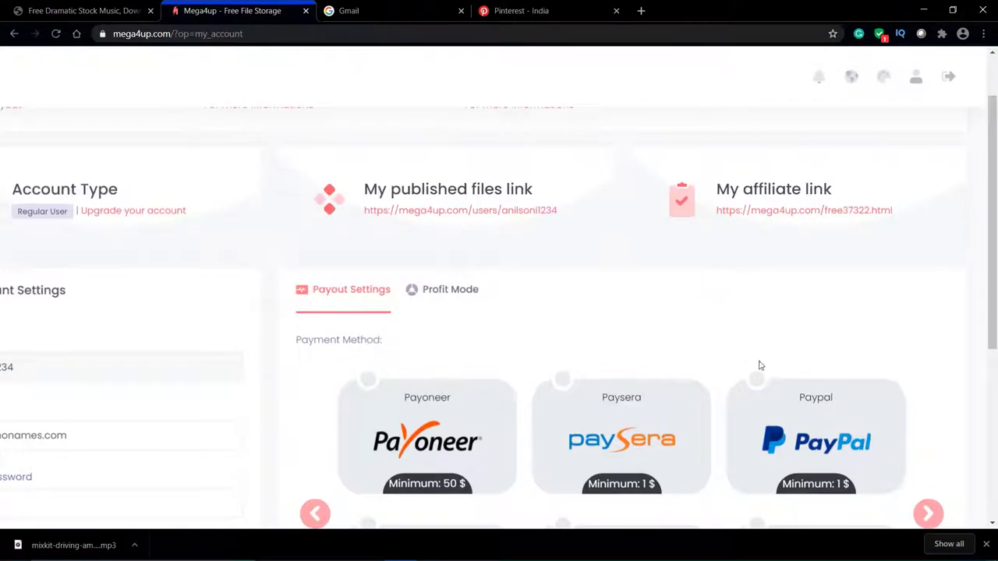
pyautogui.scroll(-2, 798, 425)
pyautogui.scroll(4, 830, 364)
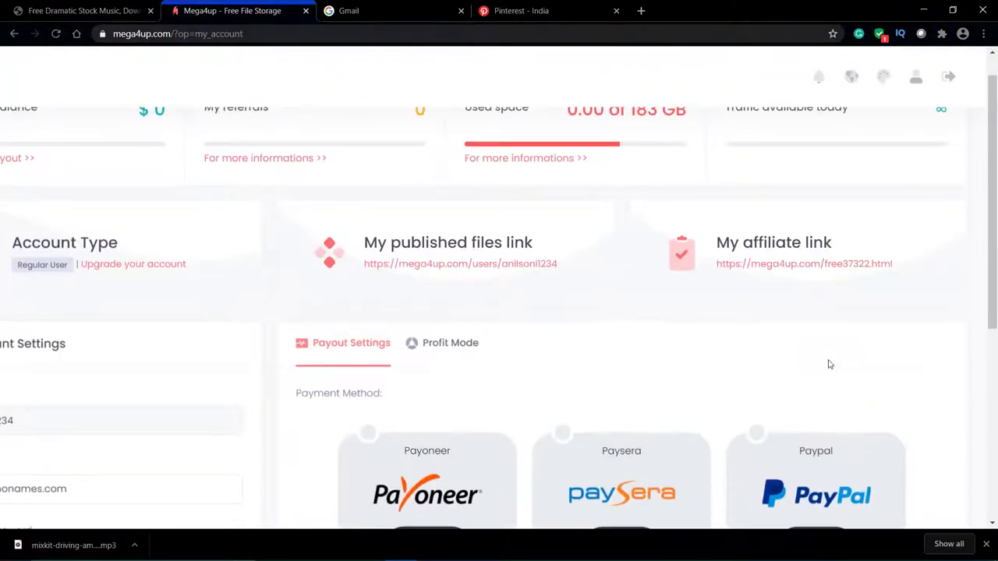
pyautogui.scroll(5, 830, 364)
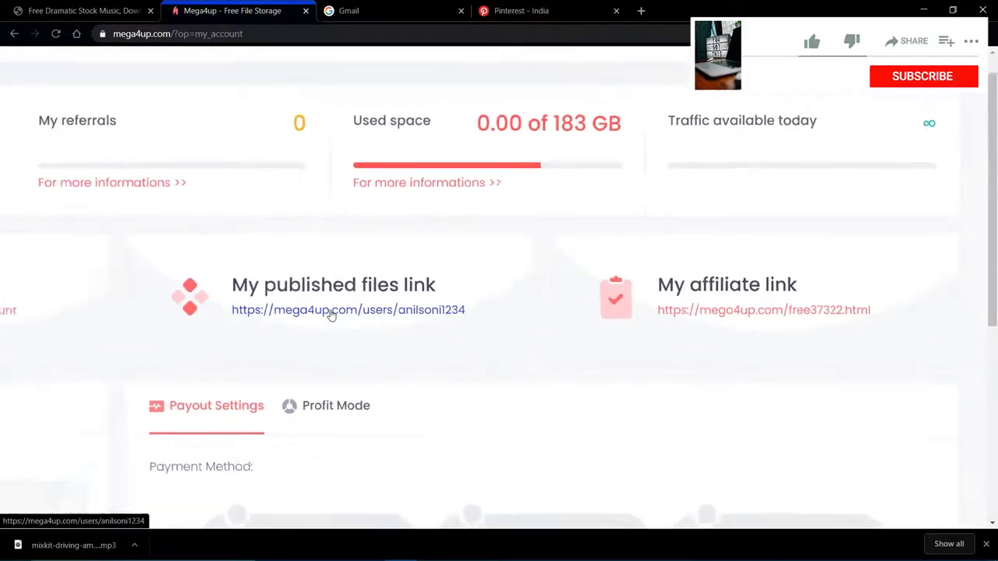
pyautogui.scroll(-3, 332, 315)
pyautogui.scroll(2, 331, 315)
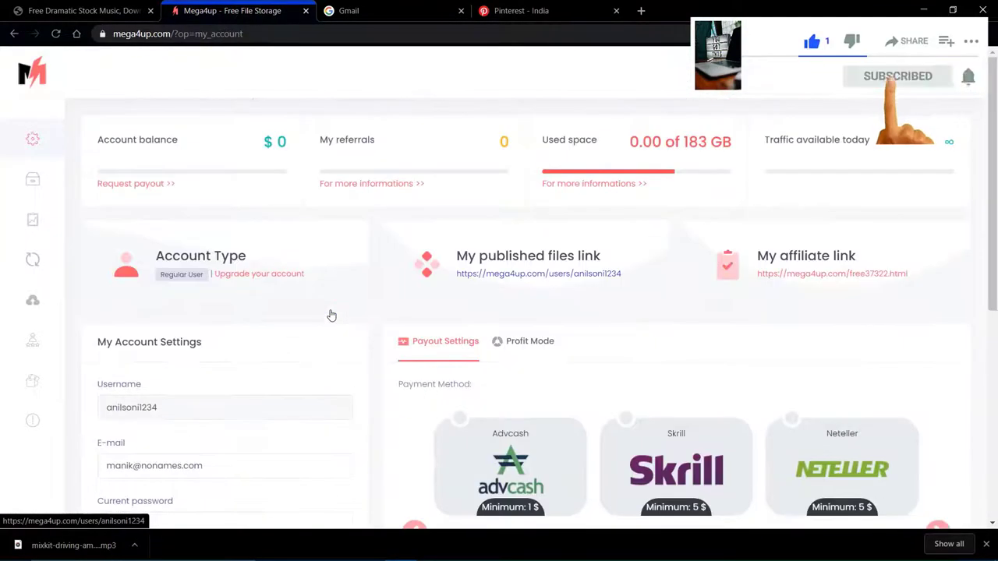
# - Open the account's file upload form and try to start the upload before any file is chosen
pyautogui.moveTo(32, 180)
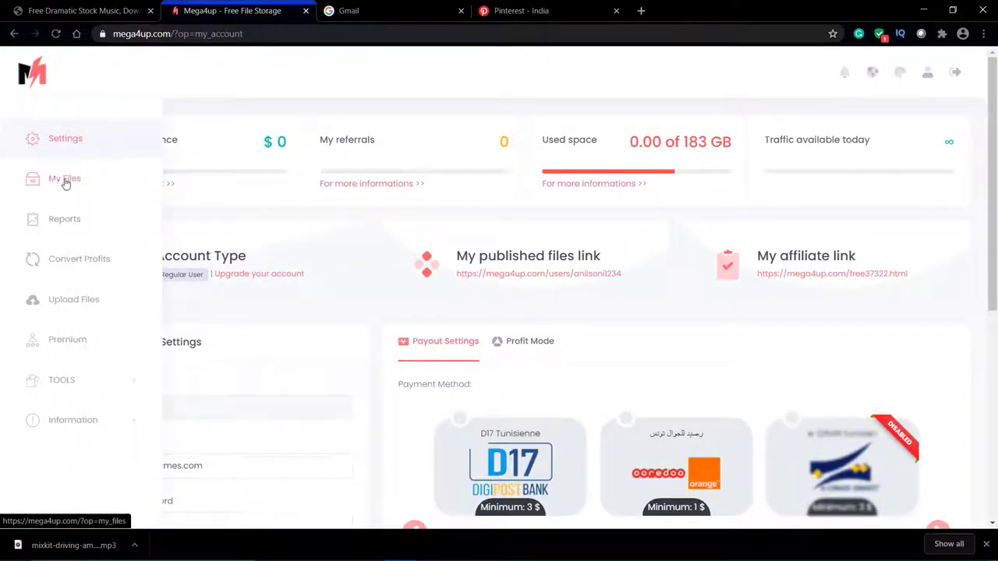
pyautogui.click(94, 306)
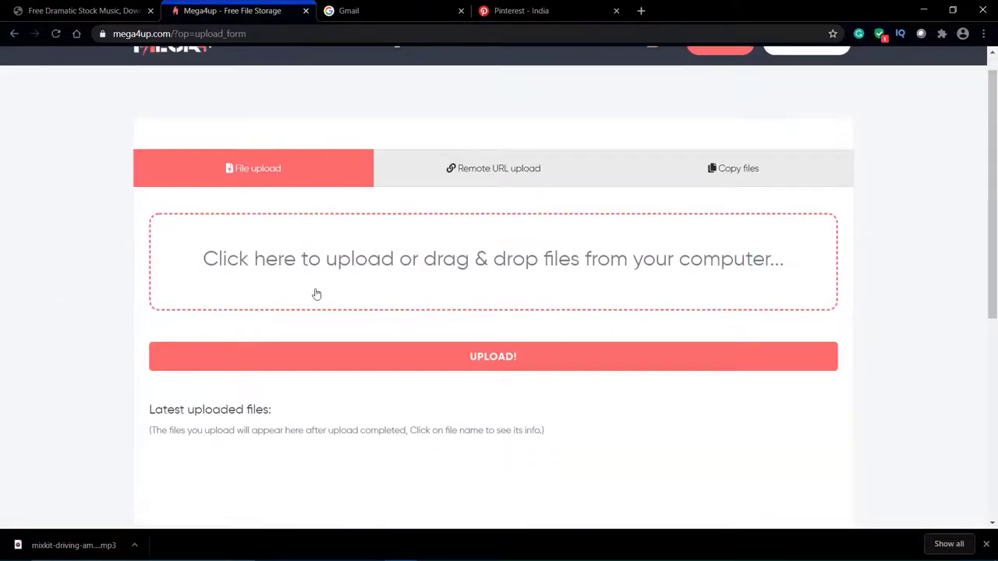
pyautogui.click(485, 360)
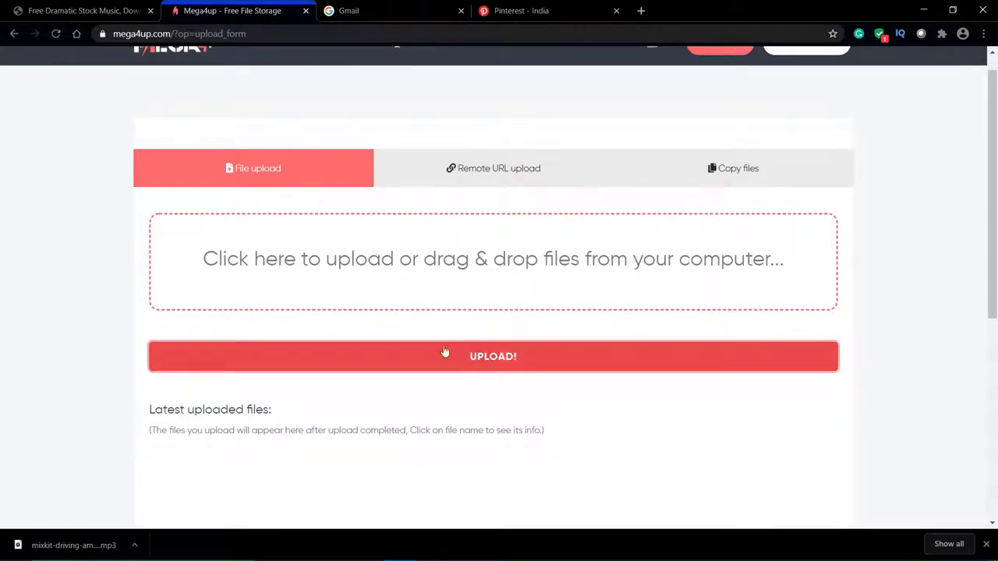
# - Add mixkit-tech-house-vibes-130.mp3 from the Downloads folder to the files queued for upload
pyautogui.click(459, 276)
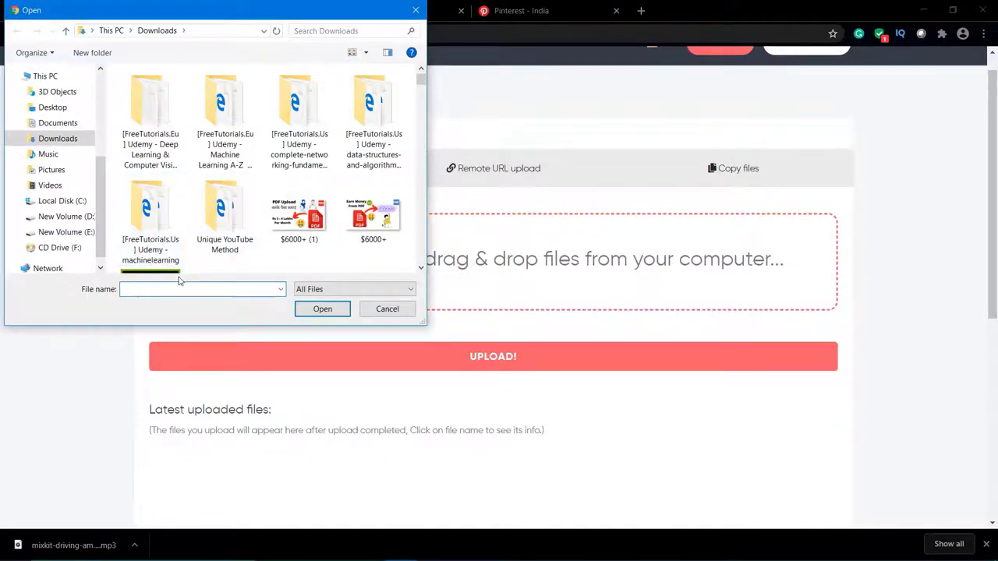
pyautogui.write('mix')
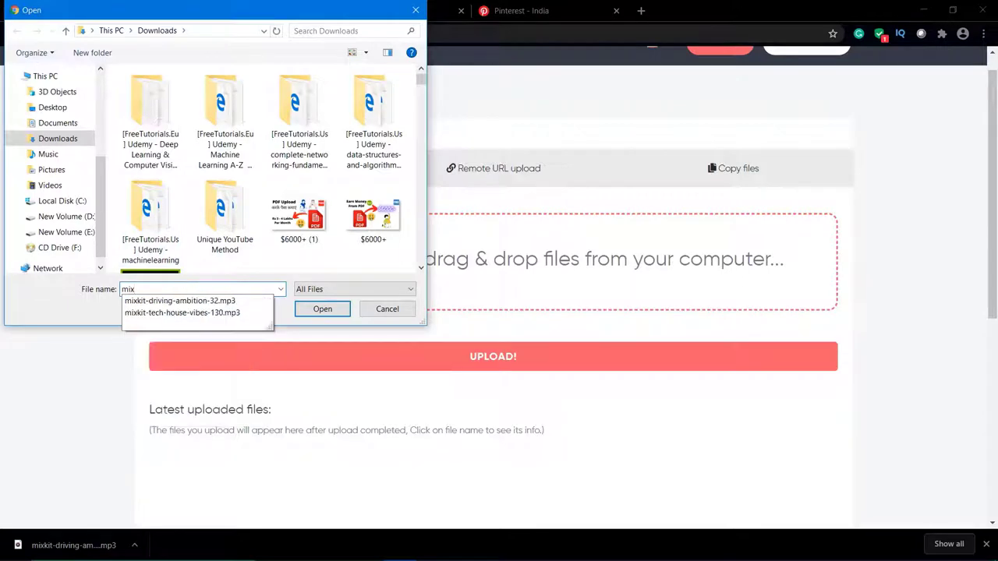
pyautogui.press('Down')
pyautogui.press('Down')
pyautogui.press('Return')
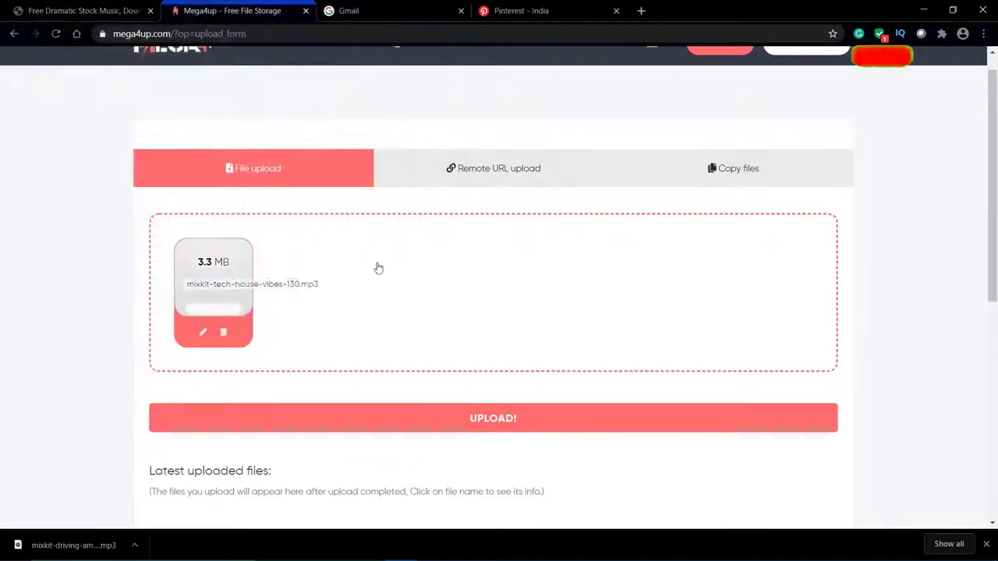
# - Examine the queued music file and the rest of the upload form
pyautogui.keyDown('ctrl'); pyautogui.scroll(5, 127, 283); pyautogui.keyUp('ctrl')
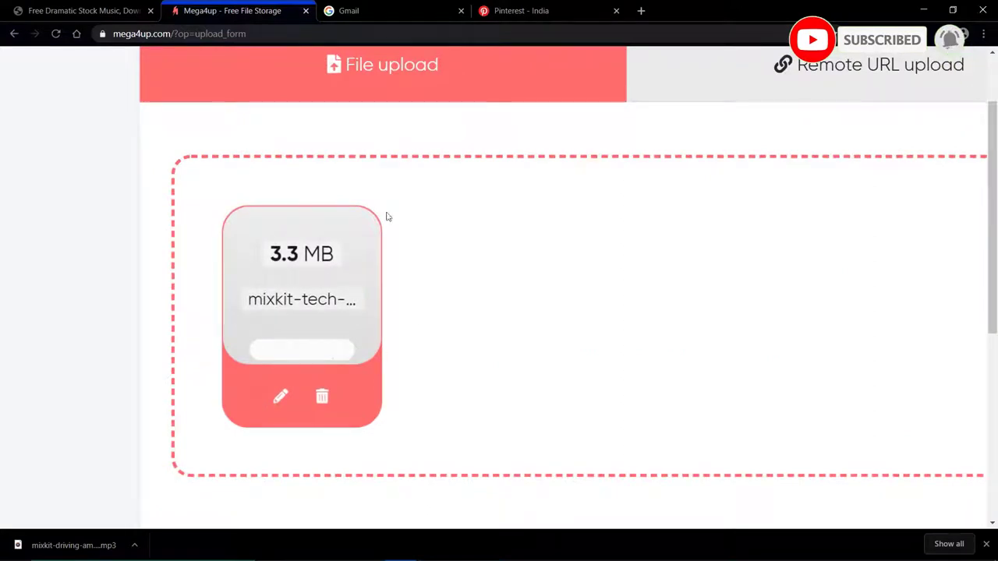
pyautogui.keyDown('ctrl'); pyautogui.scroll(2, 251, 252); pyautogui.keyUp('ctrl')
pyautogui.keyDown('ctrl'); pyautogui.scroll(-7, 251, 251); pyautogui.keyUp('ctrl')
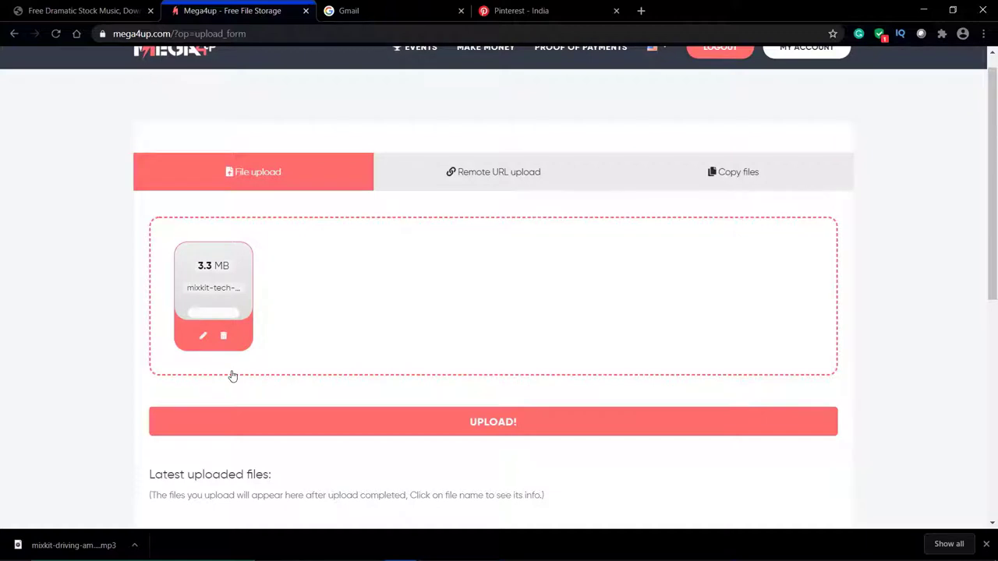
pyautogui.scroll(-2, 232, 375)
pyautogui.scroll(1, 232, 375)
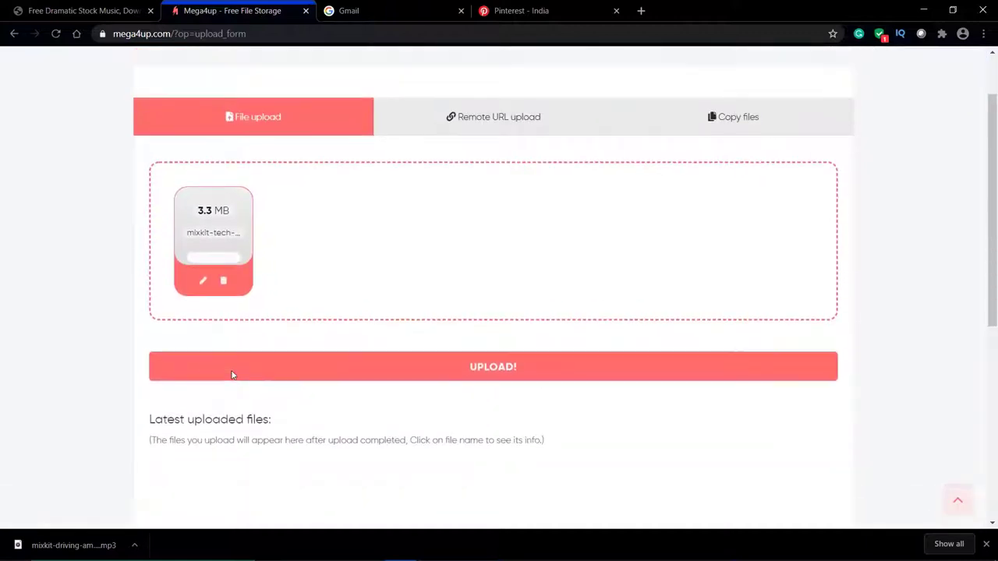
pyautogui.scroll(1, 232, 374)
pyautogui.scroll(-1, 231, 374)
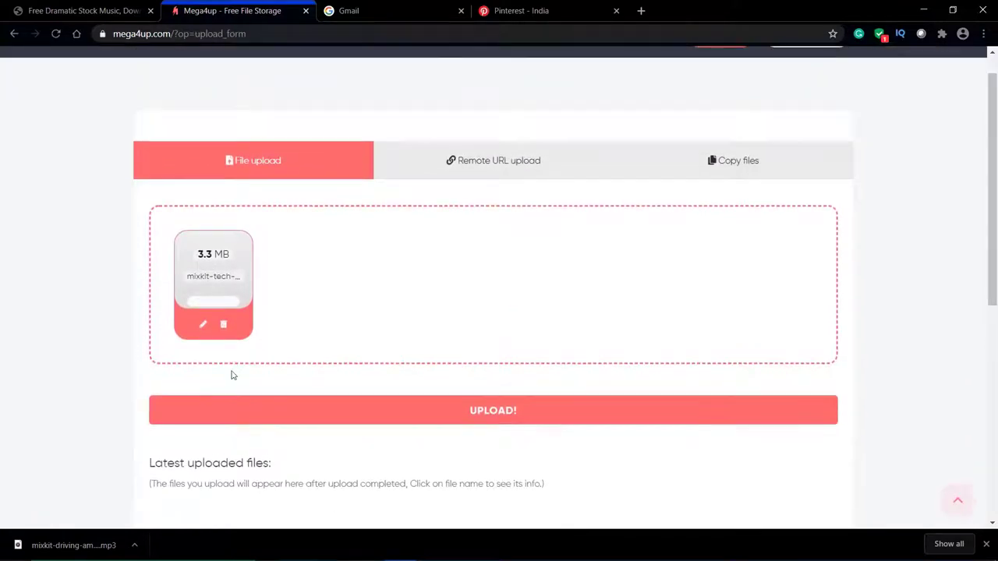
pyautogui.scroll(-2, 232, 376)
pyautogui.scroll(1, 232, 375)
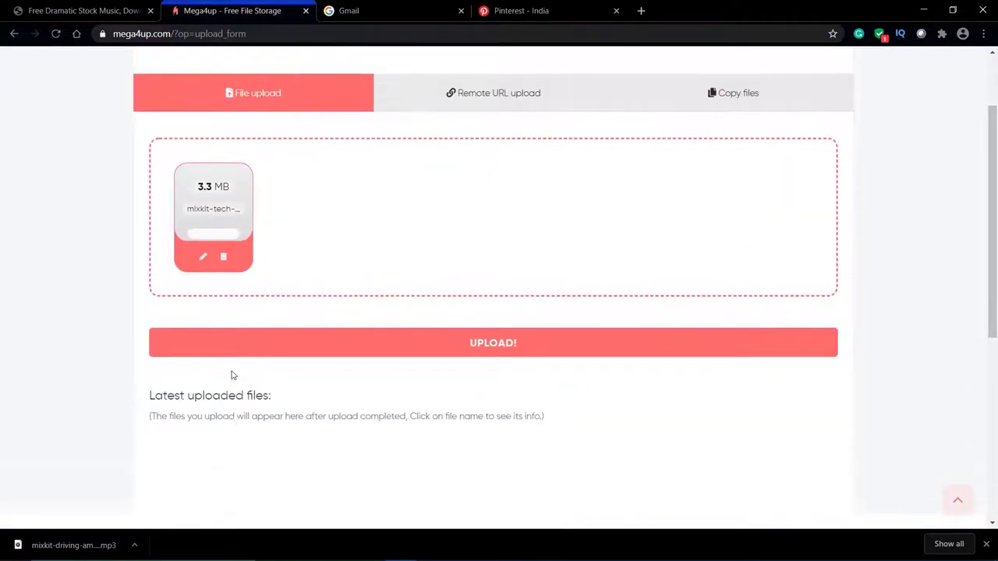
pyautogui.scroll(1, 231, 376)
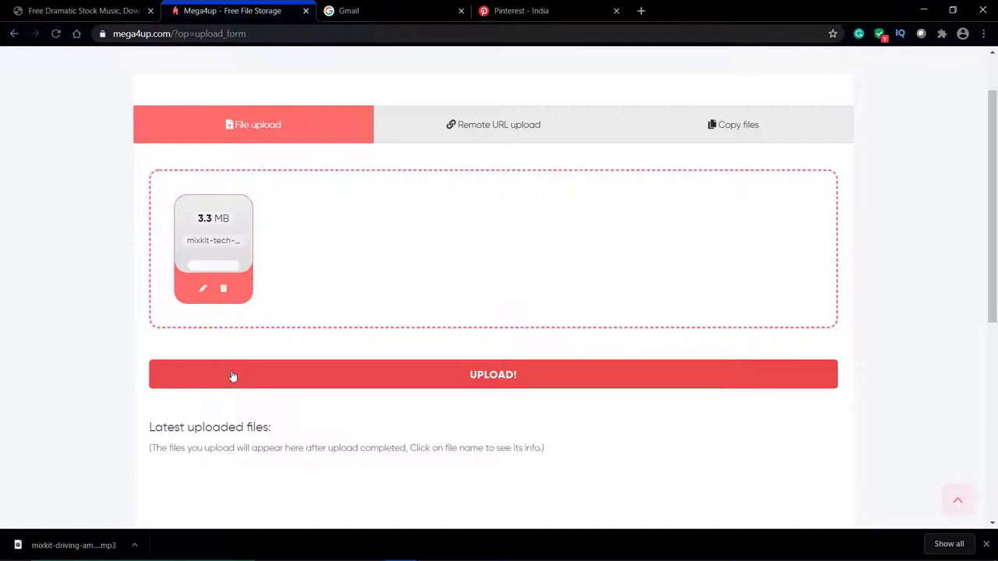
pyautogui.scroll(1, 232, 376)
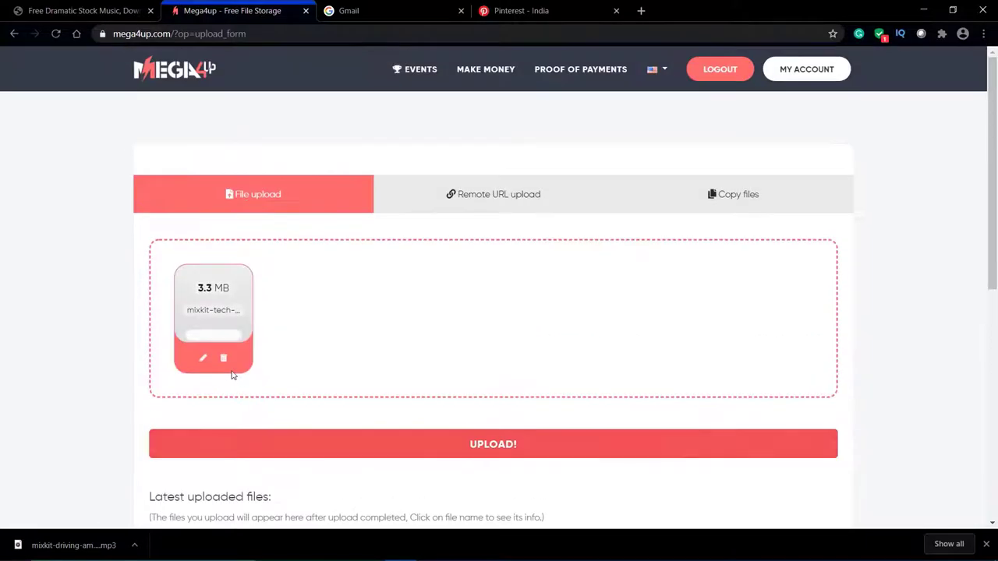
# - Switch to the open Pinterest page and look over its home page
pyautogui.click(538, 10)
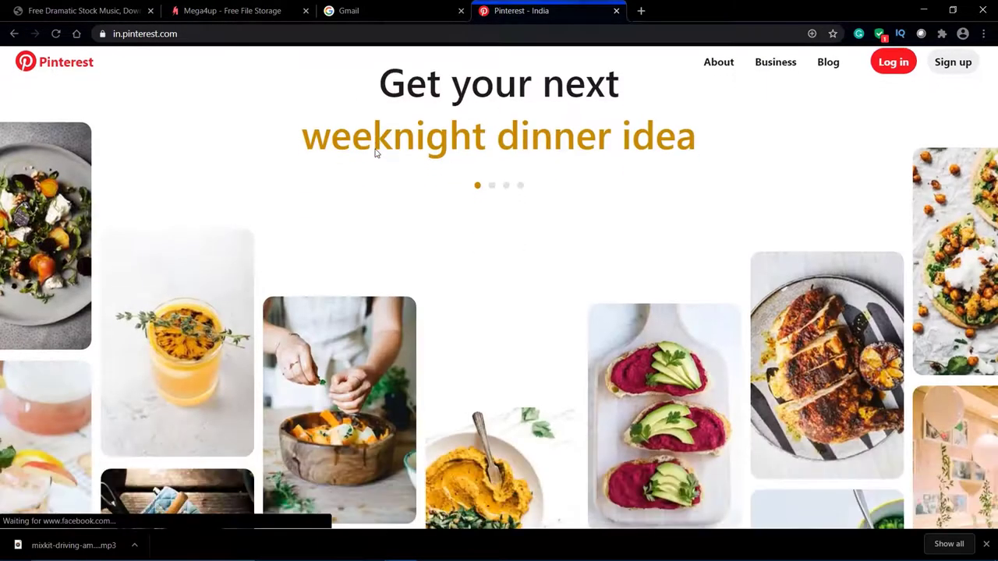
pyautogui.scroll(-2, 378, 154)
pyautogui.scroll(2, 424, 160)
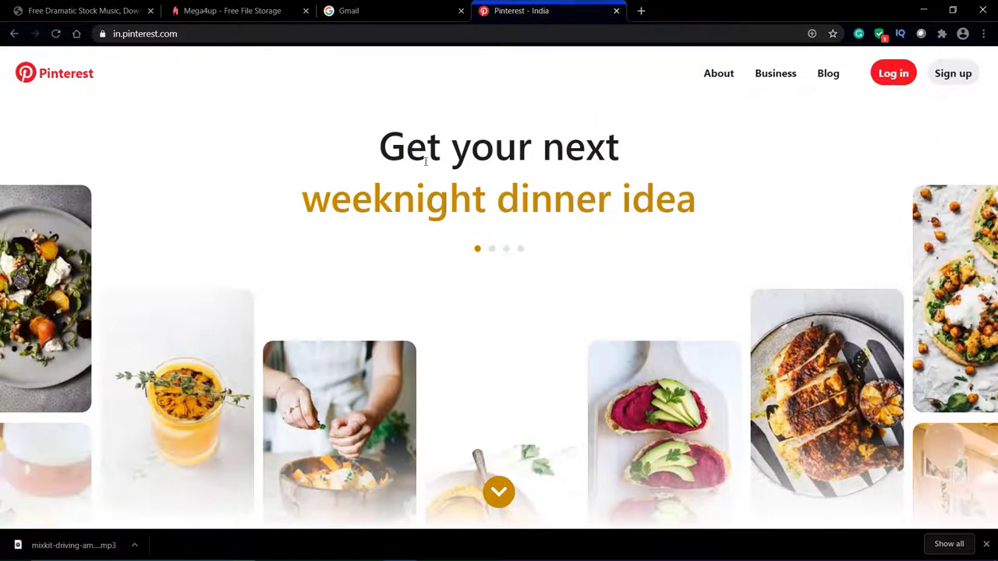
# - Open similarweb.com in a new browser tab and look up the traffic analysis of pinterest.com
pyautogui.click(640, 8)
pyautogui.write('sim')
pyautogui.press('Return')
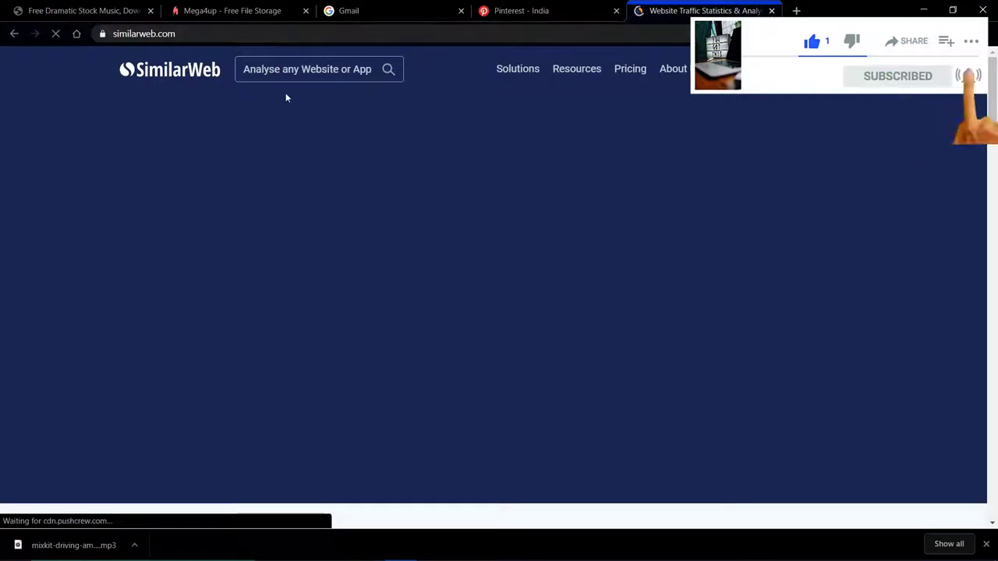
pyautogui.click(297, 69)
pyautogui.write('pint')
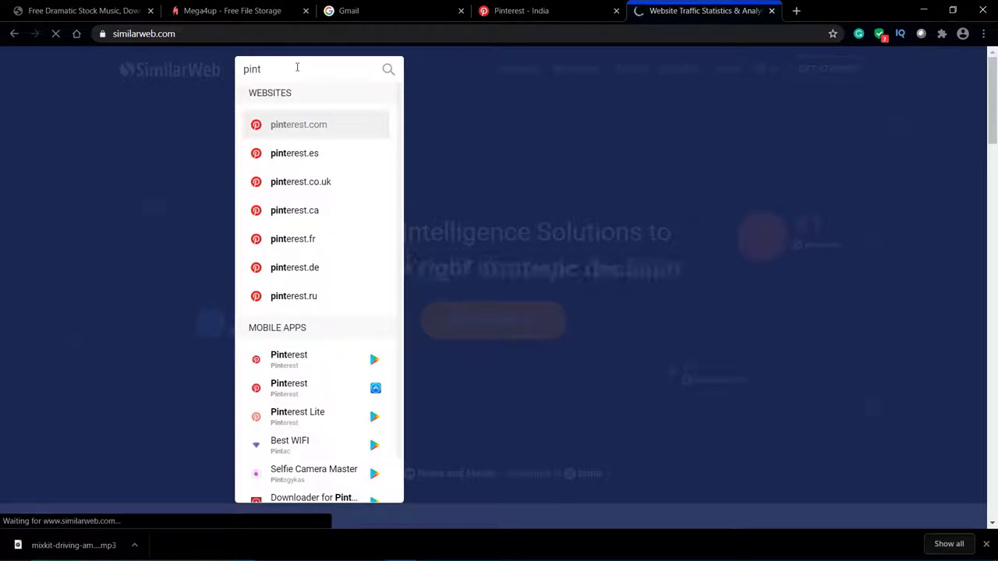
pyautogui.click(317, 129)
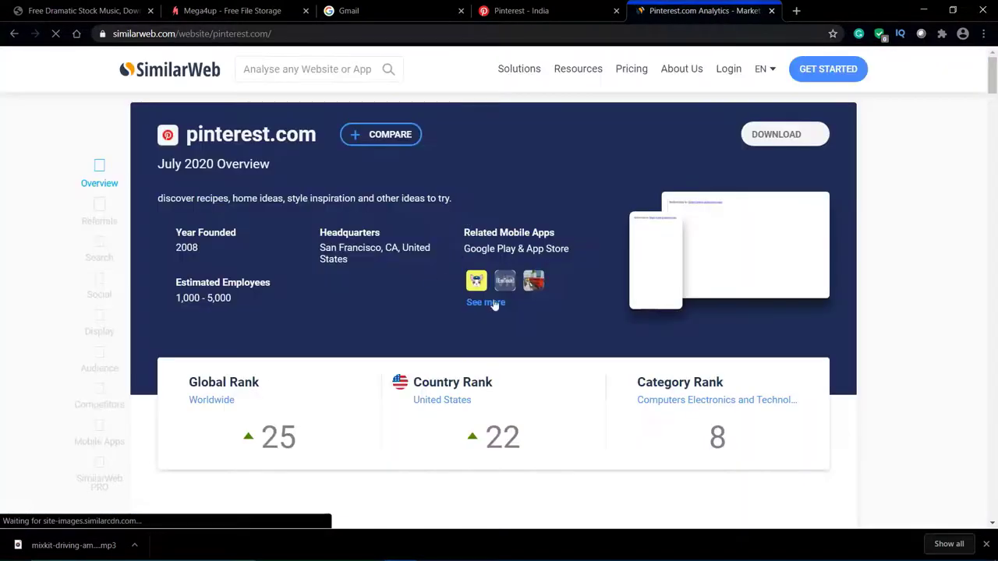
# - Examine the country rank and the total visits of pinterest.com, highlighting both figures
pyautogui.scroll(-1, 492, 305)
pyautogui.keyDown('ctrl'); pyautogui.scroll(3, 492, 296); pyautogui.keyUp('ctrl')
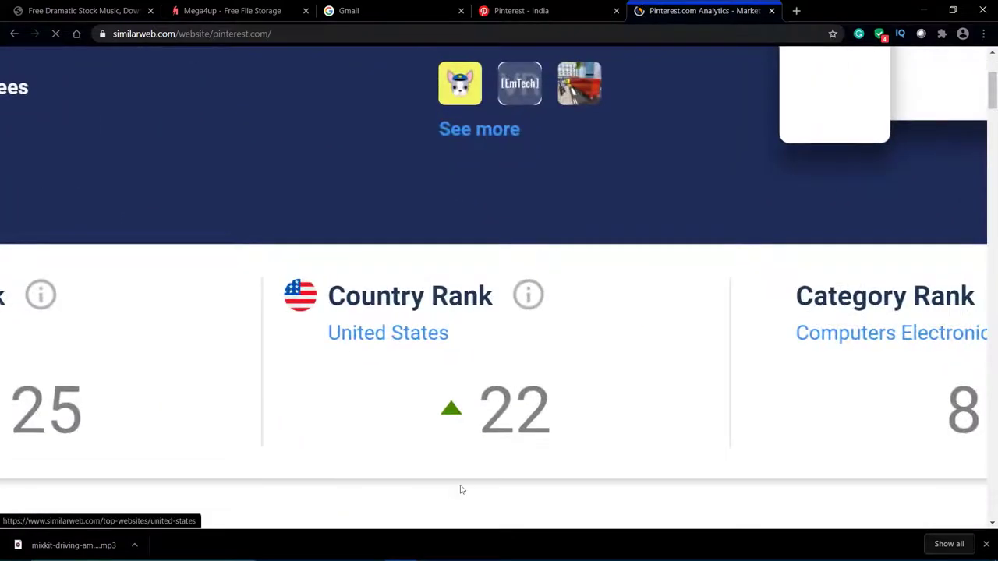
pyautogui.moveTo(490, 393); pyautogui.dragTo(557, 402)
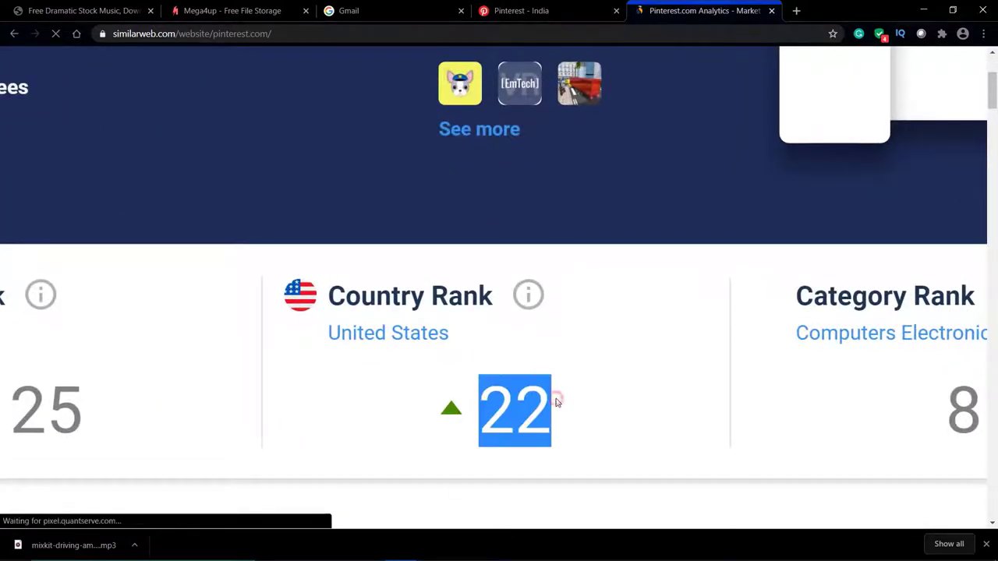
pyautogui.click(556, 402)
pyautogui.keyDown('ctrl'); pyautogui.scroll(-3, 557, 402); pyautogui.keyUp('ctrl')
pyautogui.scroll(-5, 557, 401)
pyautogui.keyDown('ctrl'); pyautogui.scroll(3, 760, 339); pyautogui.keyUp('ctrl')
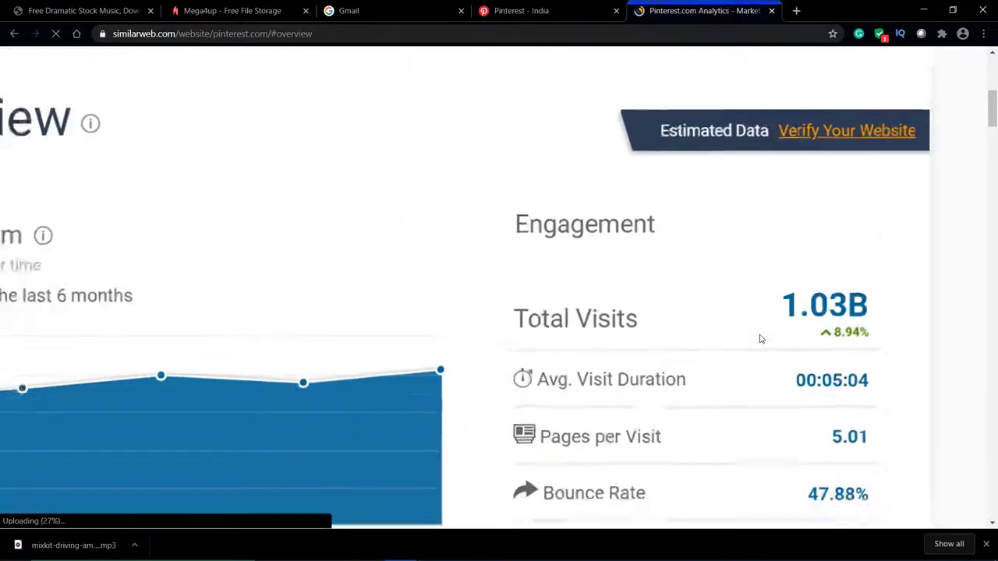
pyautogui.hscroll(2, 760, 339)
pyautogui.moveTo(740, 296); pyautogui.dragTo(823, 296)
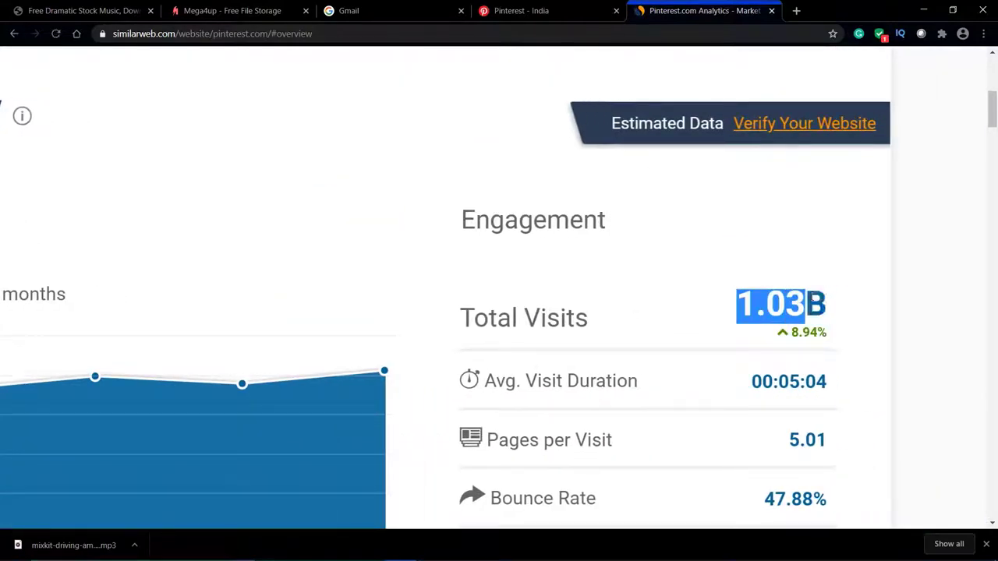
pyautogui.click(853, 309)
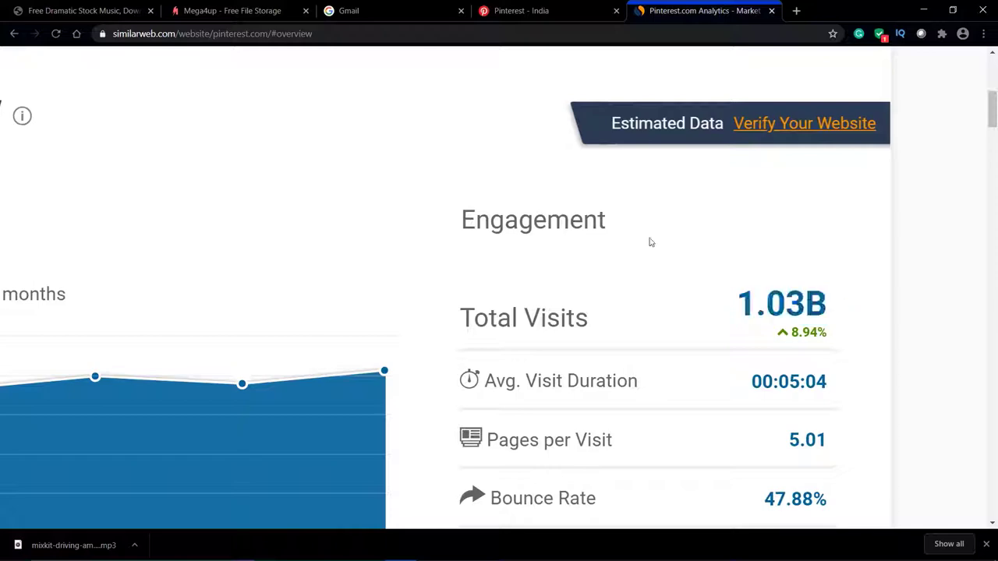
# - Examine the traffic to pinterest.com by country and highlight the United States share
pyautogui.scroll(-5, 690, 296)
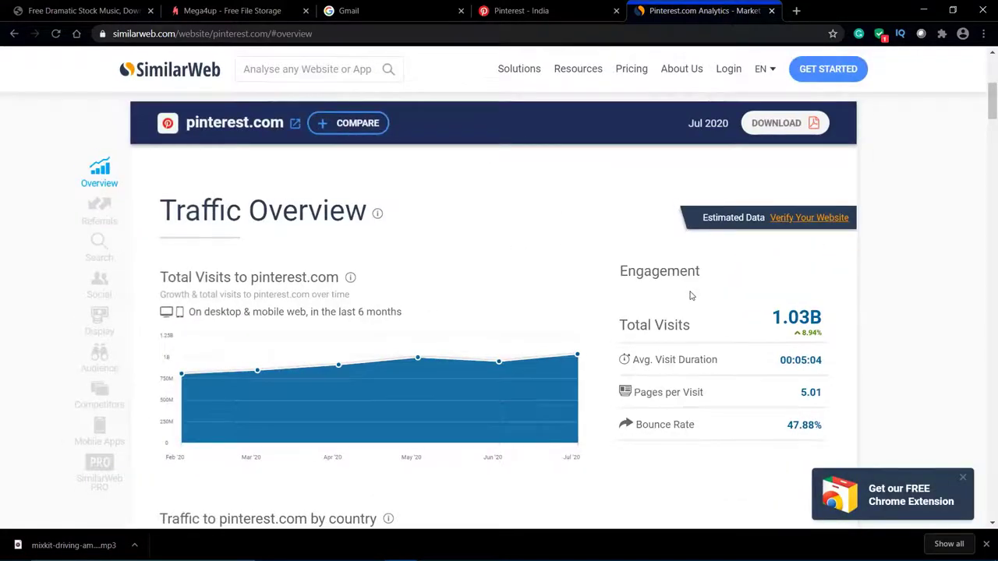
pyautogui.scroll(2, 690, 296)
pyautogui.scroll(-4, 690, 296)
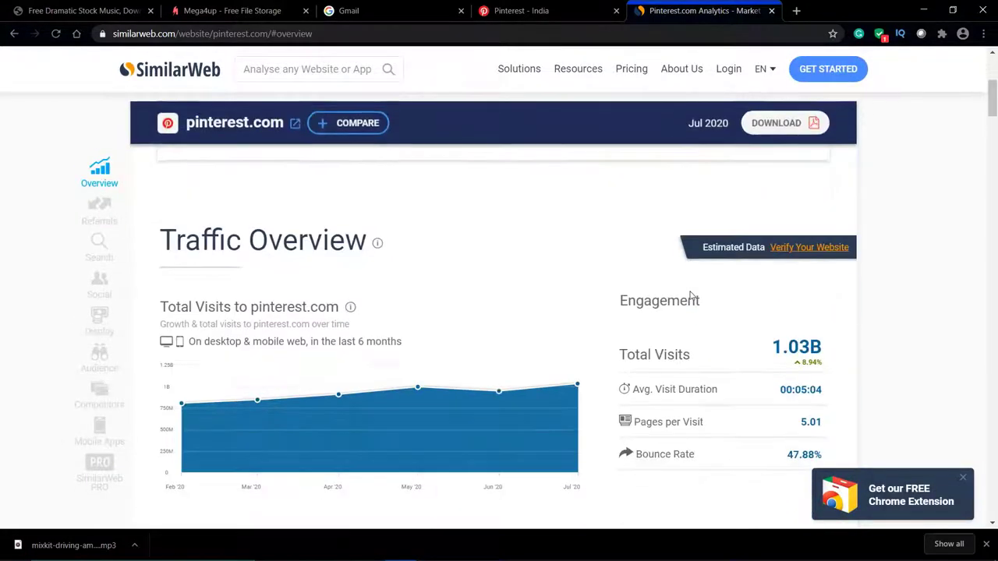
pyautogui.scroll(-1, 690, 297)
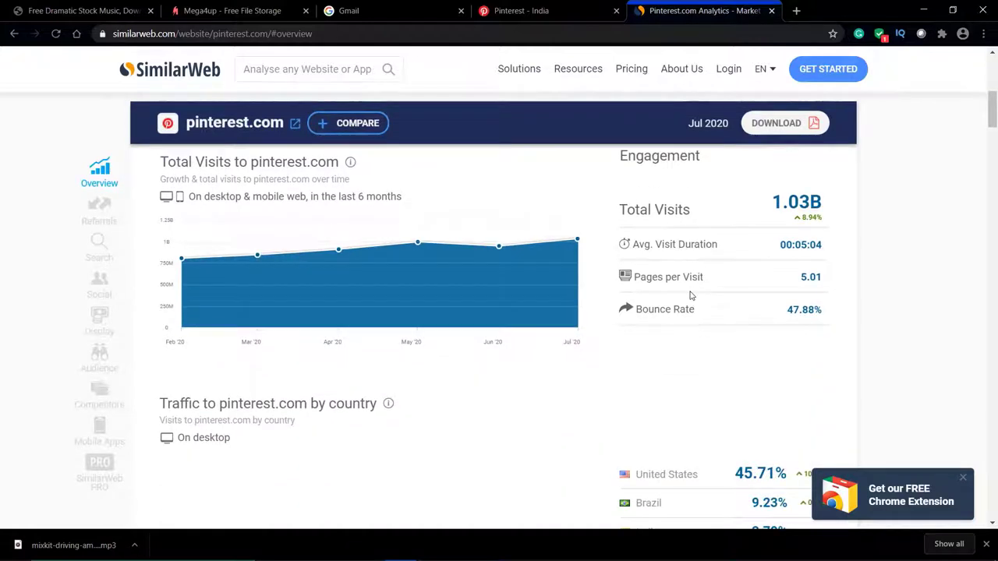
pyautogui.scroll(-3, 689, 296)
pyautogui.scroll(5, 689, 296)
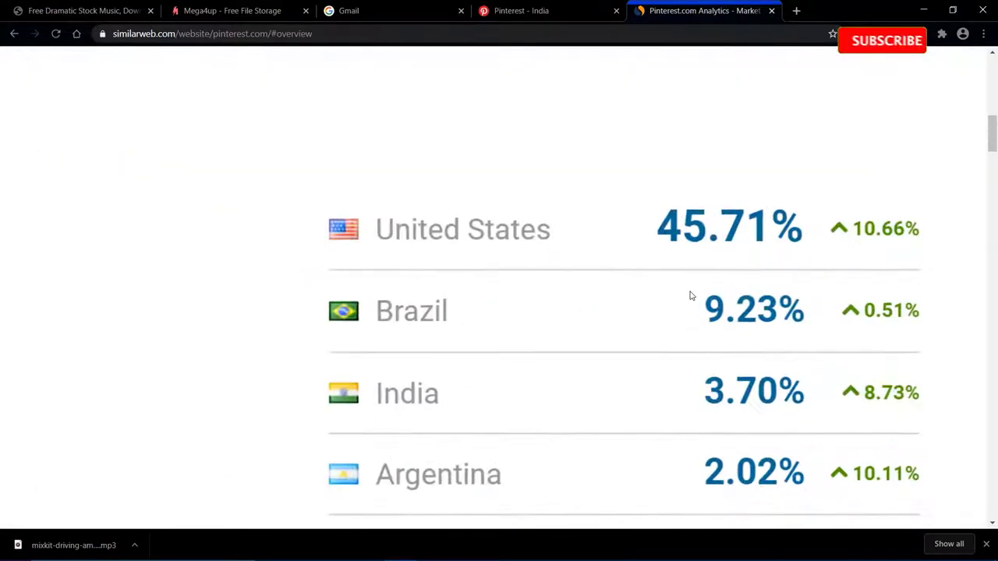
pyautogui.scroll(-1, 690, 296)
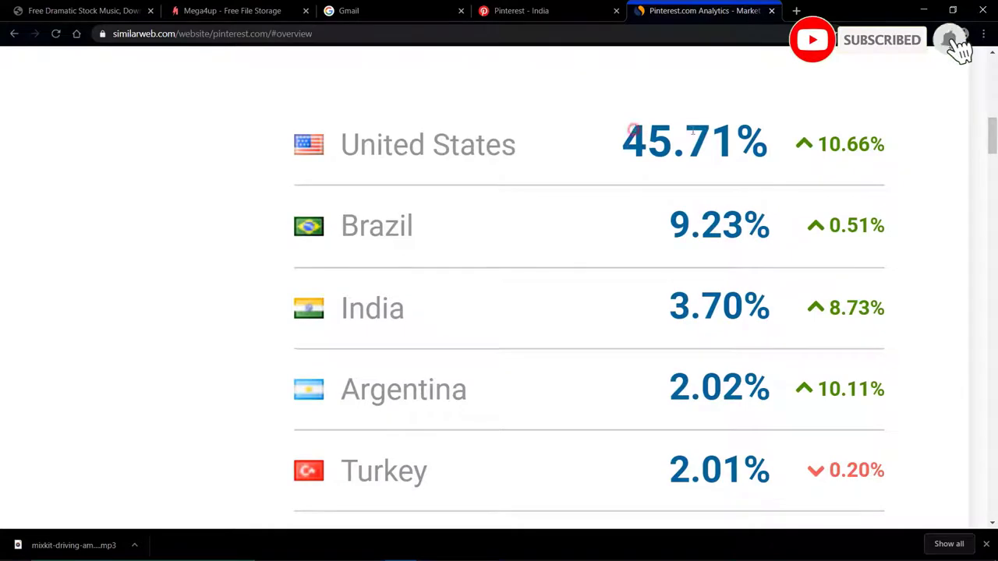
pyautogui.doubleClick(633, 131)
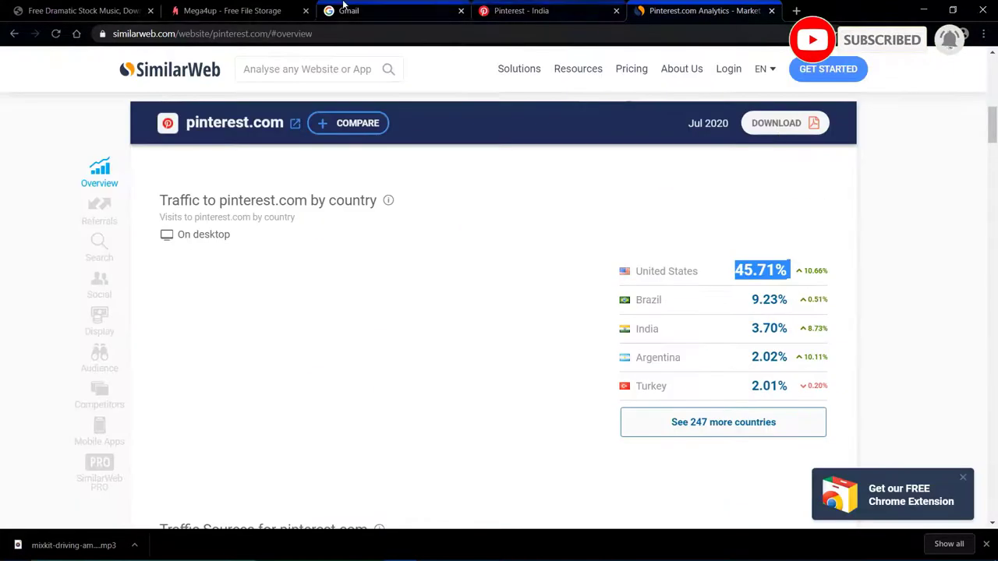
# - Check the Mega4up upload page, return to Pinterest and look over its home page and sign-up form
pyautogui.click(233, 10)
pyautogui.scroll(-1, 319, 291)
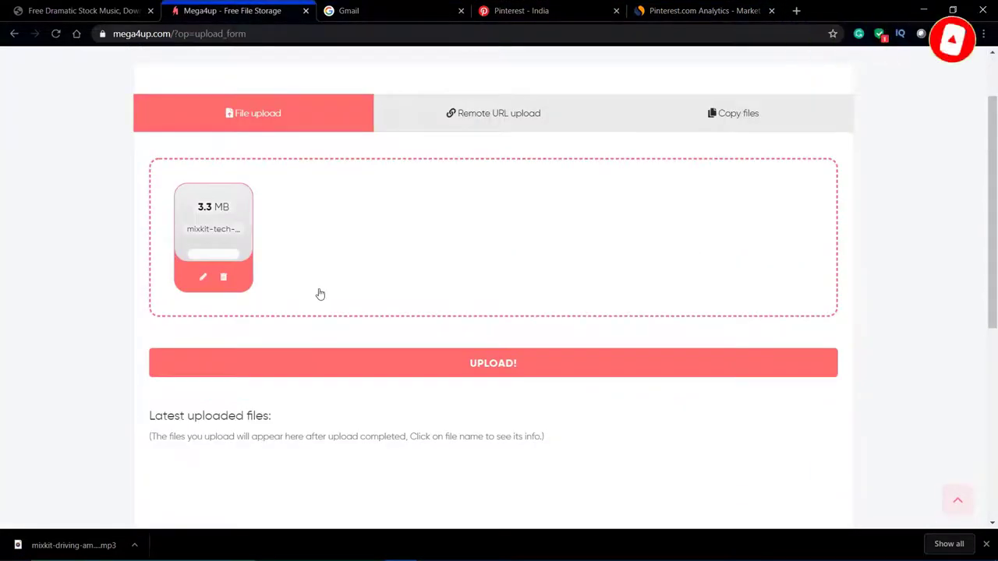
pyautogui.click(530, 10)
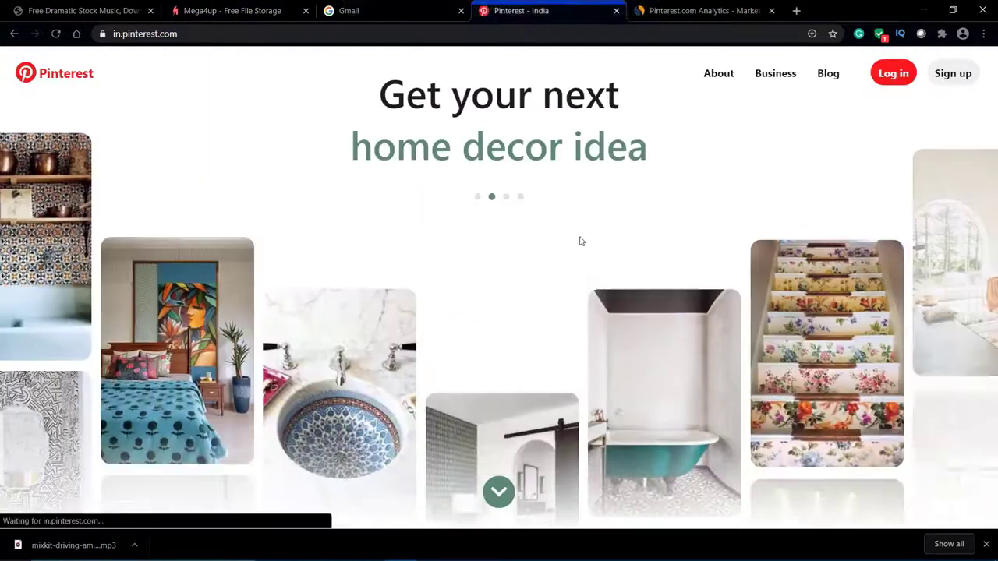
pyautogui.scroll(-5, 614, 122)
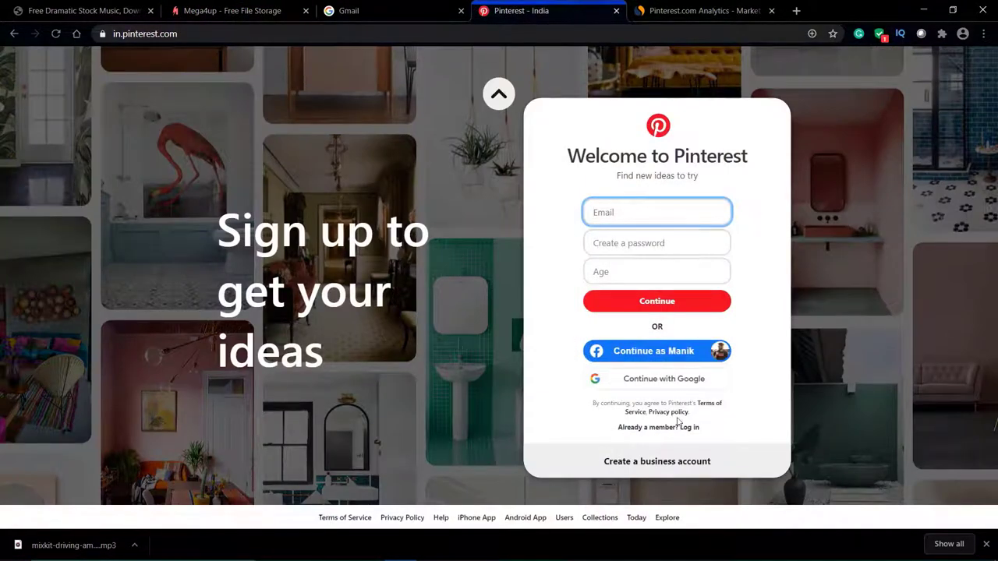
pyautogui.click(680, 426)
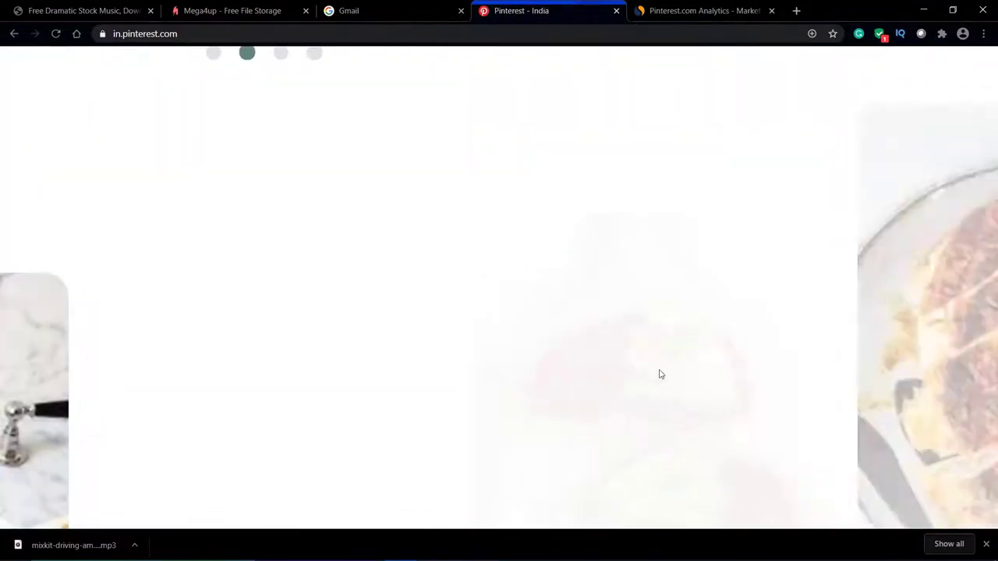
pyautogui.scroll(-3, 659, 375)
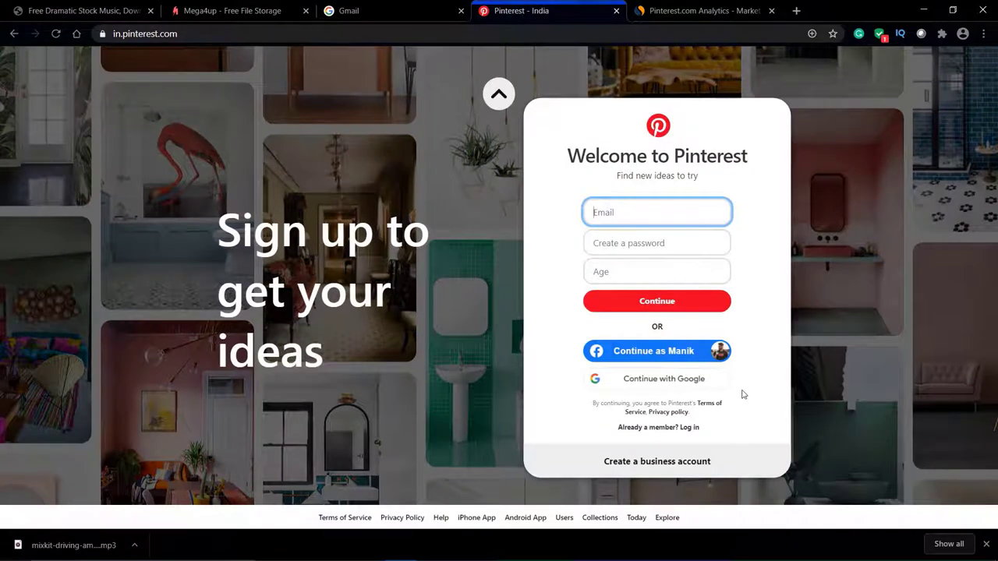
pyautogui.scroll(3, 743, 394)
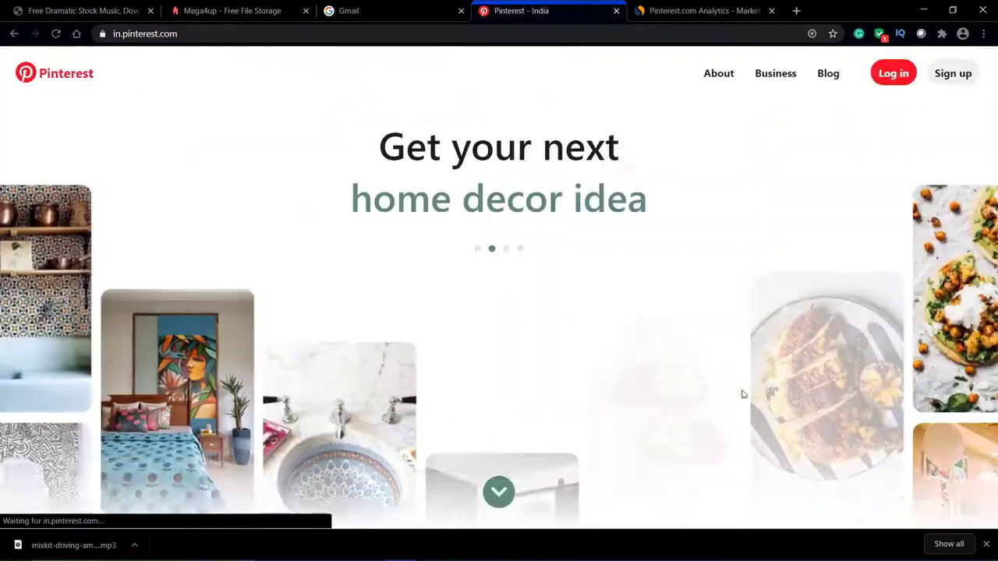
pyautogui.scroll(-3, 953, 72)
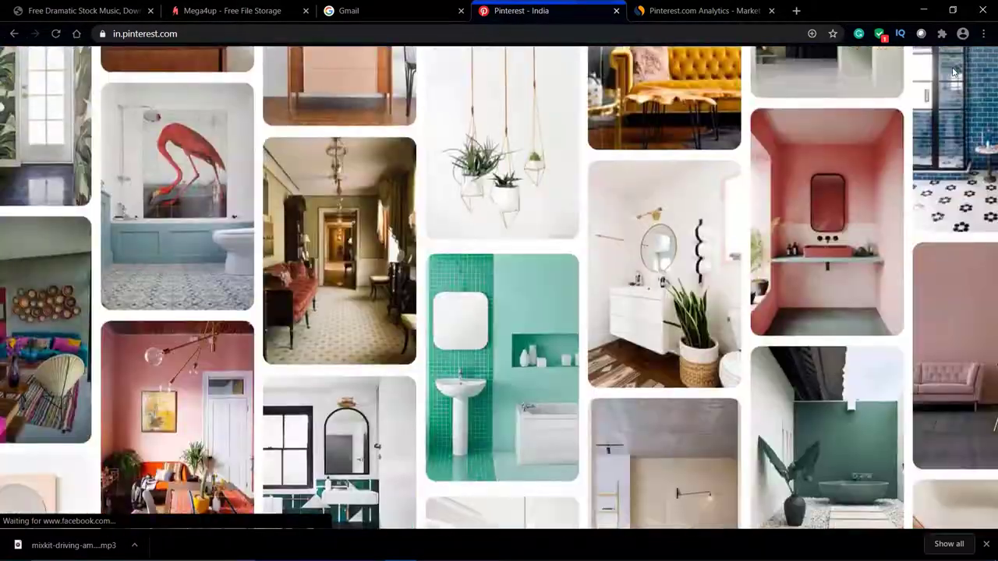
pyautogui.scroll(3, 953, 71)
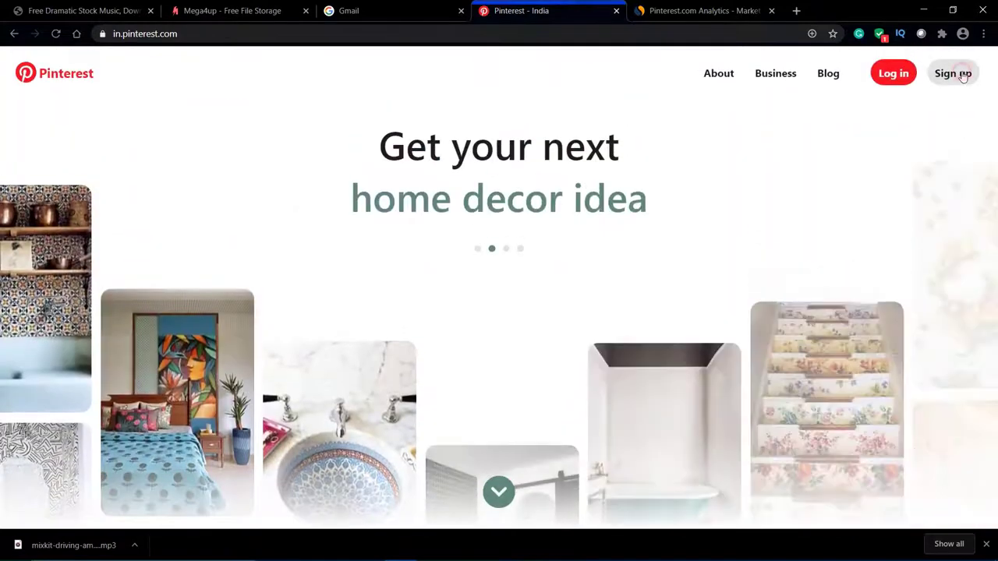
# - Sign up for Pinterest with the Google account and confirm the sign-in
pyautogui.click(963, 75)
pyautogui.hotkey('ctrl', '+')
pyautogui.hotkey('ctrl', '+')
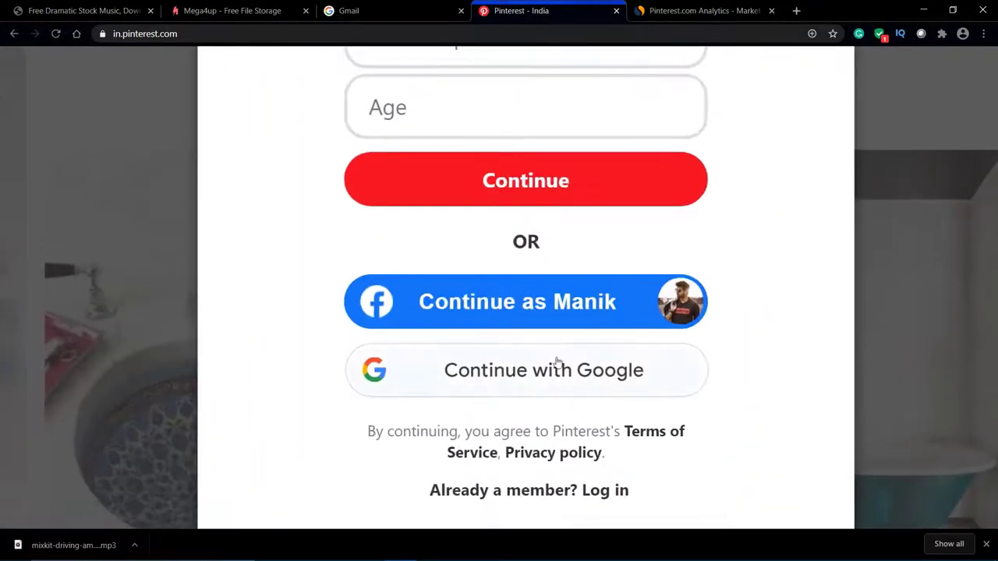
pyautogui.hotkey('ctrl', '-')
pyautogui.hotkey('ctrl', '-')
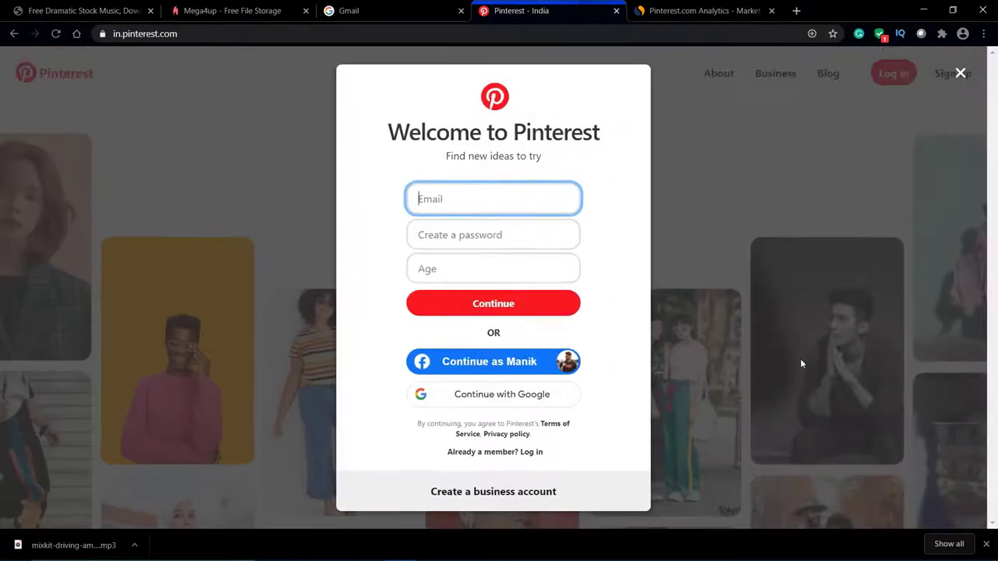
pyautogui.click(525, 368)
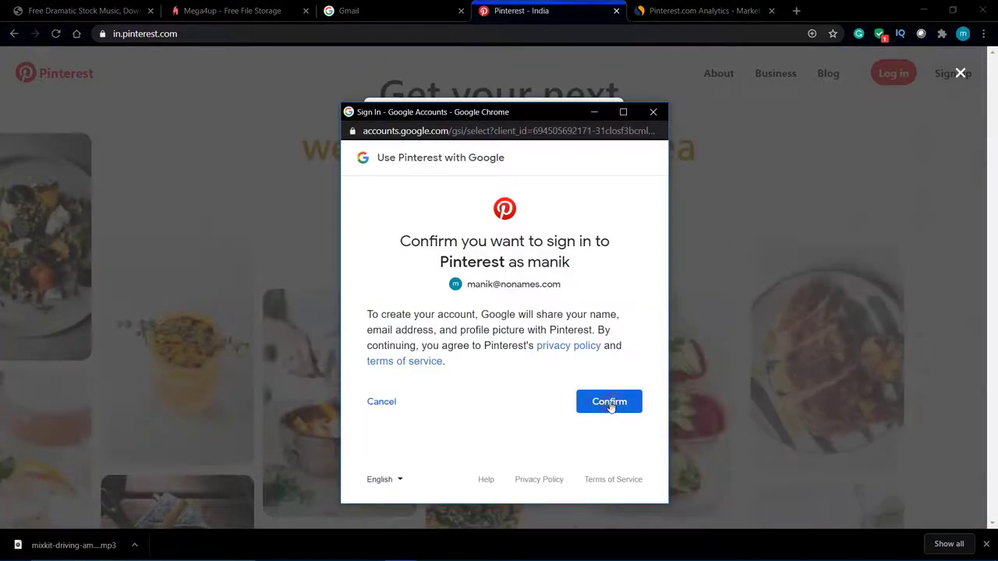
pyautogui.click(598, 407)
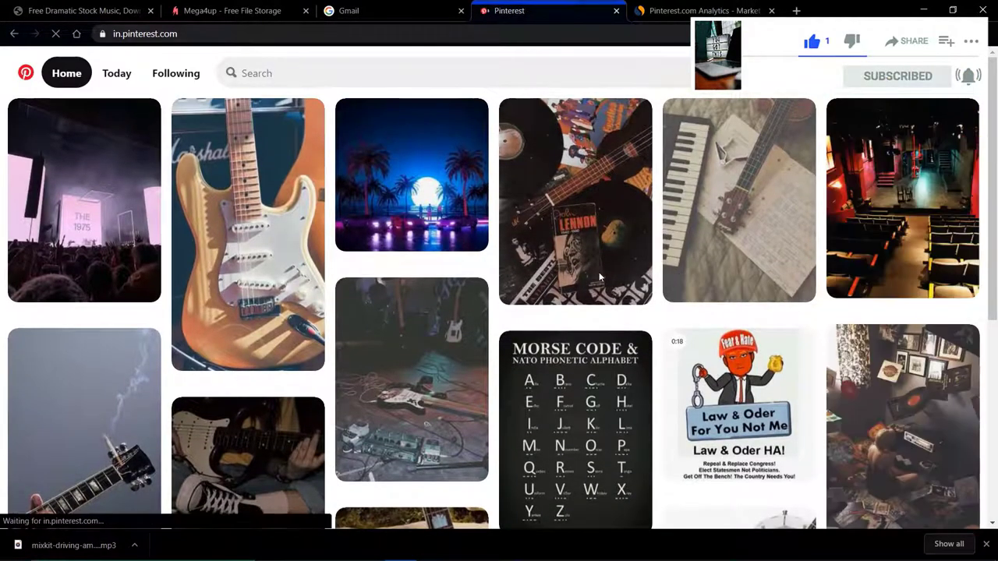
# - Browse the Pinterest home feed and open the account's own profile page
pyautogui.scroll(-4, 545, 269)
pyautogui.scroll(3, 598, 270)
pyautogui.scroll(1, 598, 271)
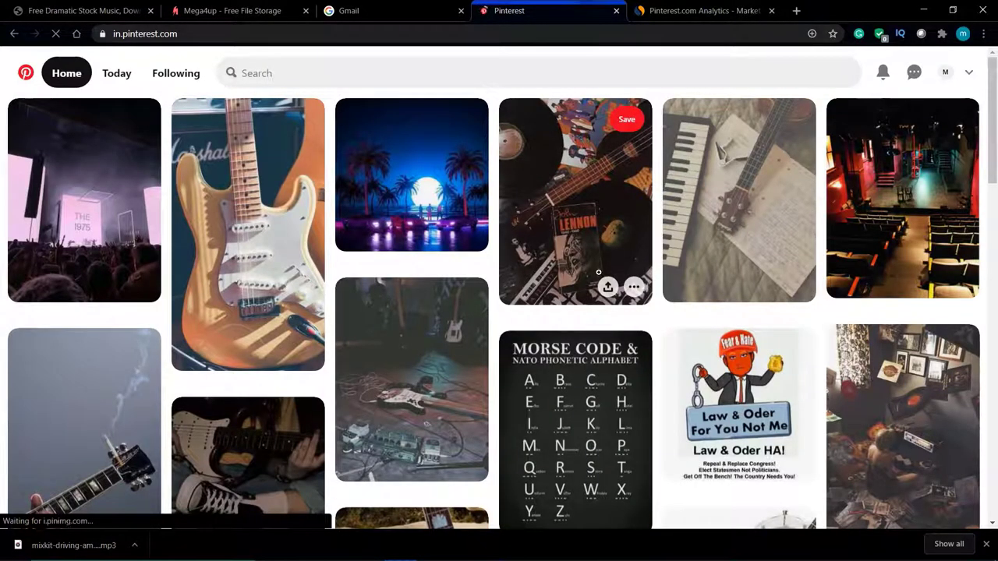
pyautogui.click(959, 73)
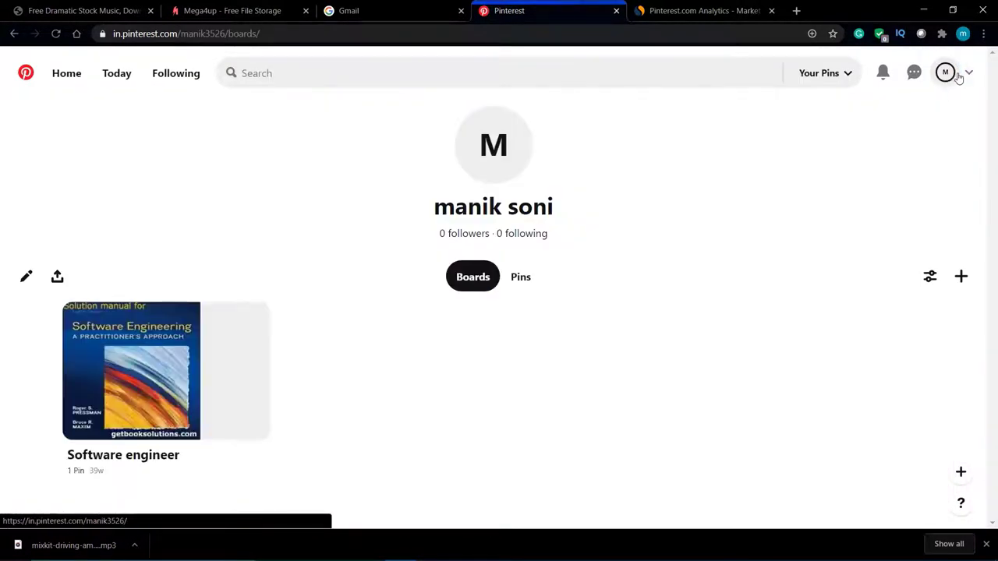
# - Add a free business account from the account options and get started with its creation
pyautogui.click(970, 74)
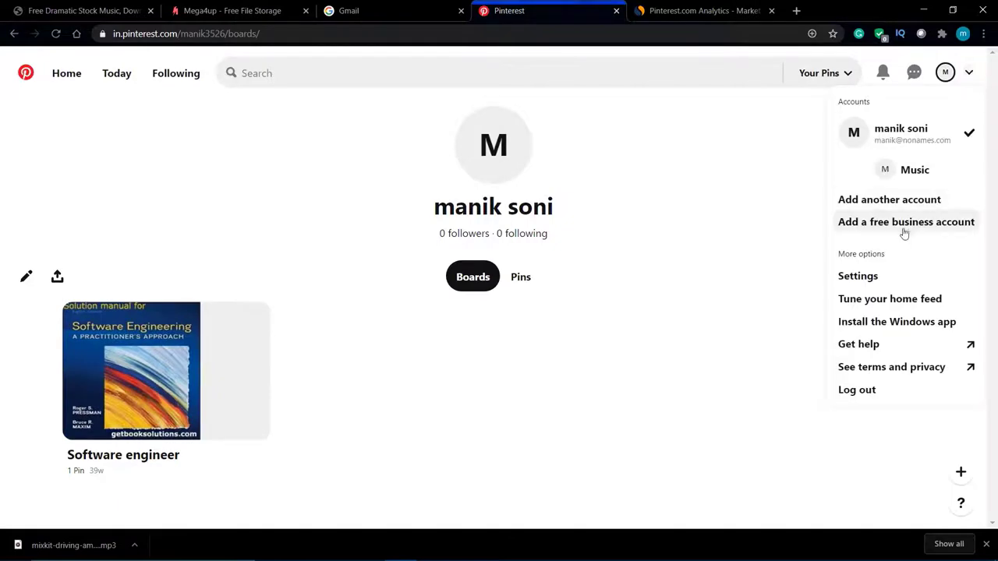
pyautogui.scroll(5, 920, 209)
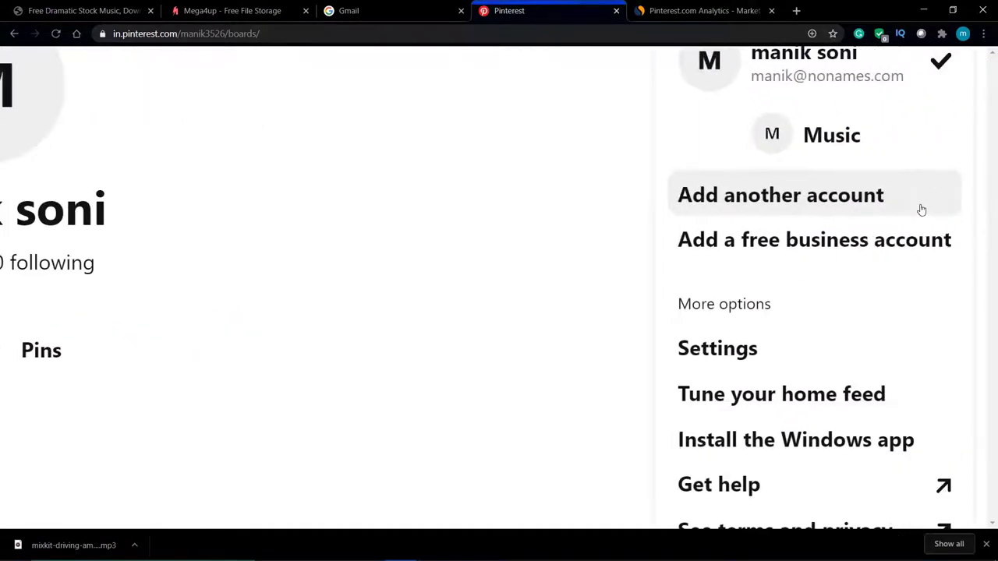
pyautogui.click(854, 246)
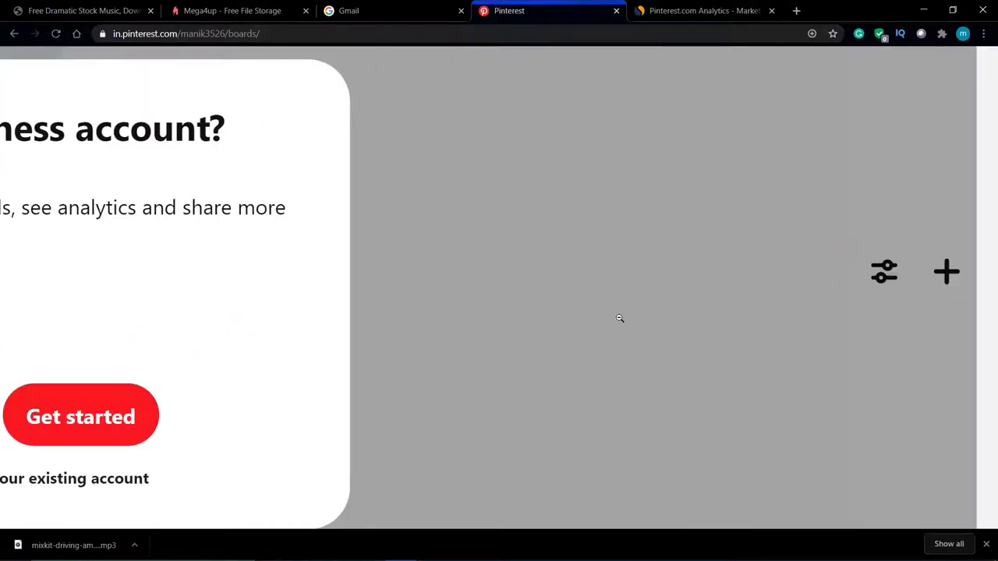
pyautogui.scroll(-5, 620, 318)
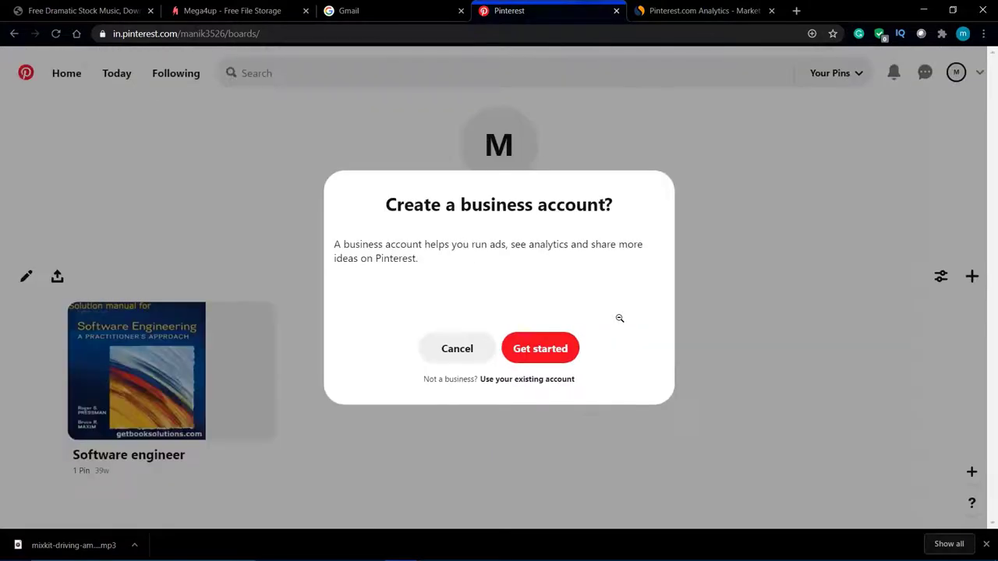
pyautogui.click(539, 346)
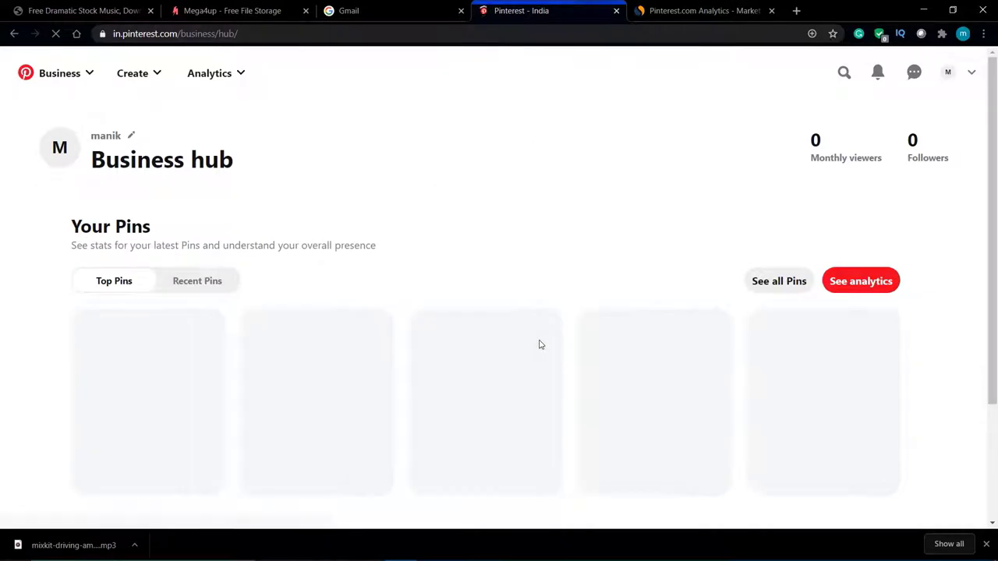
# - Name the business "Music Production", answer "Not yet" to having a website, and continue the profile setup
pyautogui.scroll(-1, 540, 345)
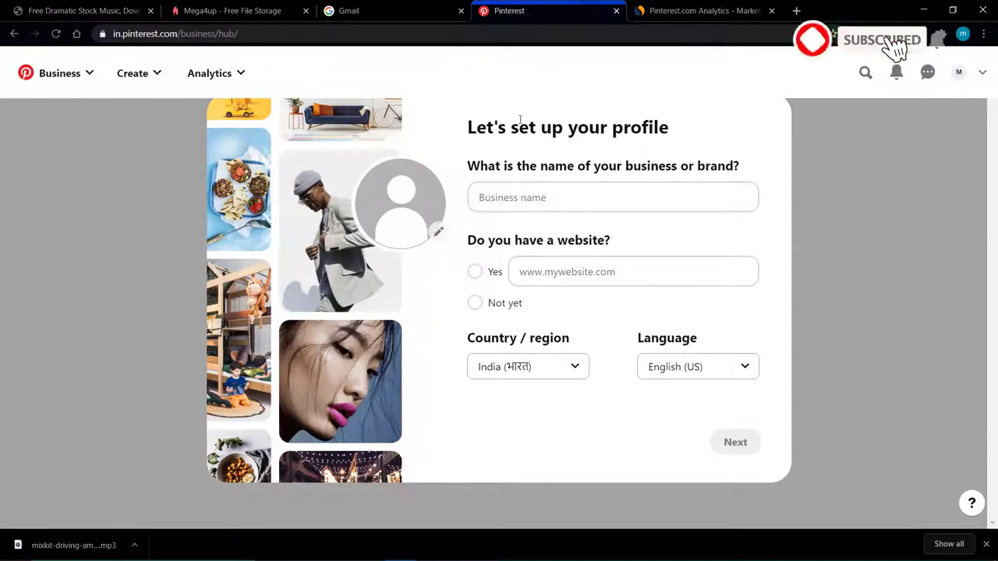
pyautogui.click(566, 195)
pyautogui.write('MA')
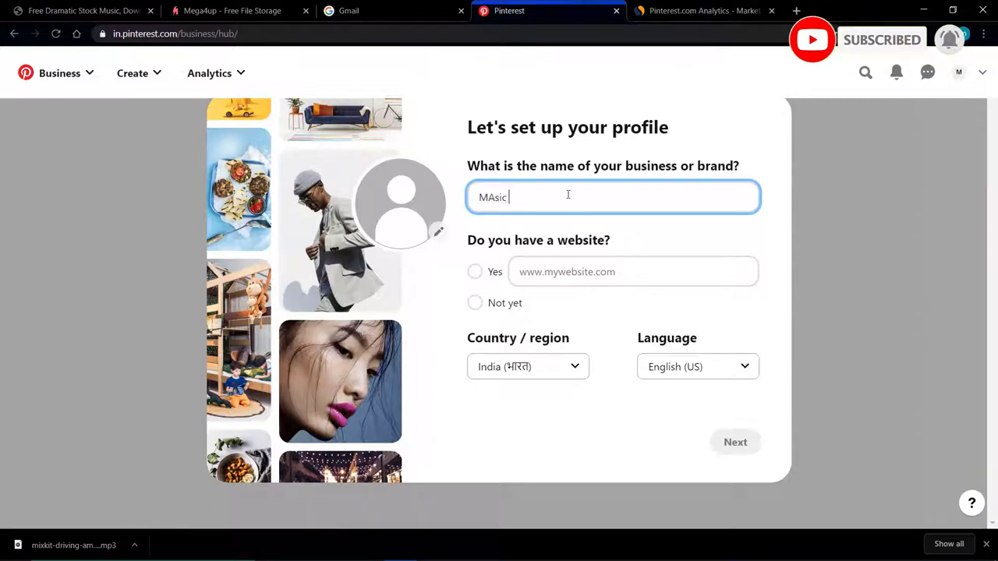
pyautogui.write('sic')
pyautogui.press('BackSpace')
pyautogui.press('BackSpace')
pyautogui.press('BackSpace')
pyautogui.press('BackSpace')
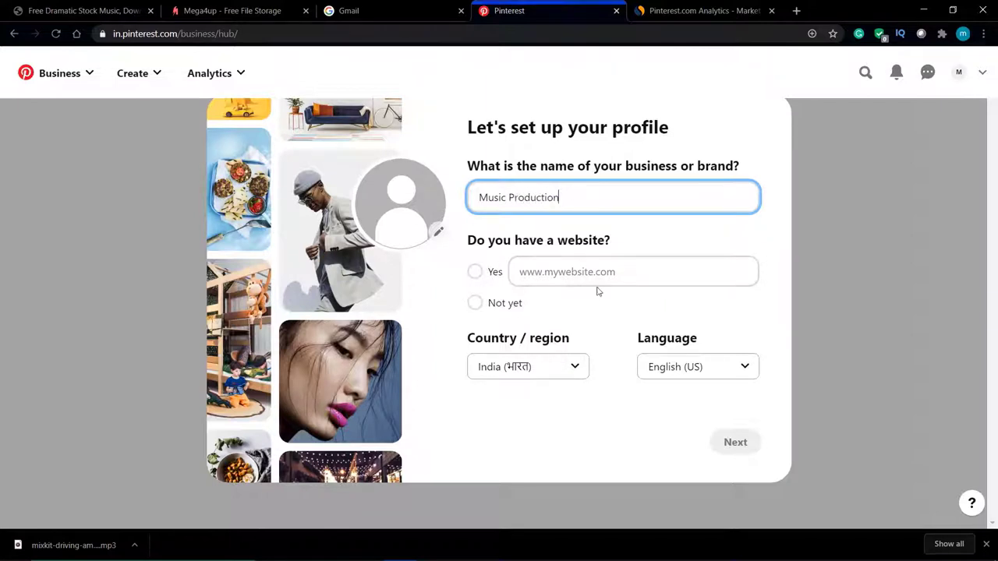
pyautogui.click(493, 303)
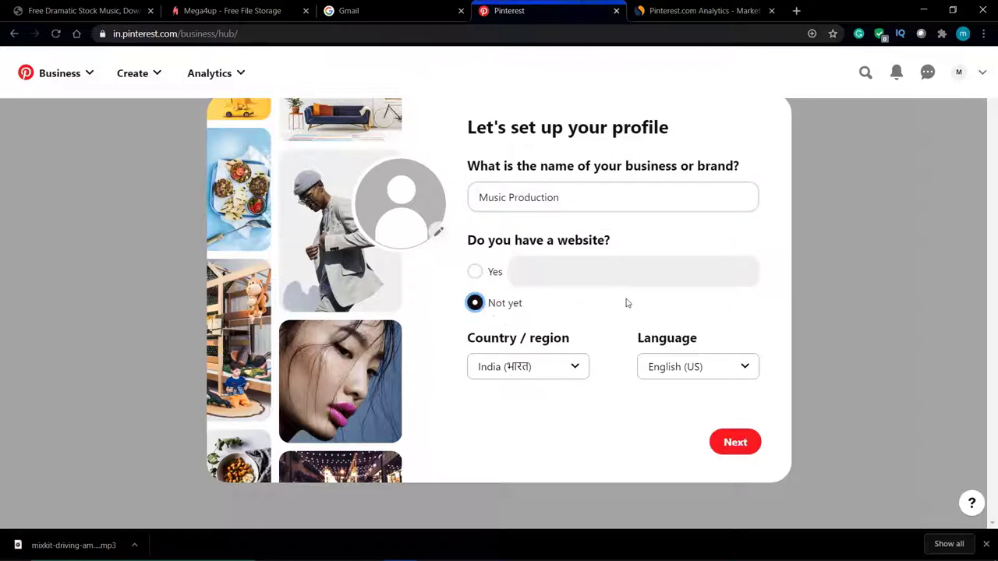
pyautogui.click(736, 443)
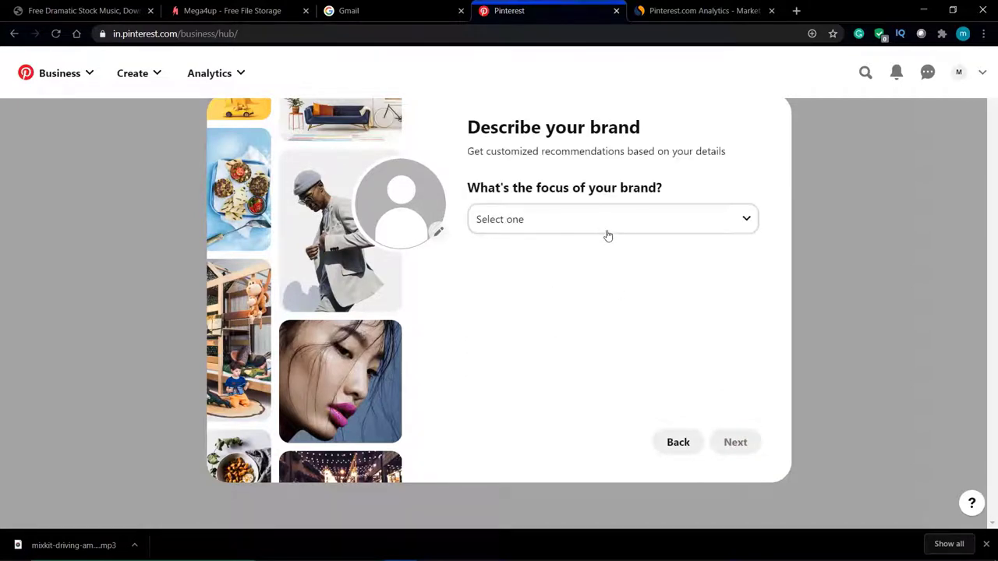
# - Set the brand's focus to Other, specify "Music" as the focus, and continue
pyautogui.click(608, 235)
pyautogui.scroll(-1, 569, 351)
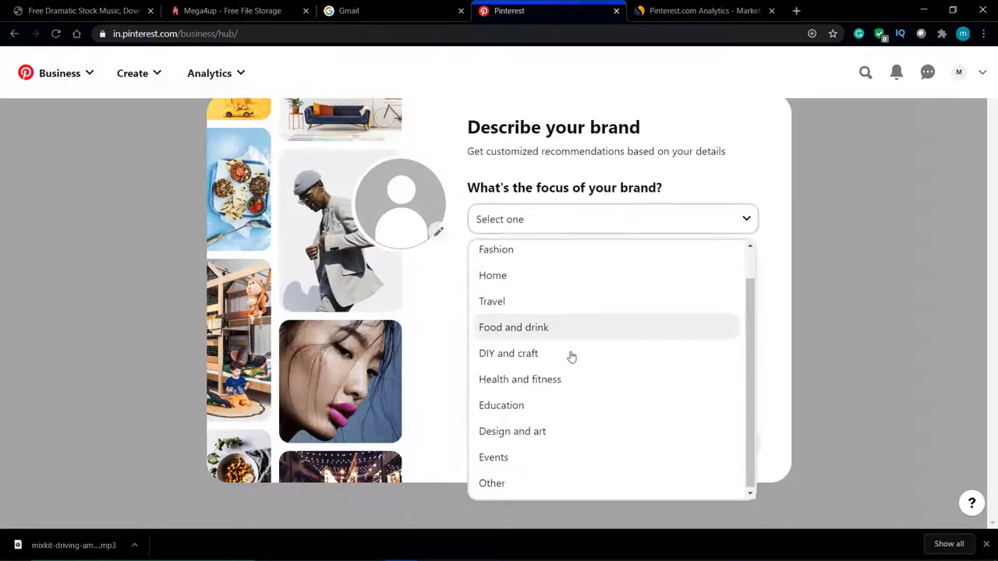
pyautogui.click(492, 484)
pyautogui.click(699, 223)
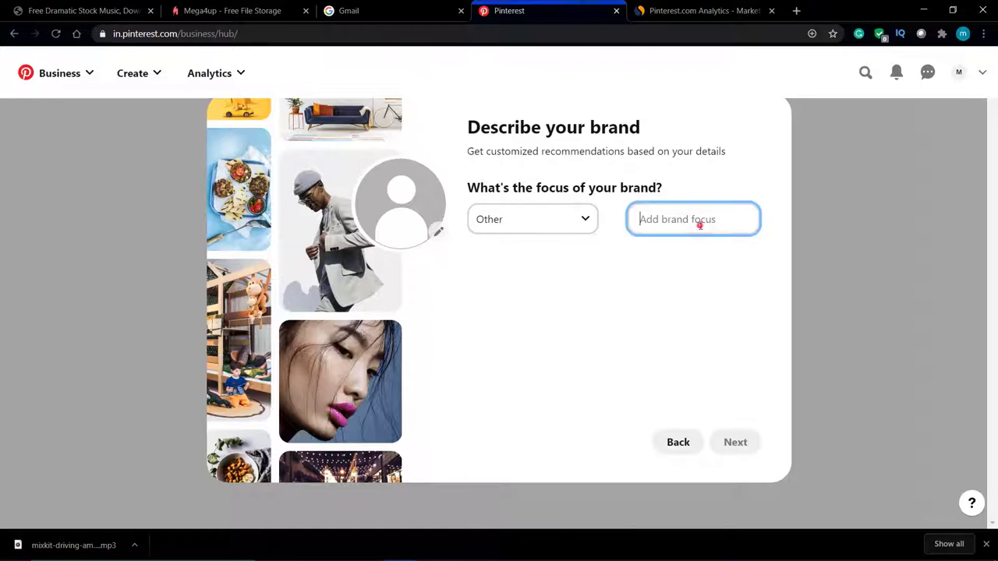
pyautogui.write('Music')
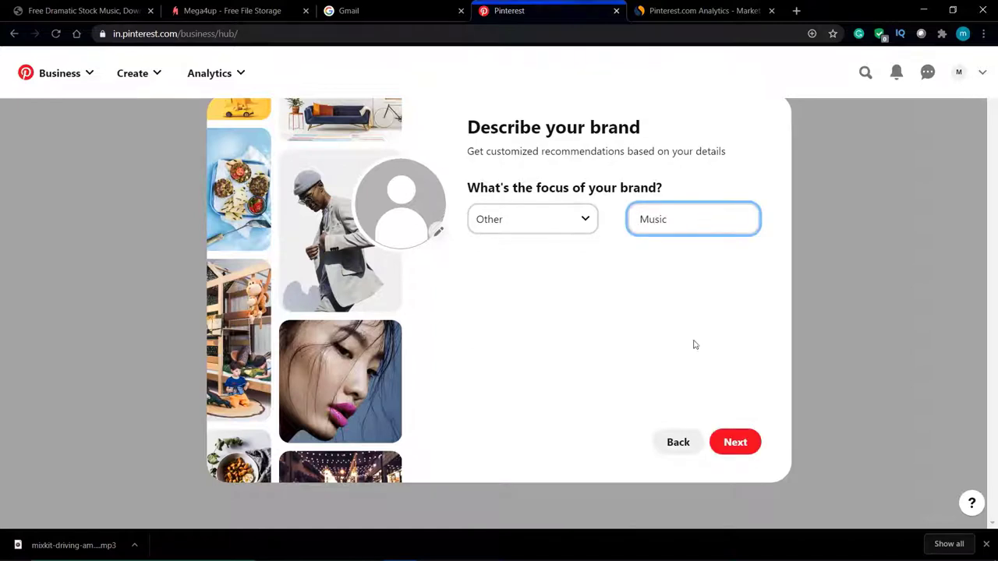
pyautogui.click(747, 444)
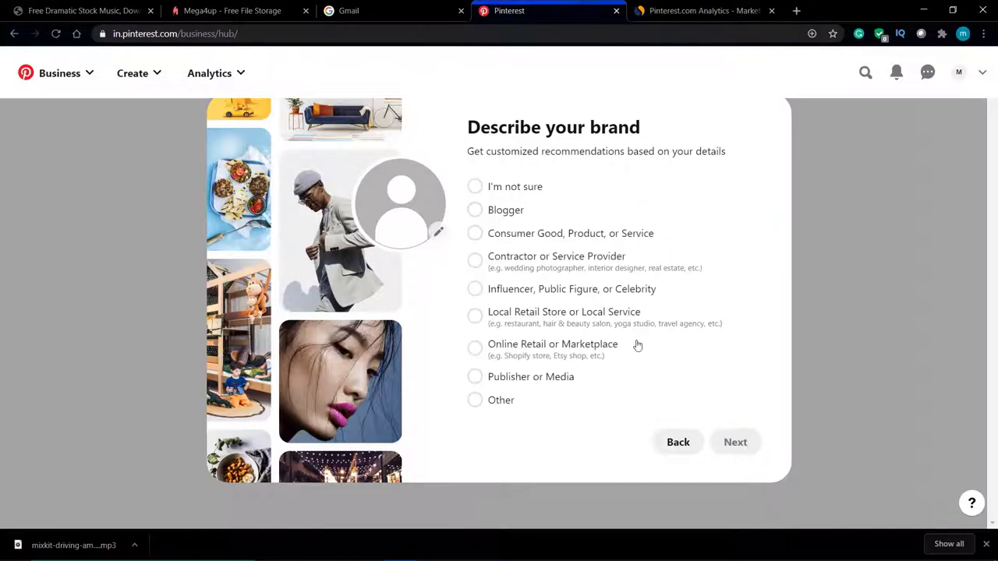
# - Describe the brand as Publisher or Media and answer that you are interested in advertising on Pinterest
pyautogui.click(515, 383)
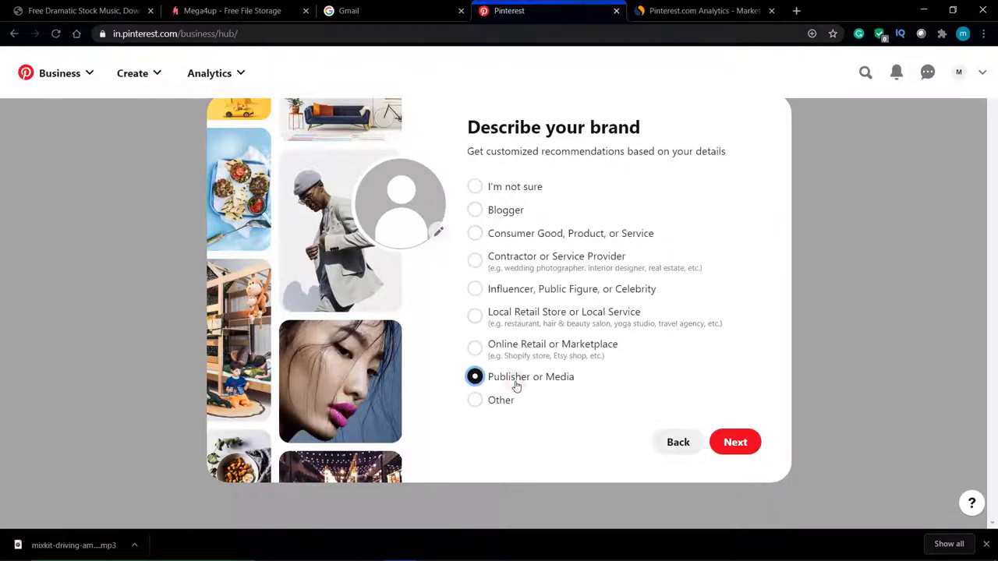
pyautogui.click(745, 438)
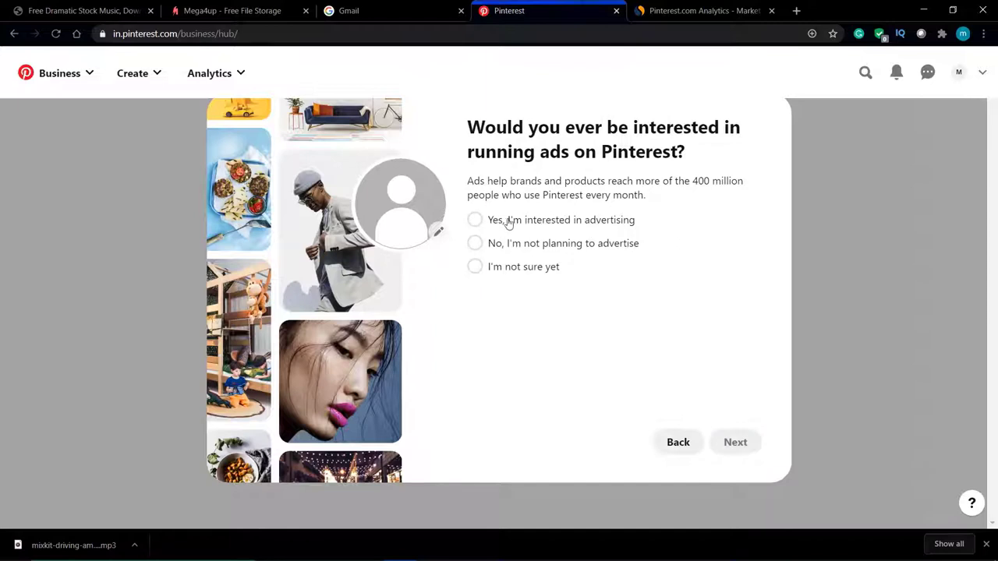
pyautogui.click(576, 222)
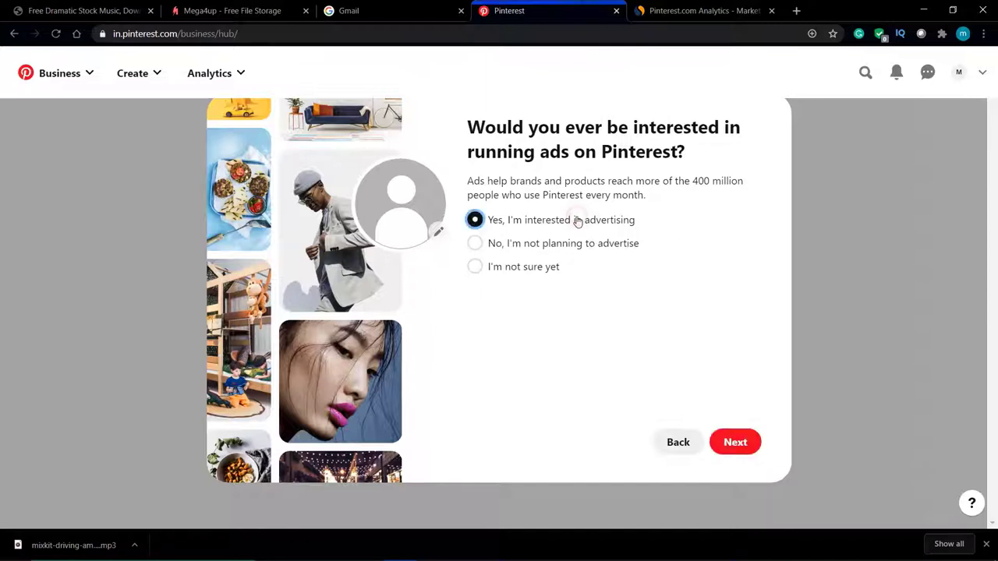
pyautogui.click(745, 446)
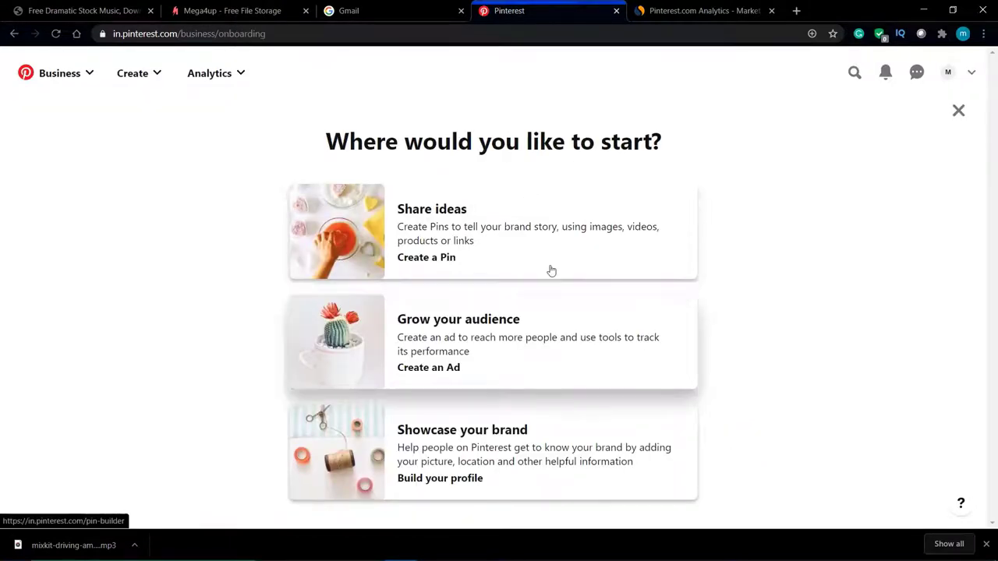
# - Start creating a Pin, go through the four introduction pages and dismiss the guided tour
pyautogui.click(443, 259)
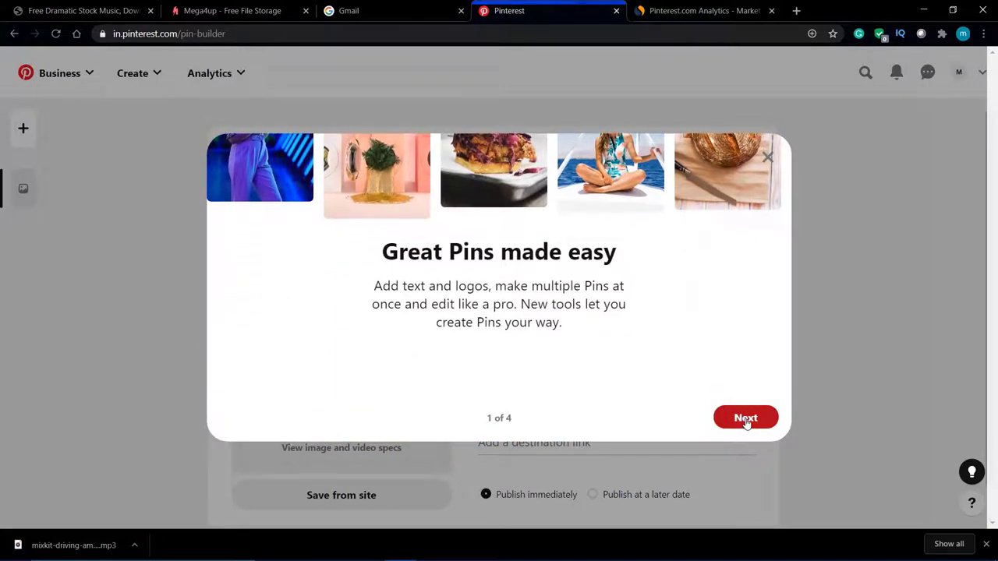
pyautogui.click(745, 418)
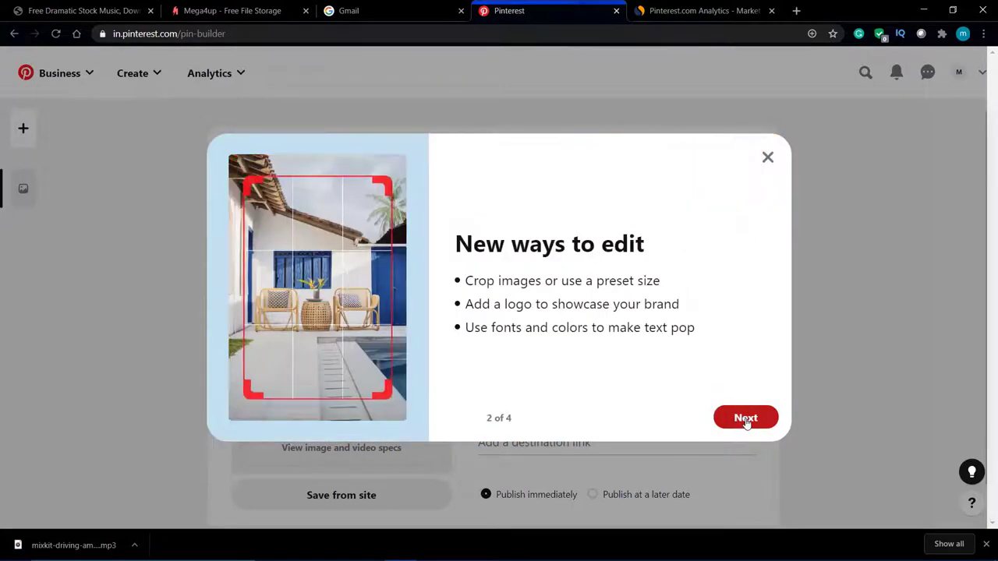
pyautogui.click(745, 419)
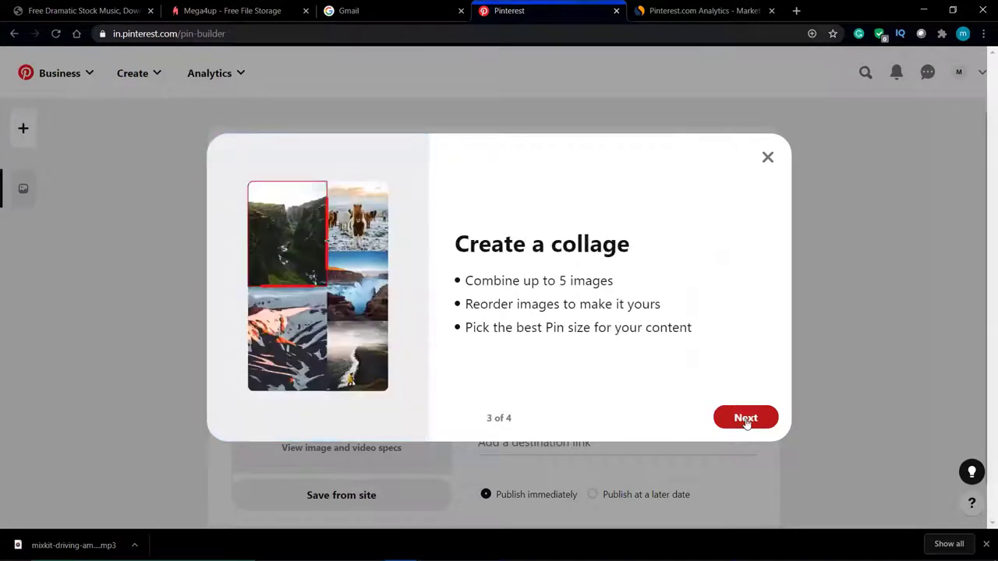
pyautogui.click(745, 419)
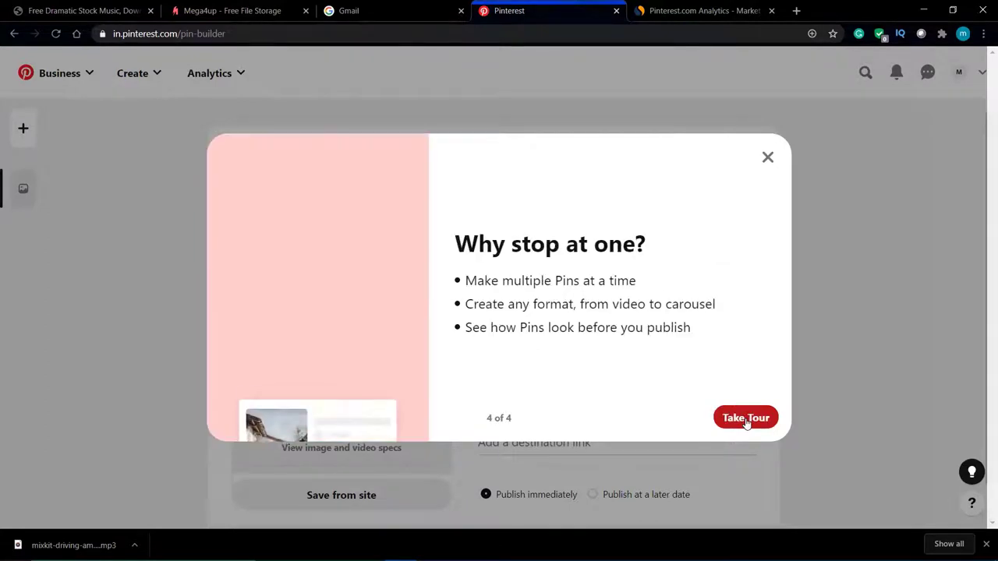
pyautogui.click(745, 419)
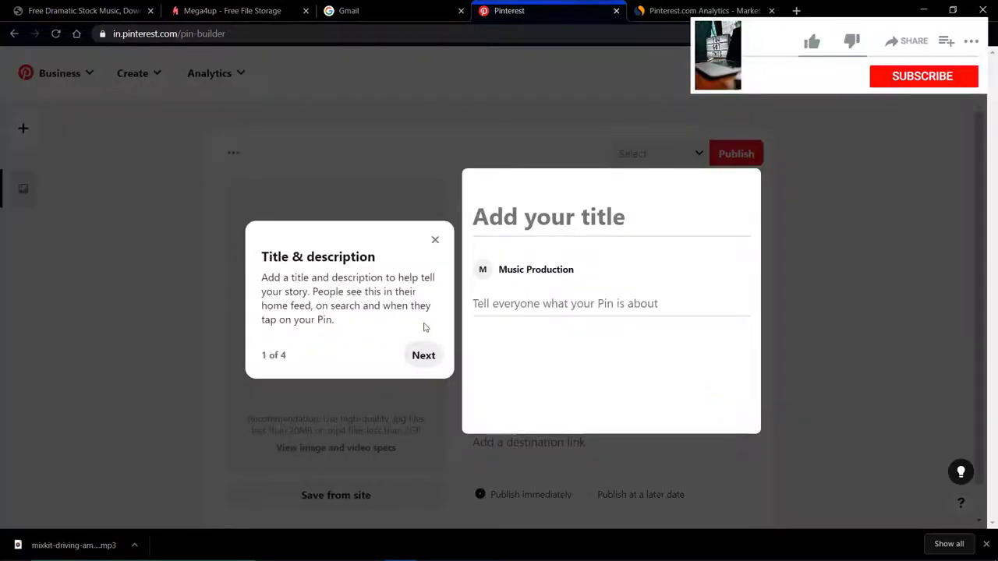
pyautogui.click(436, 240)
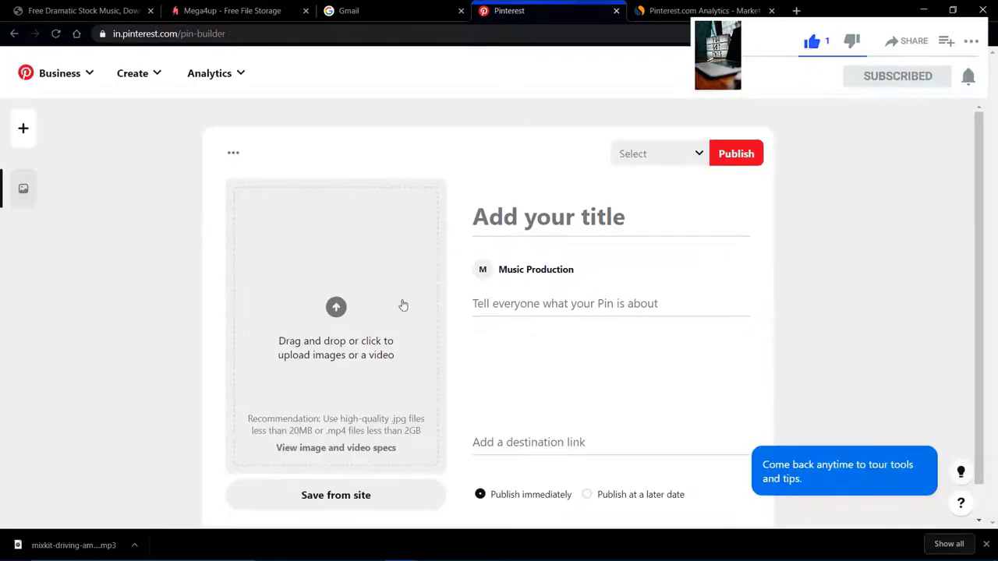
pyautogui.scroll(-1, 479, 332)
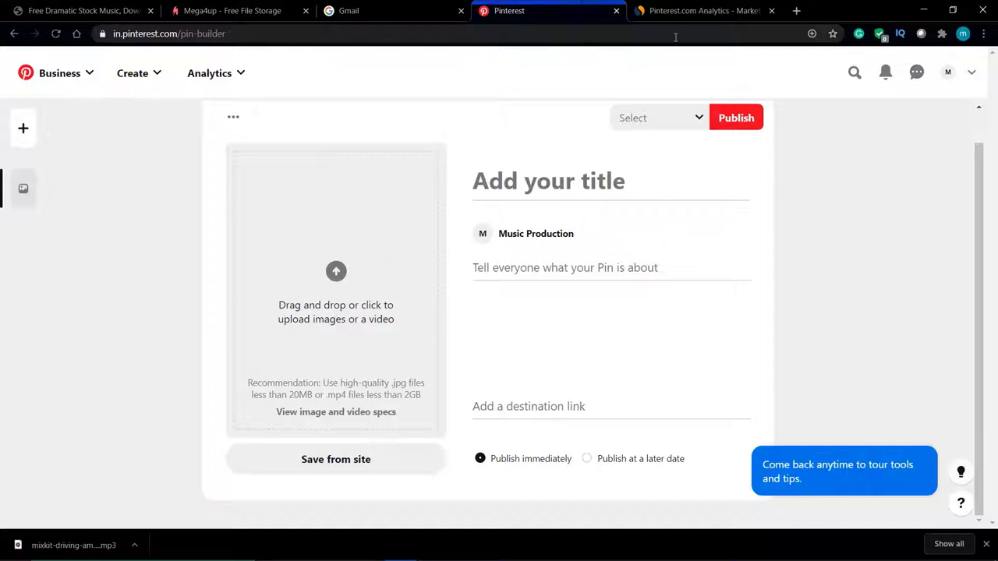
# - Search Google Images for "music" in a new browser tab and browse the pictures
pyautogui.click(796, 10)
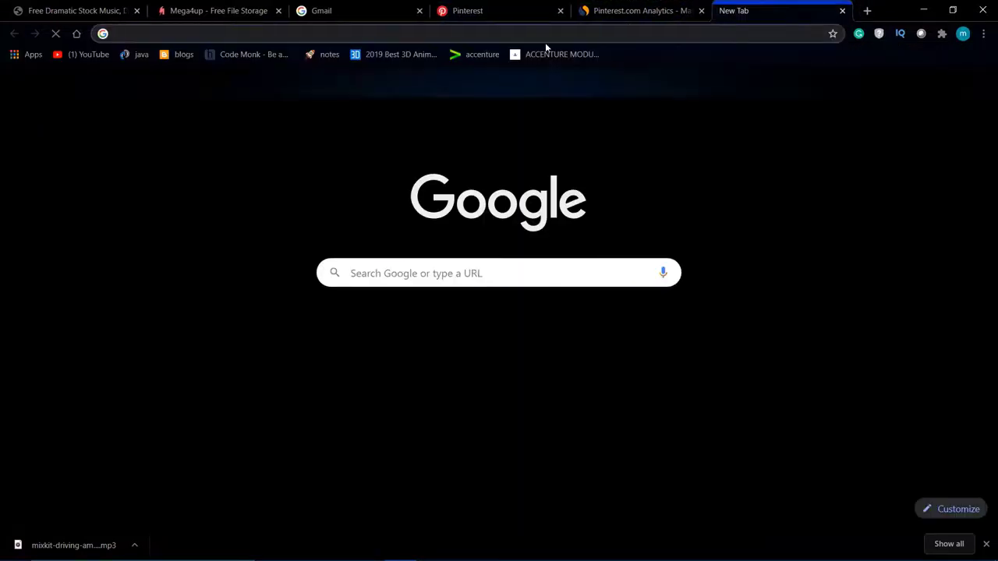
pyautogui.write('sic')
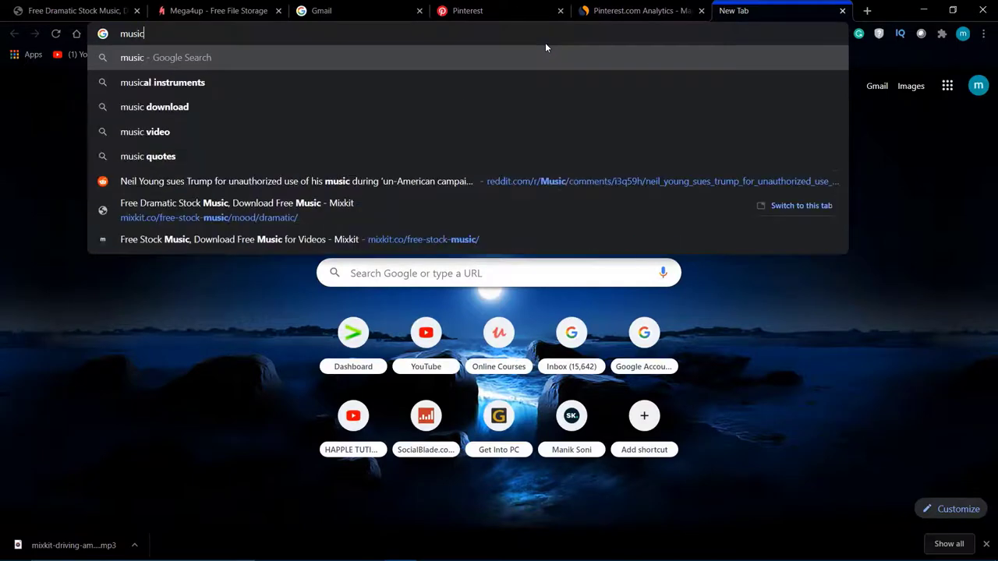
pyautogui.press('Return')
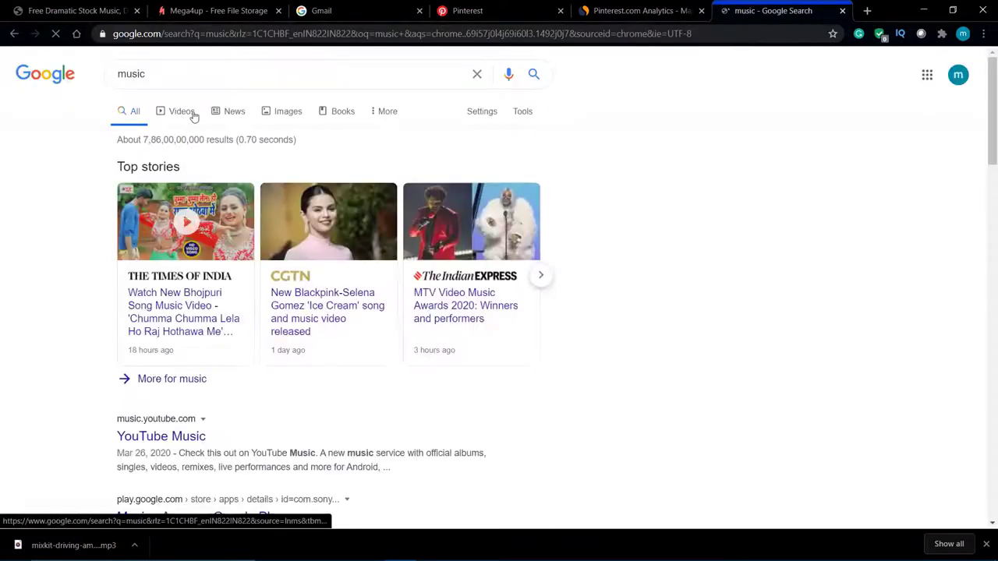
pyautogui.click(288, 112)
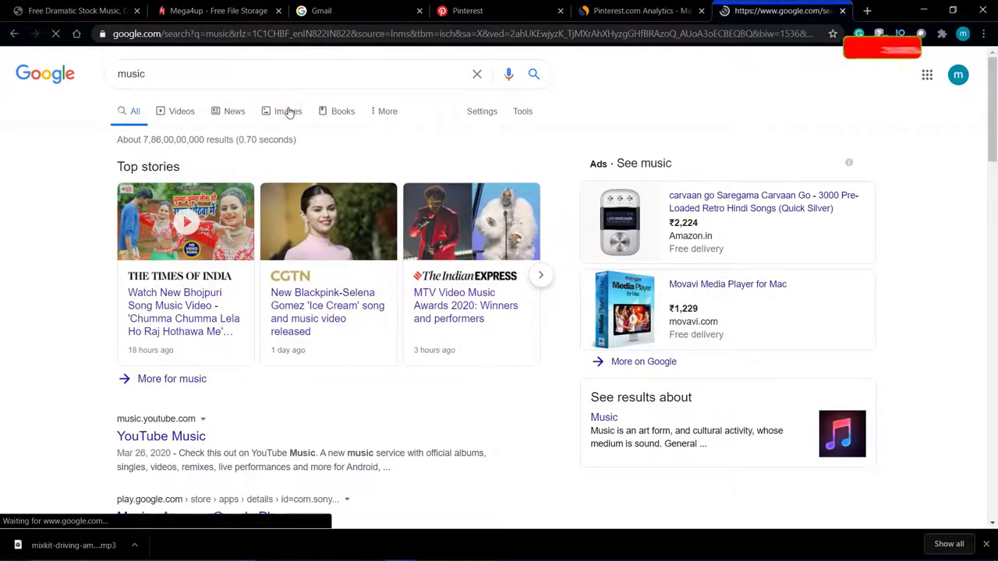
pyautogui.scroll(-1, 265, 255)
pyautogui.scroll(1, 265, 255)
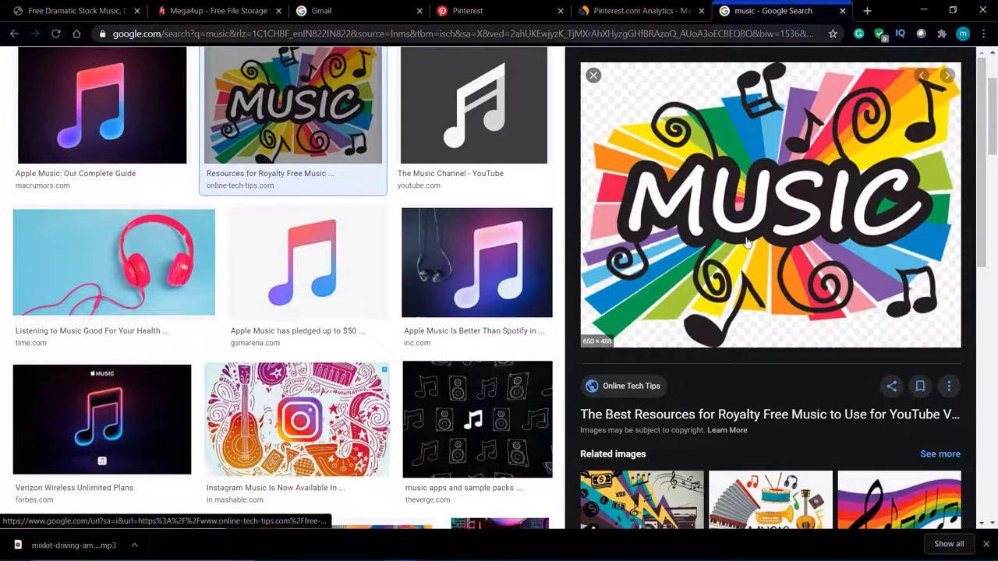
# - Open the related image of the boombox with dollar signs and save it to the Desktop as iStock164457072new2 in JPEG format
pyautogui.scroll(-1, 521, 378)
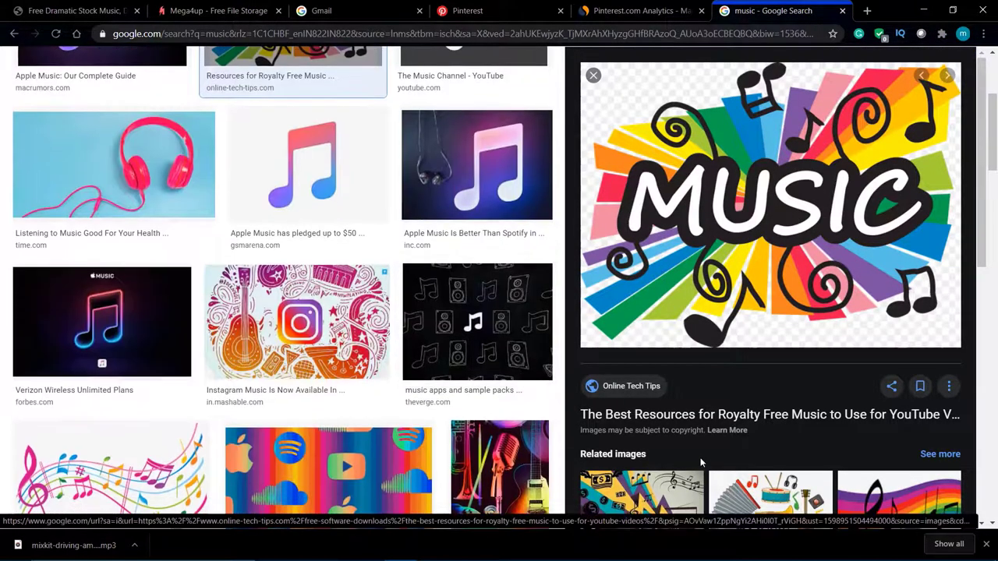
pyautogui.scroll(-2, 701, 465)
pyautogui.click(626, 366)
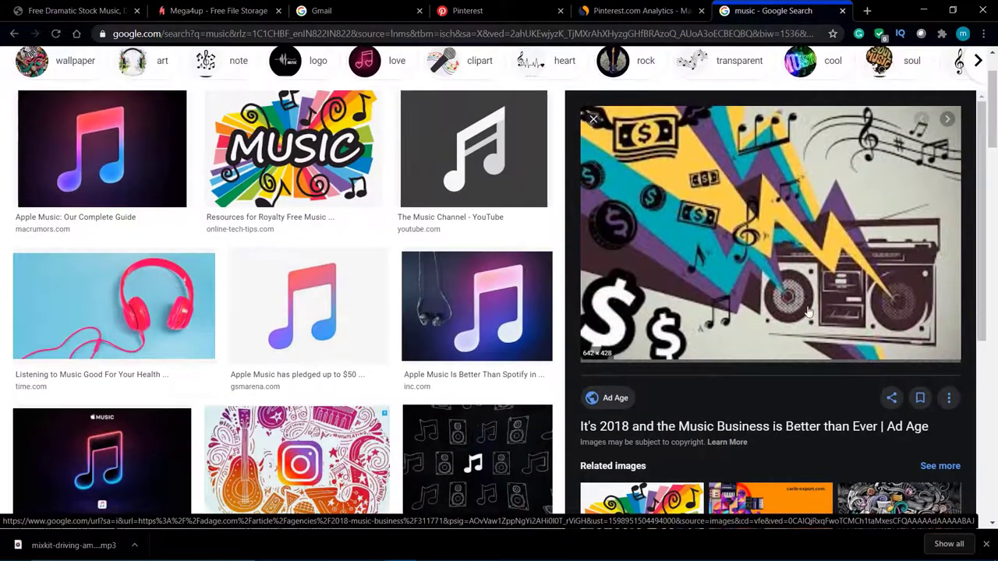
pyautogui.rightClick(795, 243)
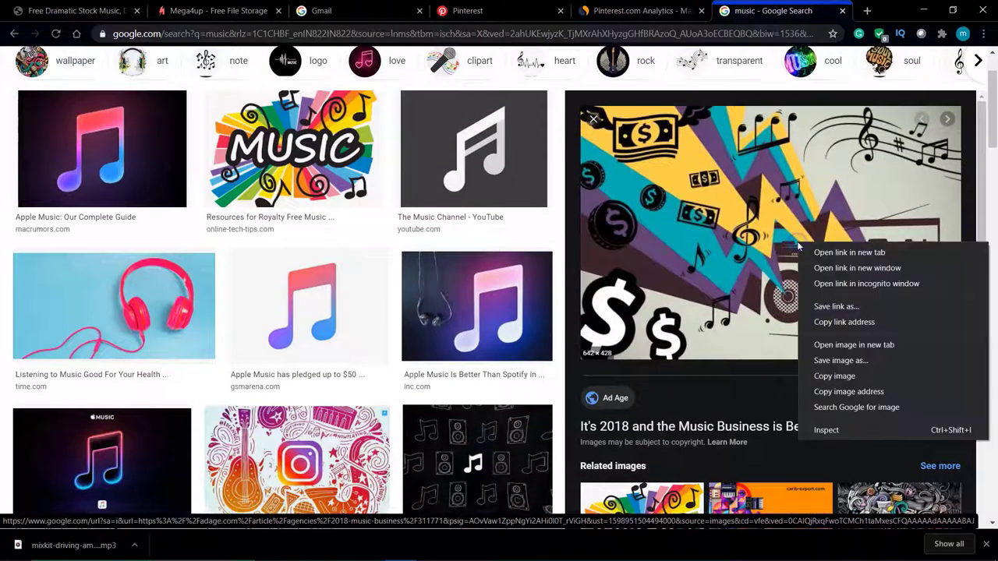
pyautogui.click(822, 360)
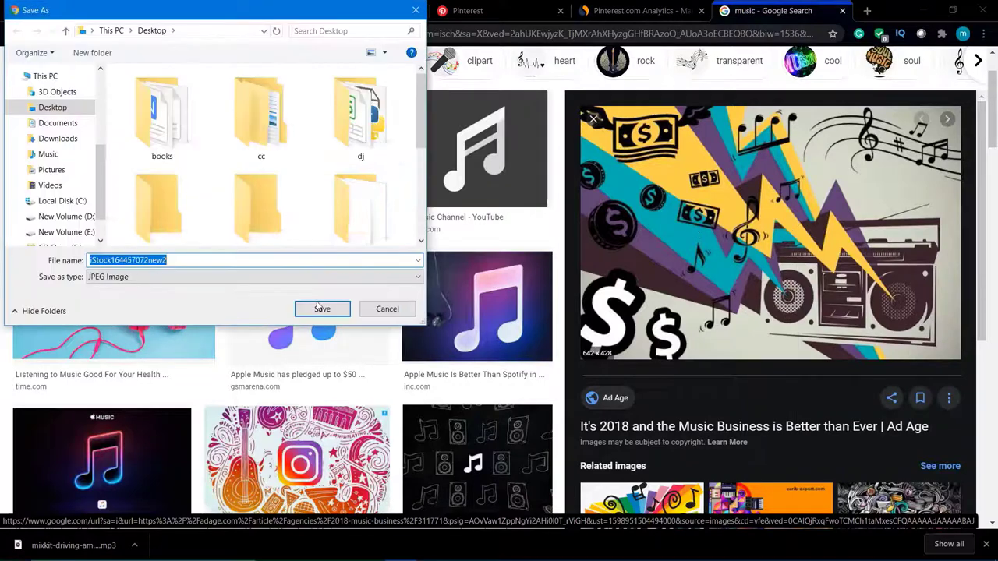
pyautogui.click(319, 309)
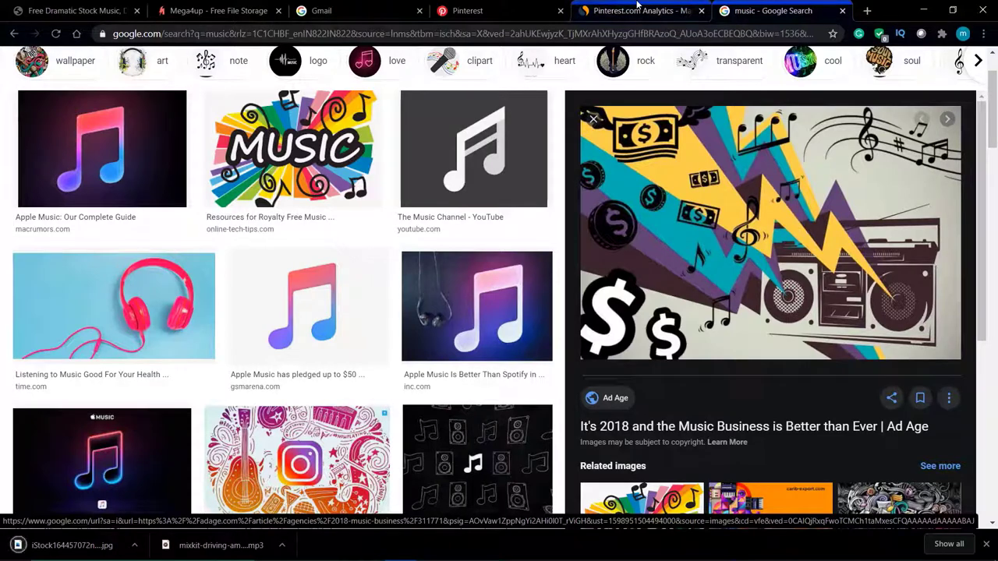
# - Upload iStock164457072new2.jpg from the Desktop as the image of the Pinterest Pin
pyautogui.click(512, 11)
pyautogui.click(334, 272)
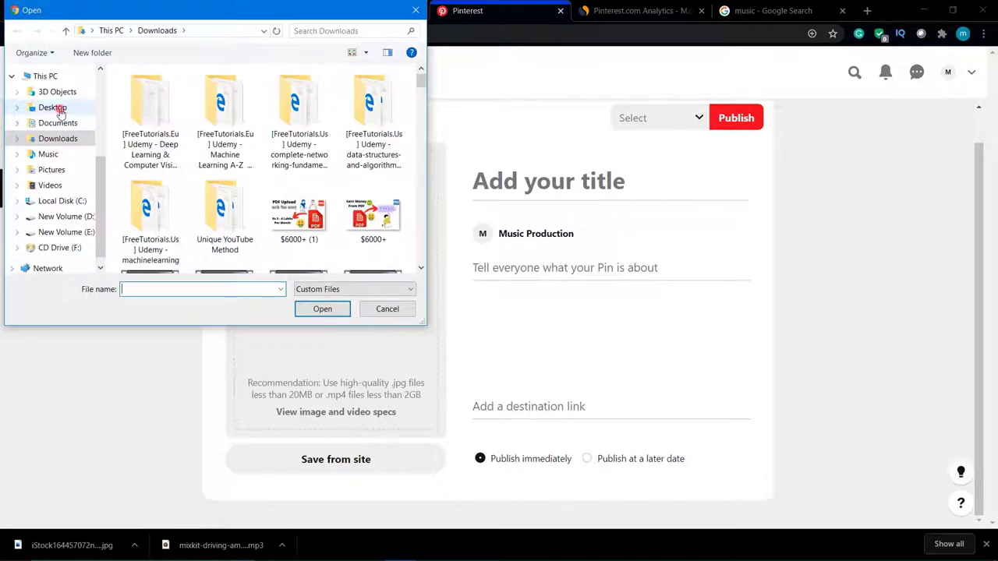
pyautogui.click(55, 107)
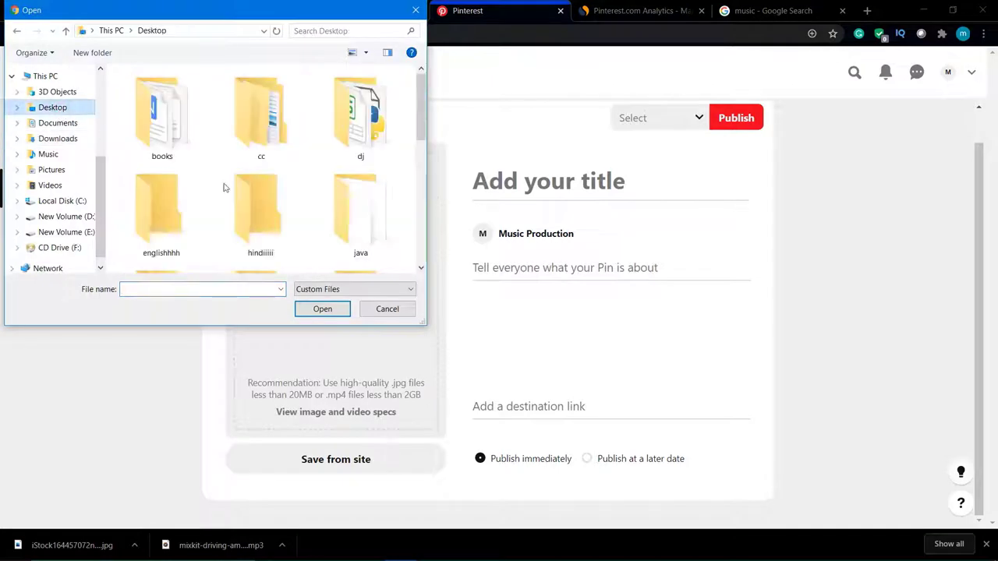
pyautogui.click(227, 292)
pyautogui.press('Down')
pyautogui.press('Down')
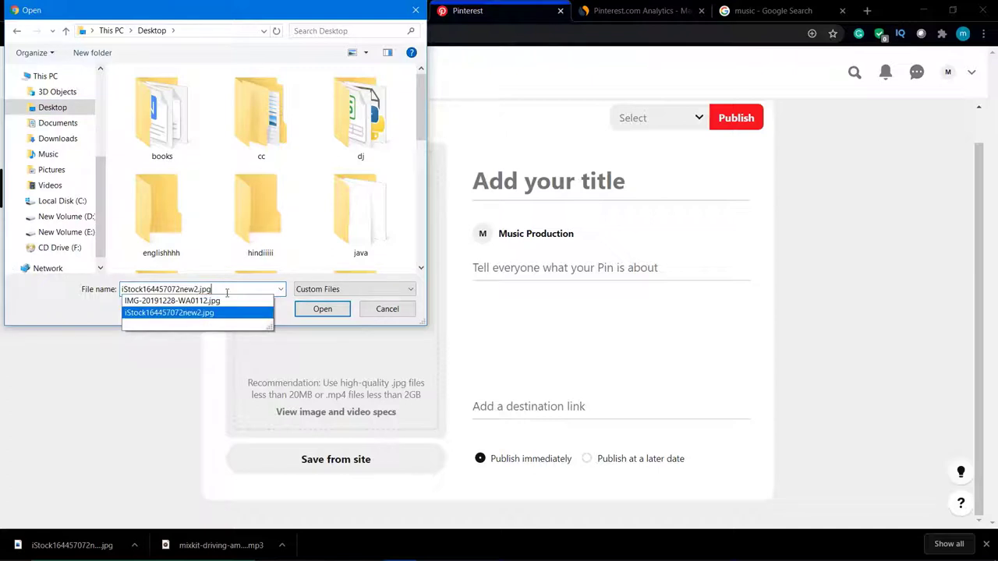
pyautogui.press('Return')
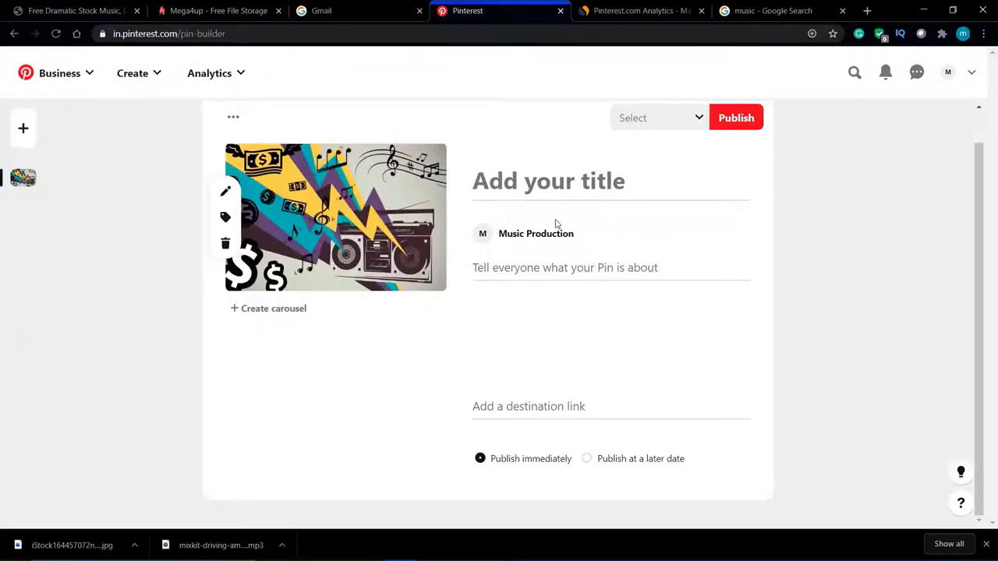
# - Copy the heading word "Dramatic" from the Mixkit stock music page for the Pin's title
pyautogui.click(558, 181)
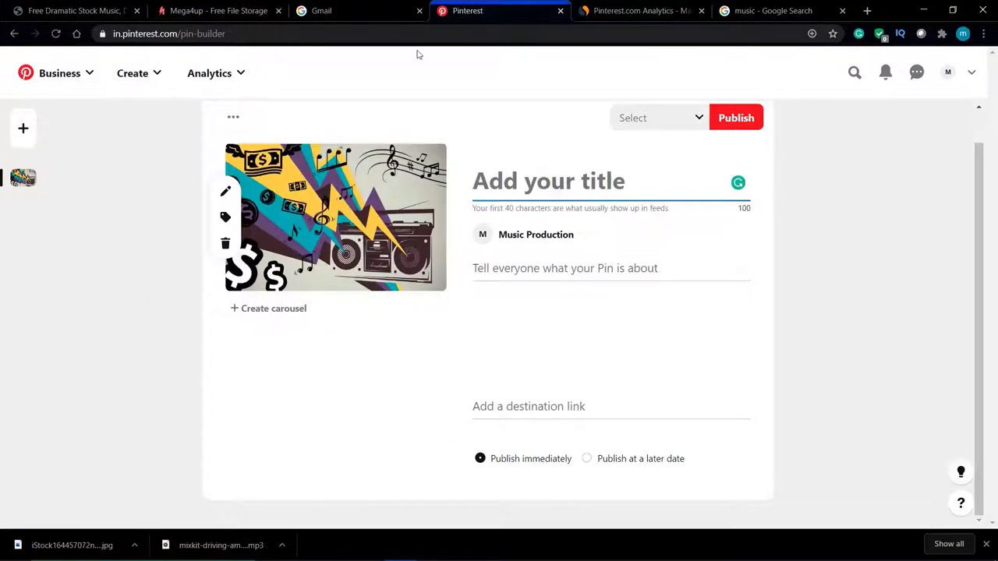
pyautogui.click(246, 10)
pyautogui.click(99, 6)
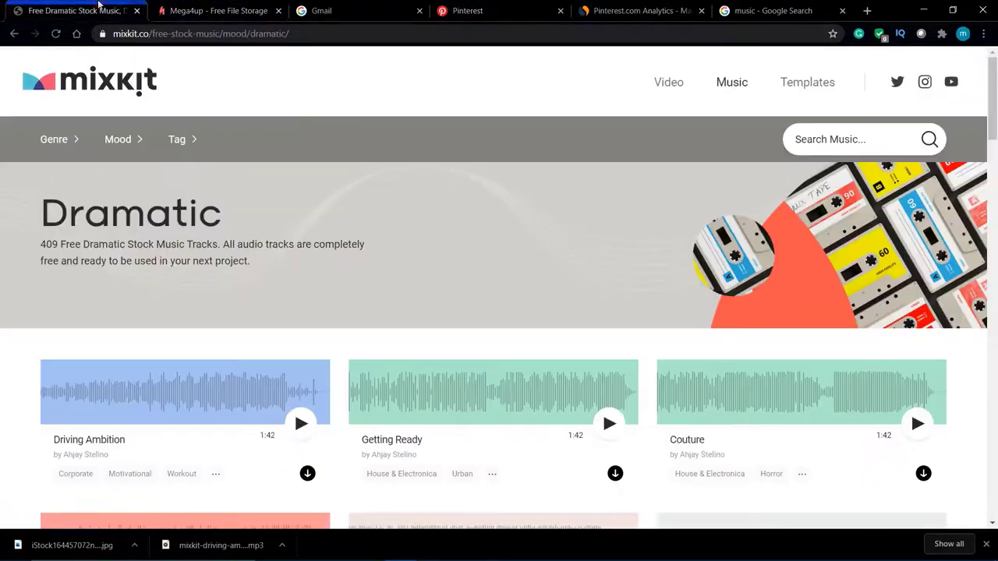
pyautogui.scroll(-1, 286, 298)
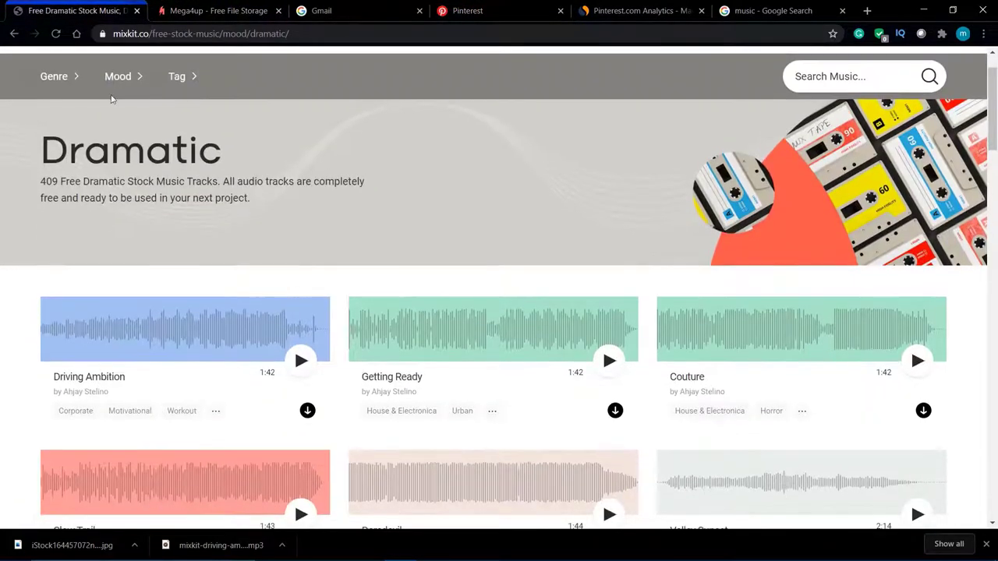
pyautogui.scroll(1, 176, 267)
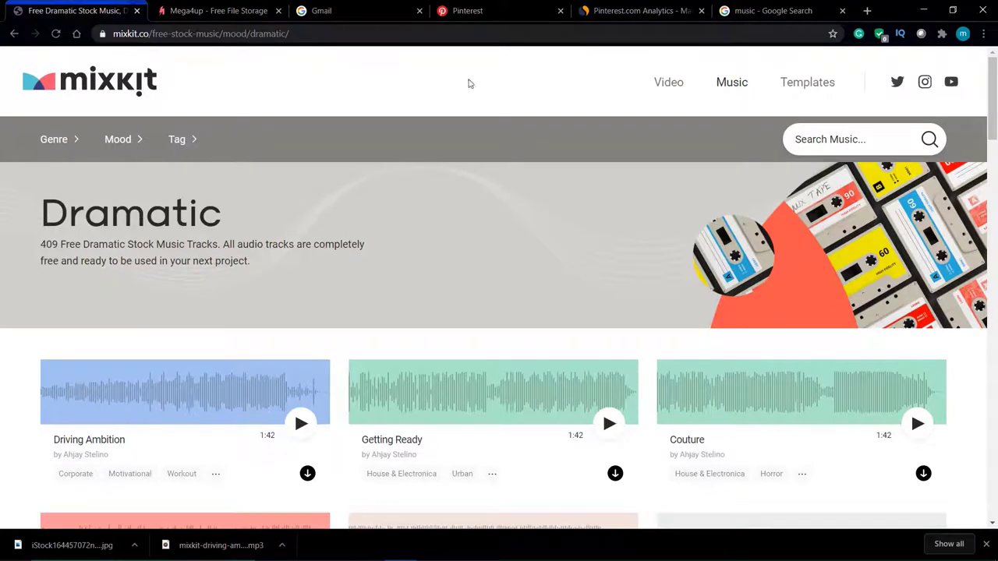
pyautogui.moveTo(219, 218); pyautogui.dragTo(41, 218)
pyautogui.hotkey('ctrl', 'c')
# - Return to the Pinterest Pin and title it "Dramatic Music", pasting in the copied word
pyautogui.click(741, 8)
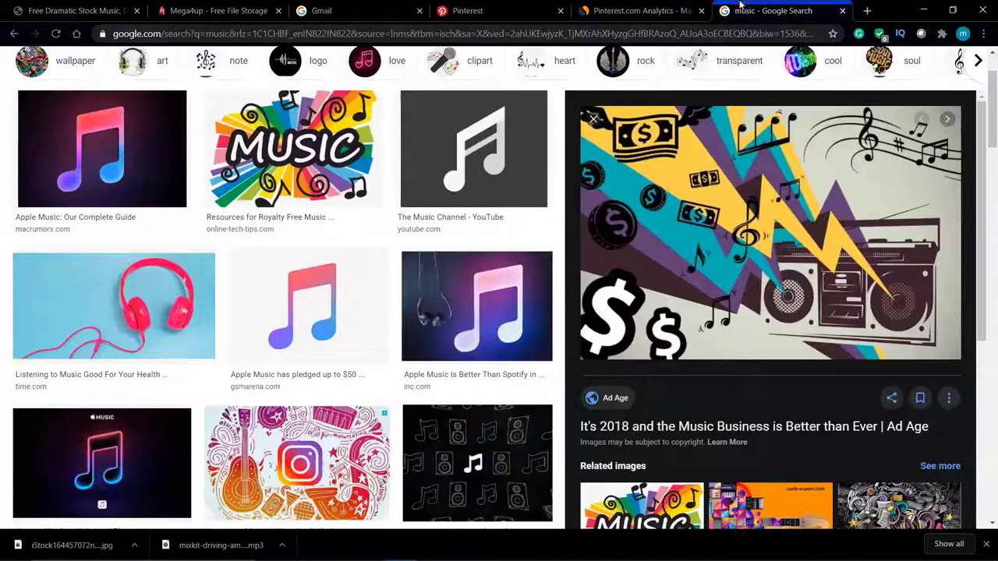
pyautogui.click(636, 10)
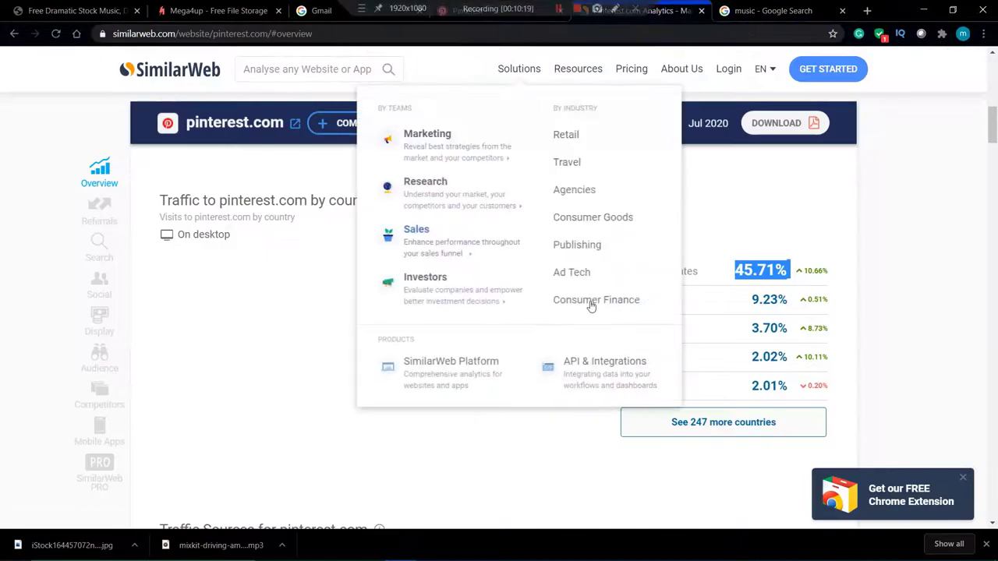
pyautogui.click(467, 10)
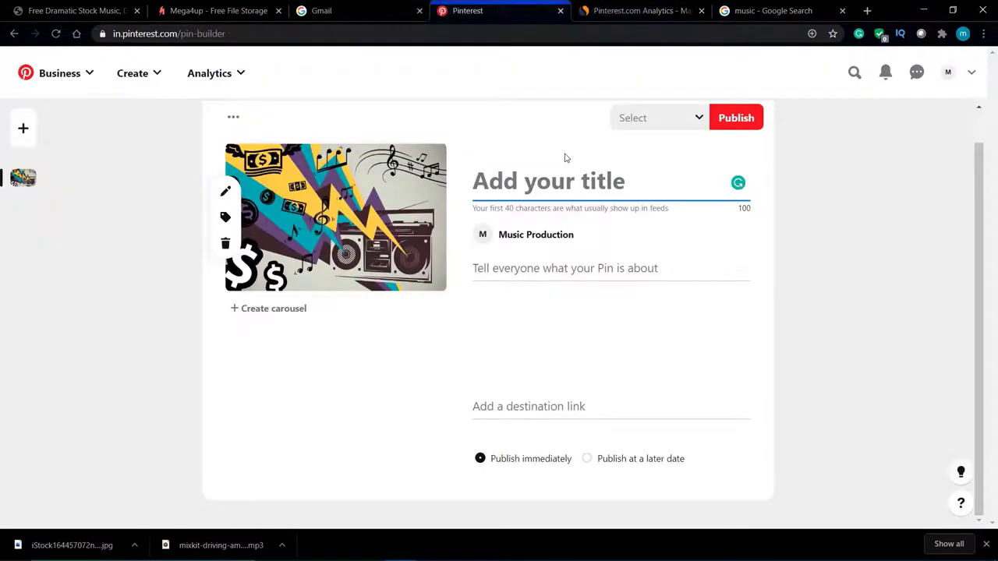
pyautogui.hotkey('ctrl', 'v')
pyautogui.write('Music')
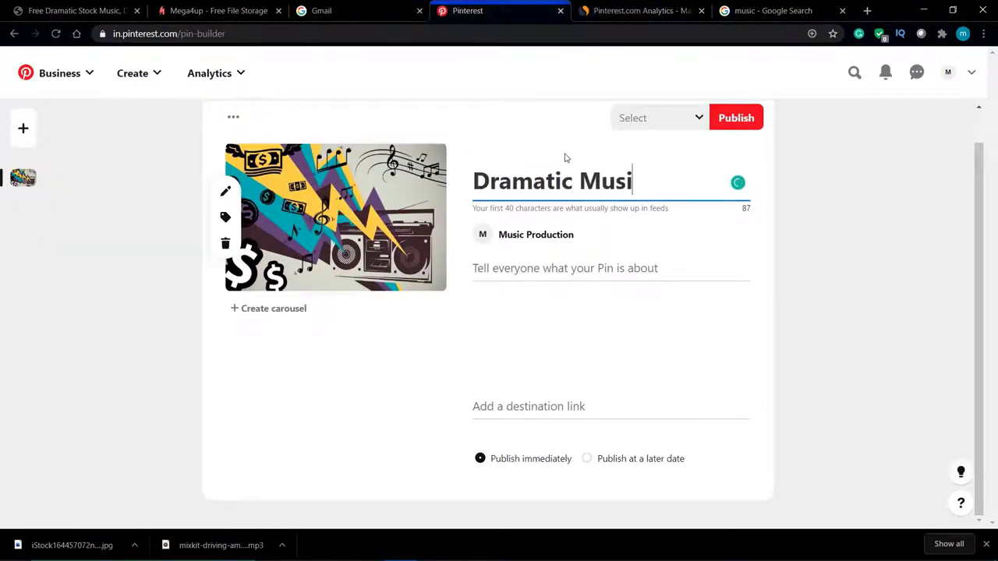
# - Describe the Pin as "I have Uploaded Dramatic Music. Which copyright free and Free to use in your production."
pyautogui.click(594, 265)
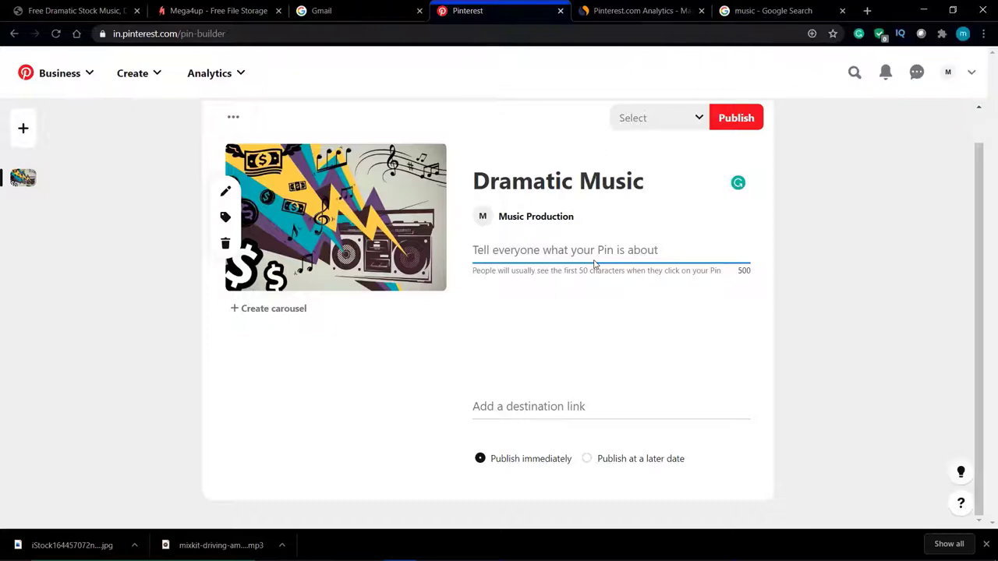
pyautogui.click(658, 274)
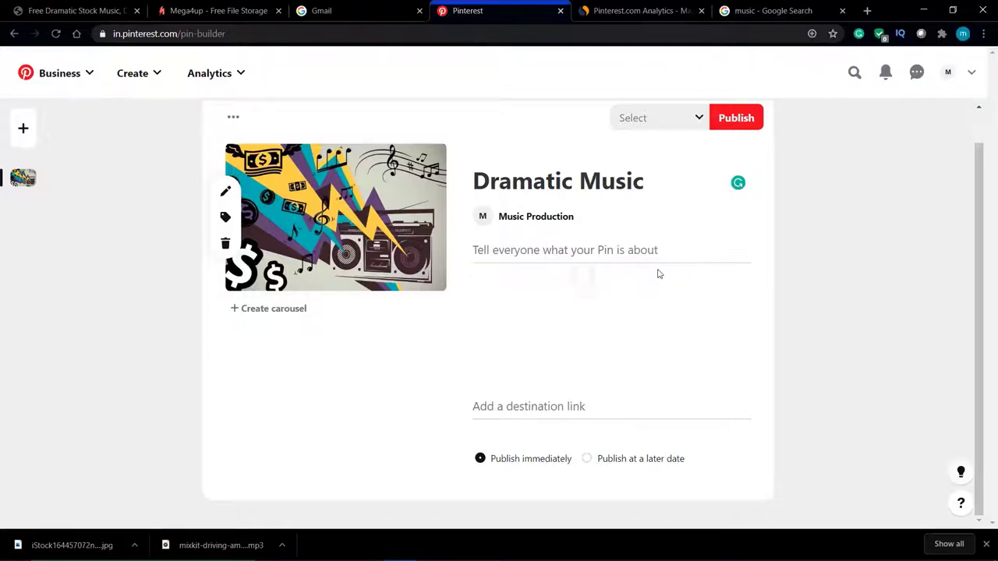
pyautogui.click(637, 249)
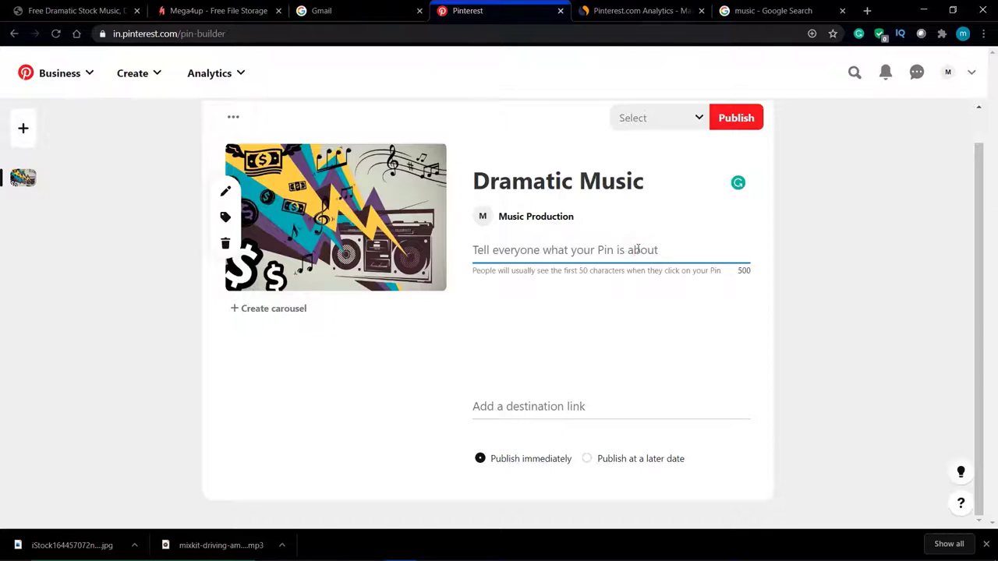
pyautogui.write('I have Uploaded Dramatic Music. Which copyright free and Free to use in your production.')
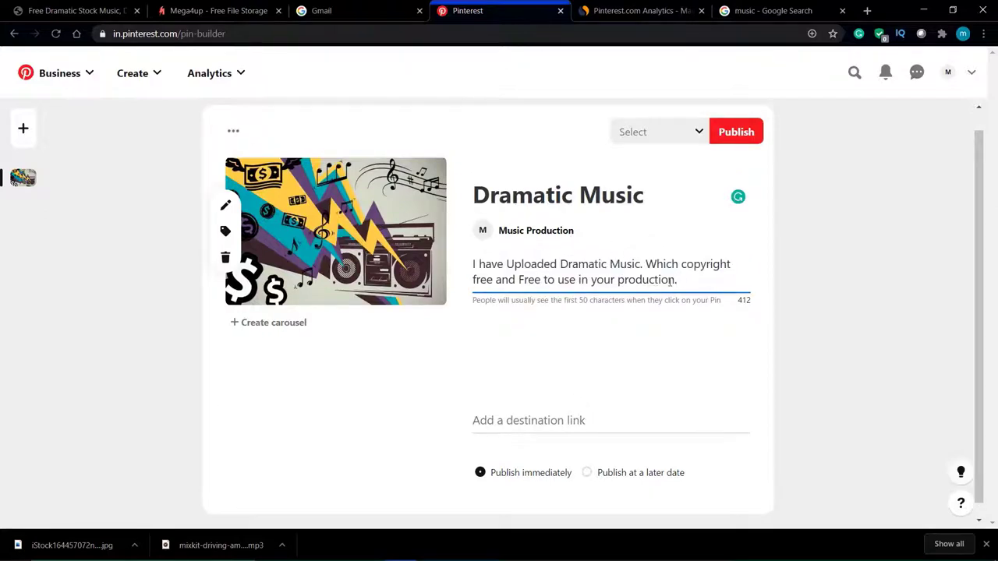
pyautogui.moveTo(675, 280); pyautogui.dragTo(468, 269)
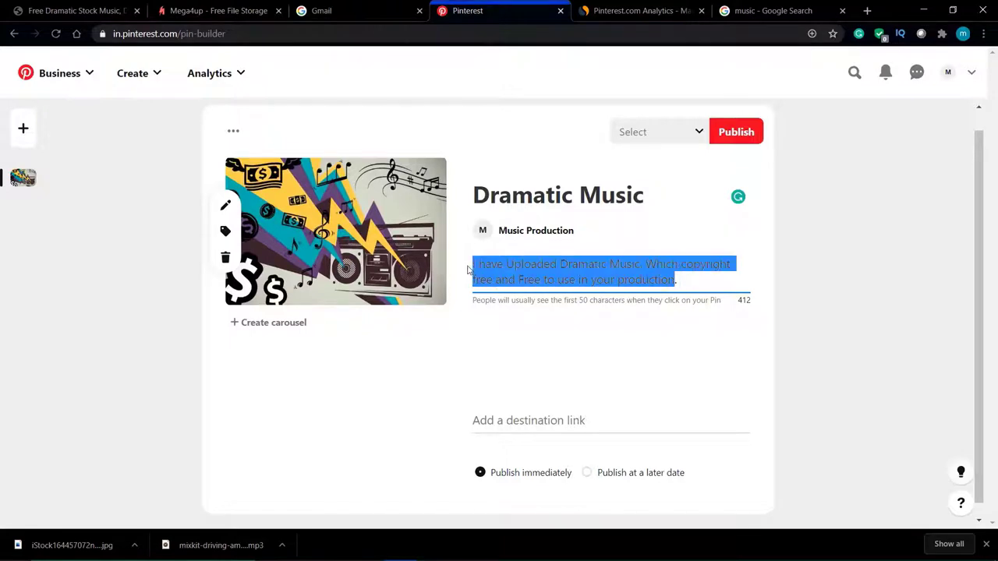
pyautogui.click(565, 354)
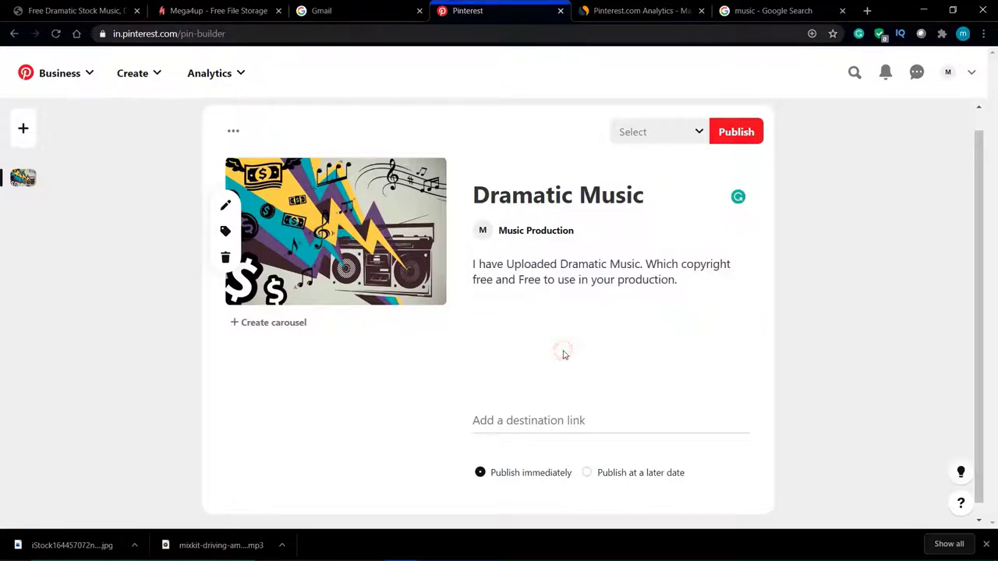
# - Copy the download link of the uploaded mixkit-tech-house-vibes-130.mp3 from Mega4up's latest uploaded files
pyautogui.click(228, 7)
pyautogui.scroll(-1, 310, 382)
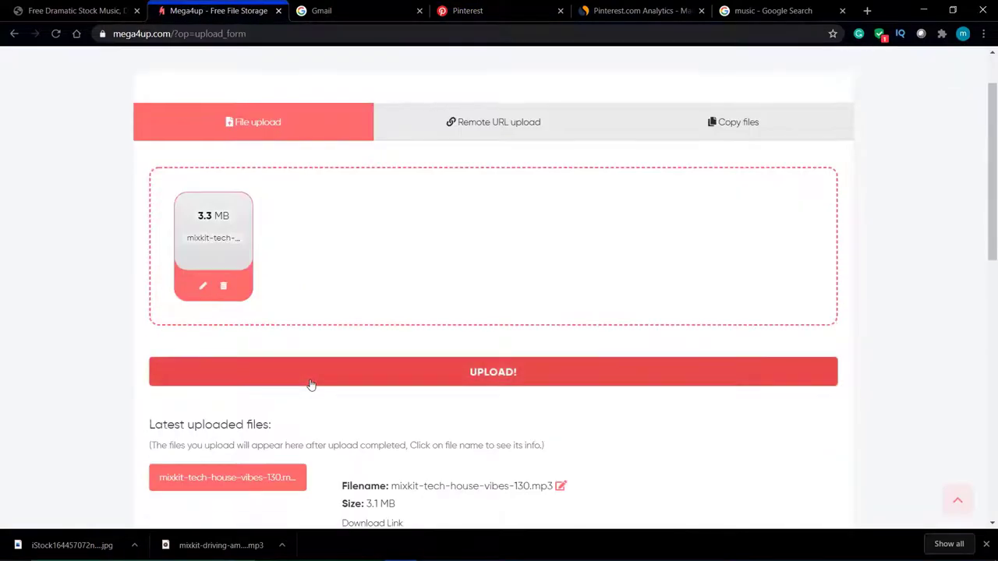
pyautogui.scroll(-2, 314, 352)
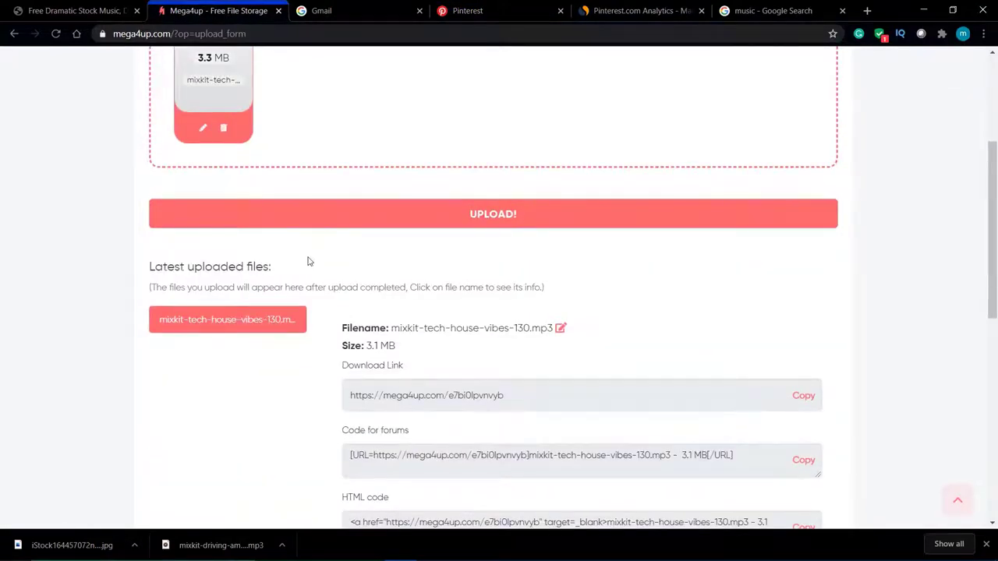
pyautogui.scroll(2, 308, 261)
pyautogui.scroll(-2, 418, 203)
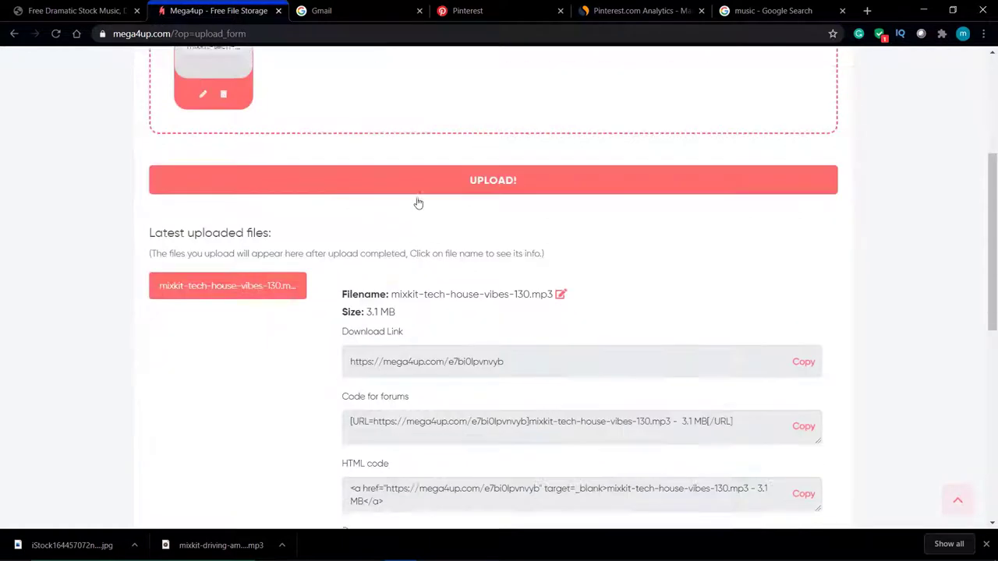
pyautogui.scroll(-2, 418, 203)
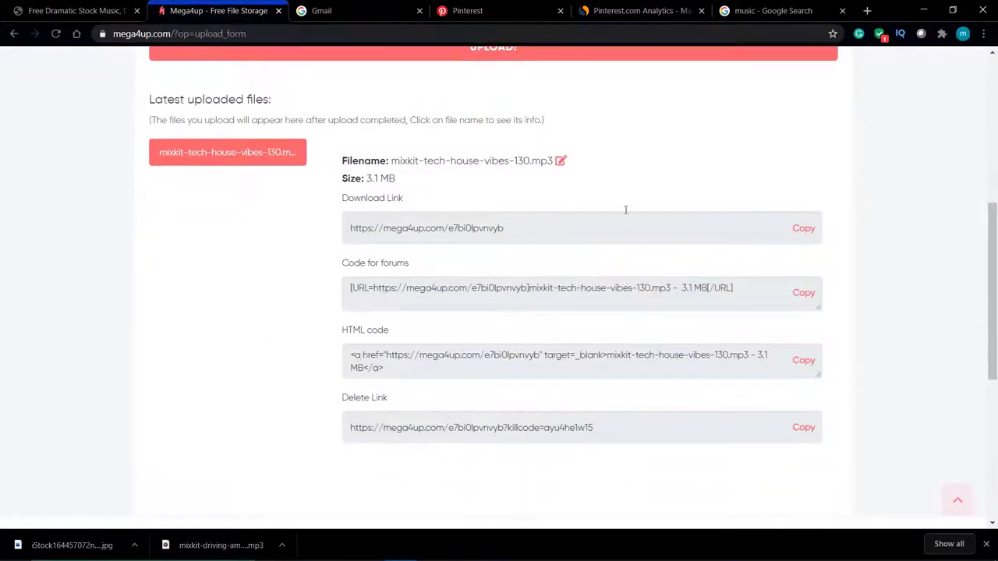
pyautogui.click(805, 229)
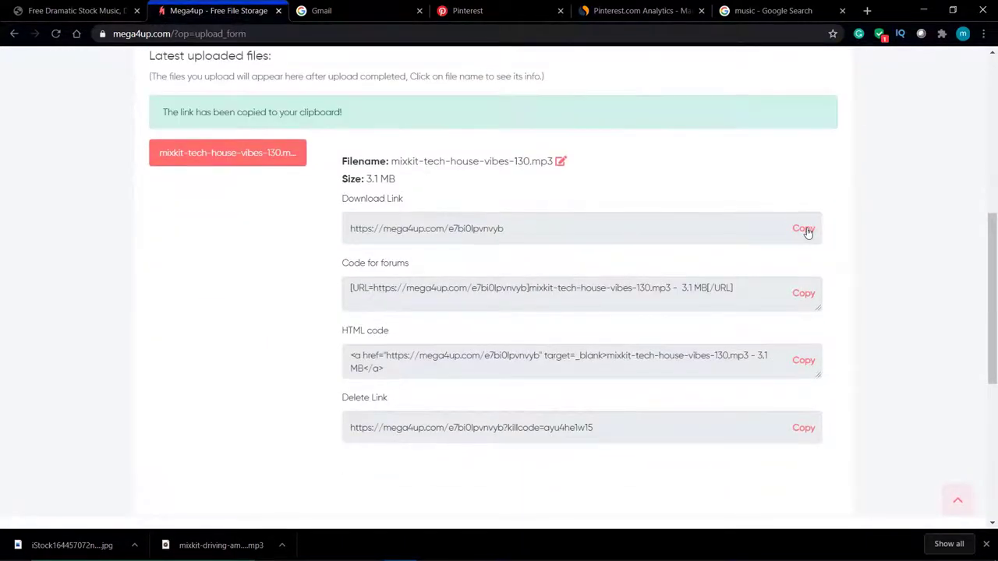
pyautogui.scroll(2, 684, 138)
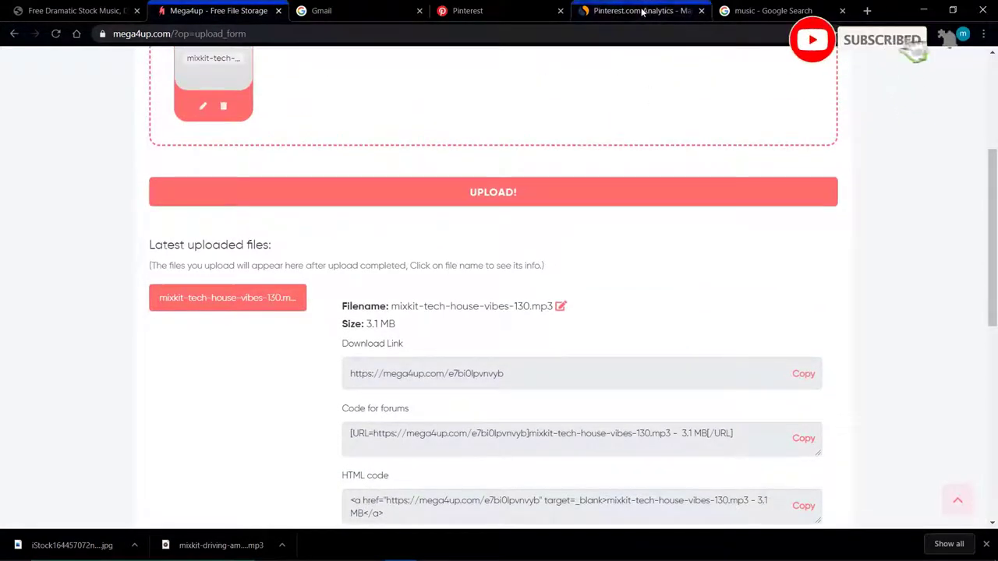
# - Return to the Pinterest Pin and paste the copied Mega4up download link as its destination link
pyautogui.click(499, 11)
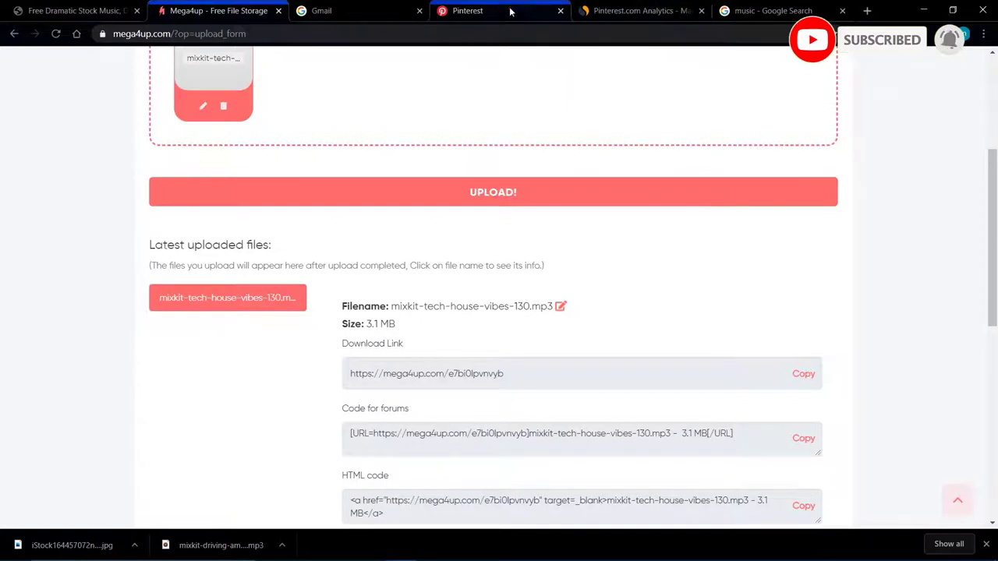
pyautogui.scroll(-1, 572, 413)
pyautogui.click(573, 409)
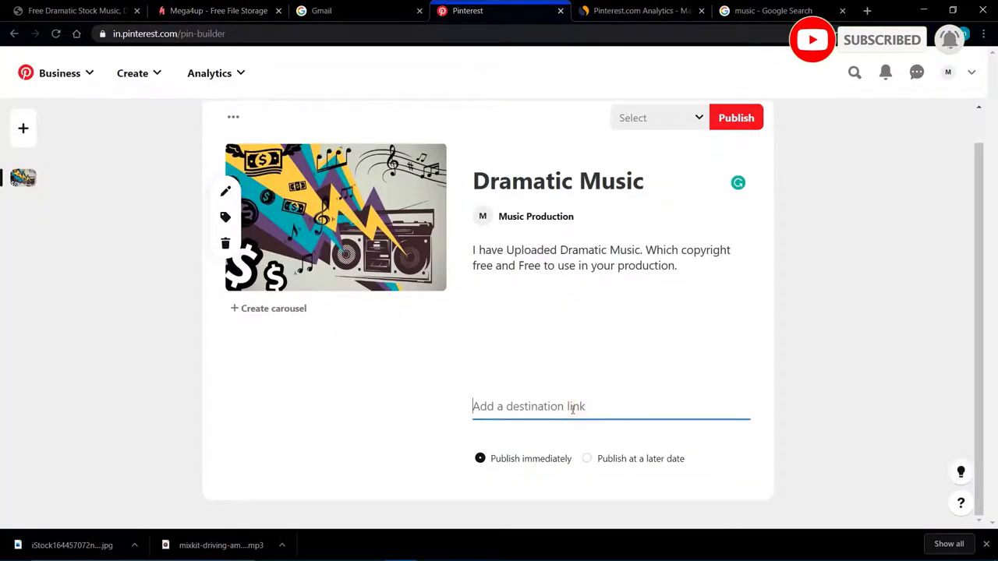
pyautogui.hotkey('ctrl', 'v')
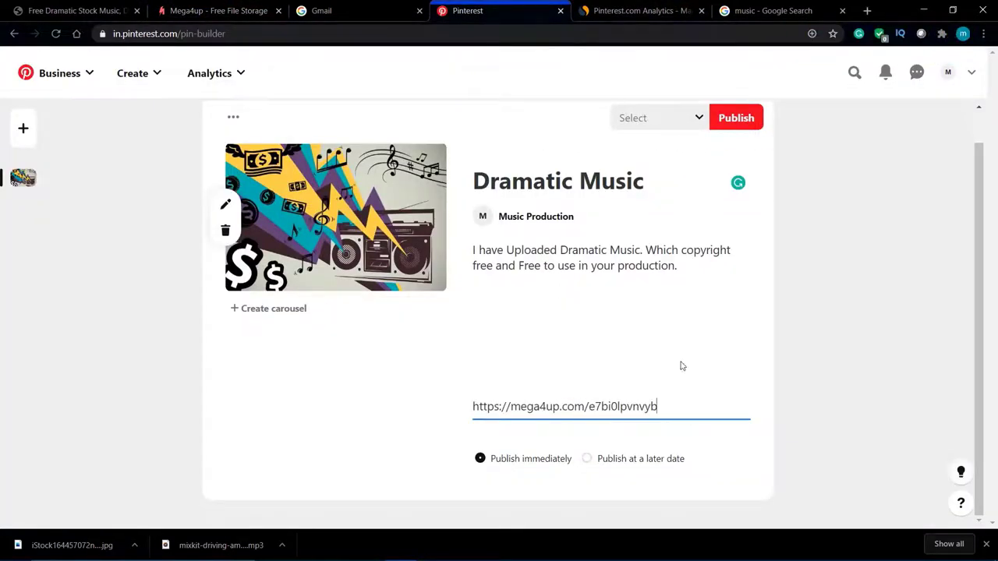
pyautogui.click(689, 118)
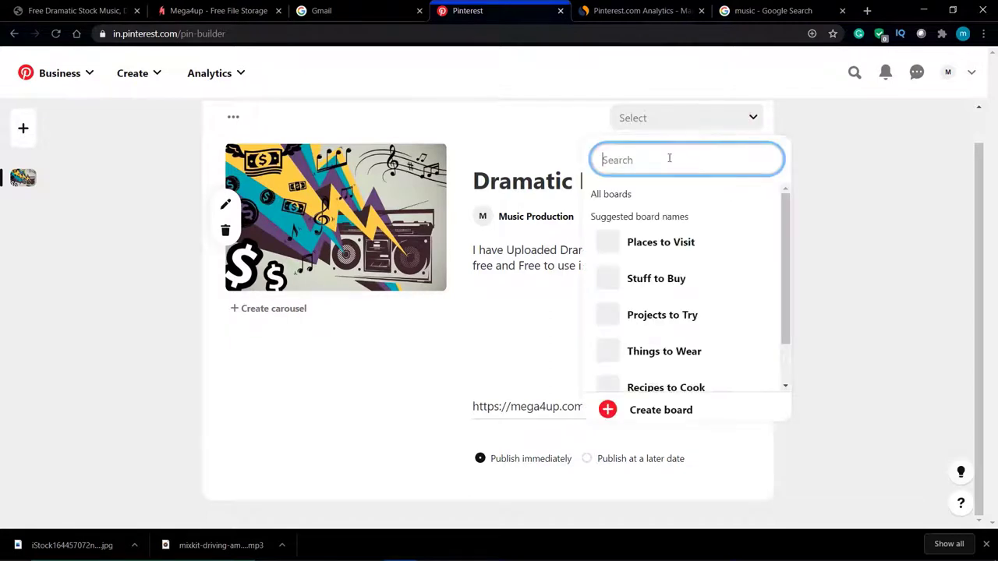
pyautogui.write('Music')
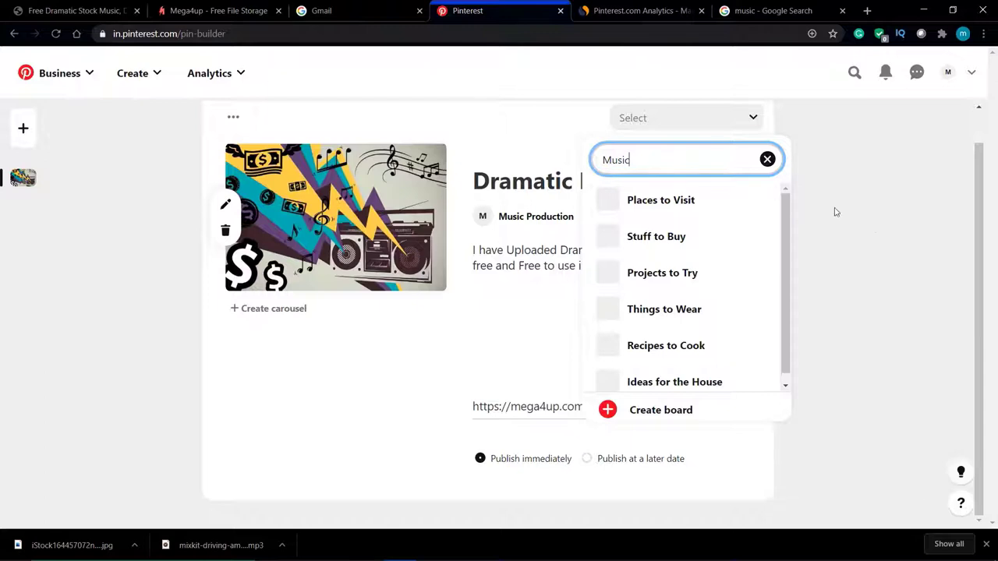
pyautogui.click(768, 160)
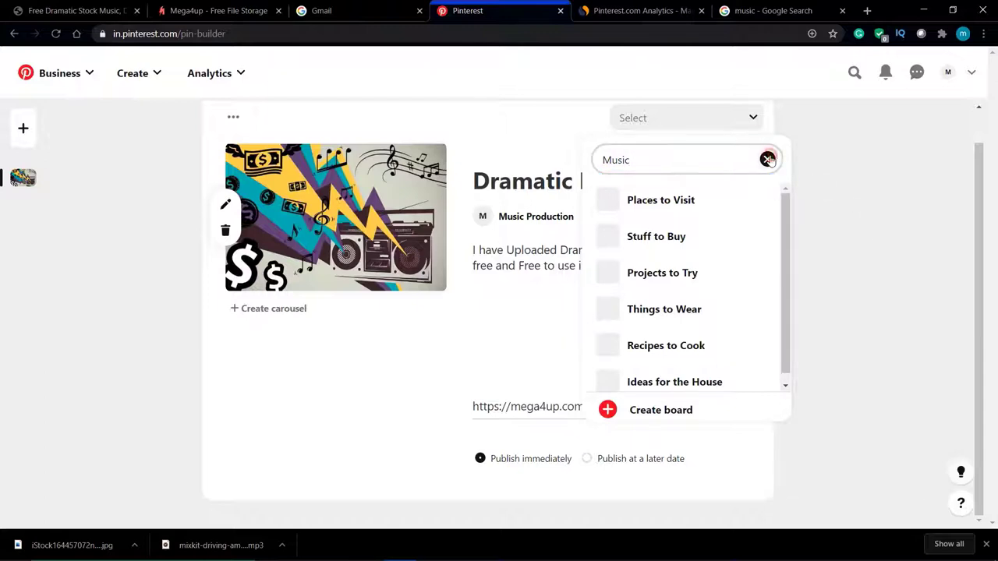
pyautogui.click(815, 178)
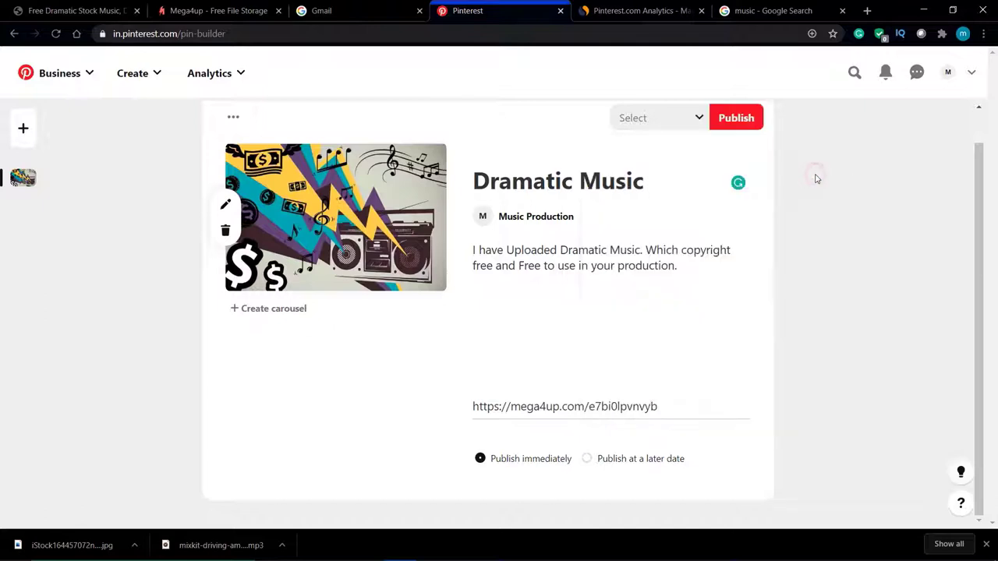
# - Start creating a board for the Pin from the suggested board name "Projects to Try"
pyautogui.click(740, 122)
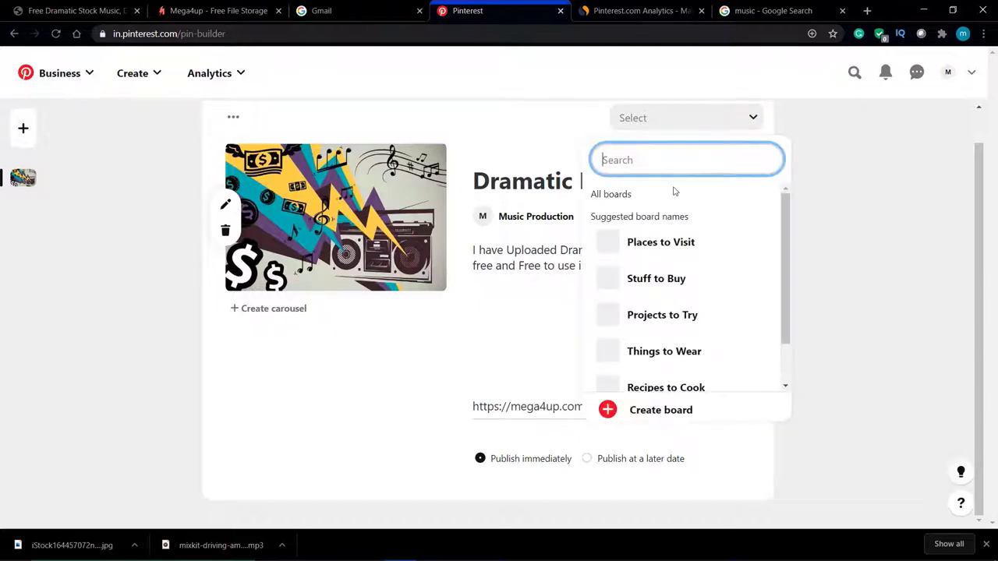
pyautogui.scroll(-1, 673, 191)
pyautogui.scroll(1, 612, 210)
pyautogui.scroll(-1, 651, 290)
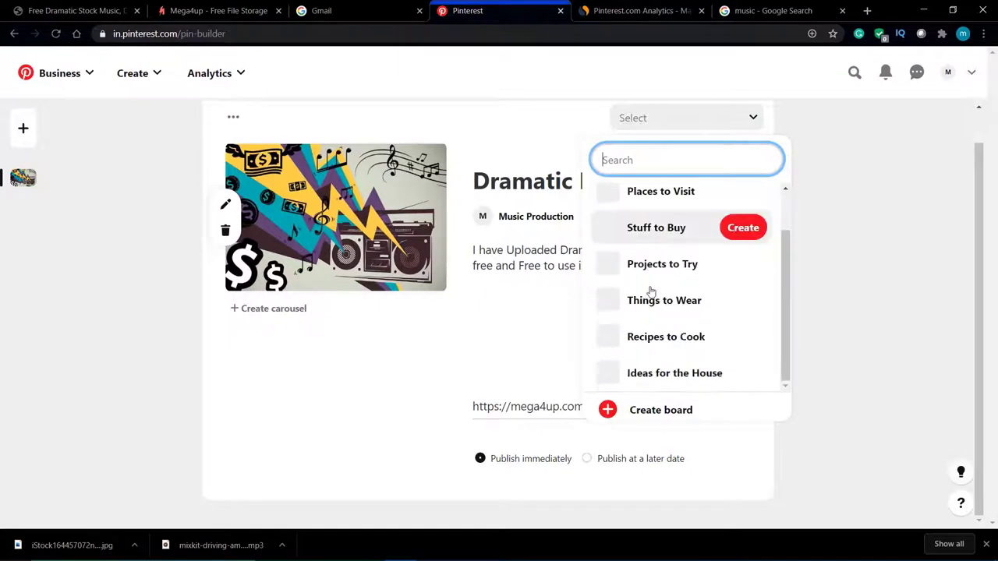
pyautogui.scroll(1, 651, 291)
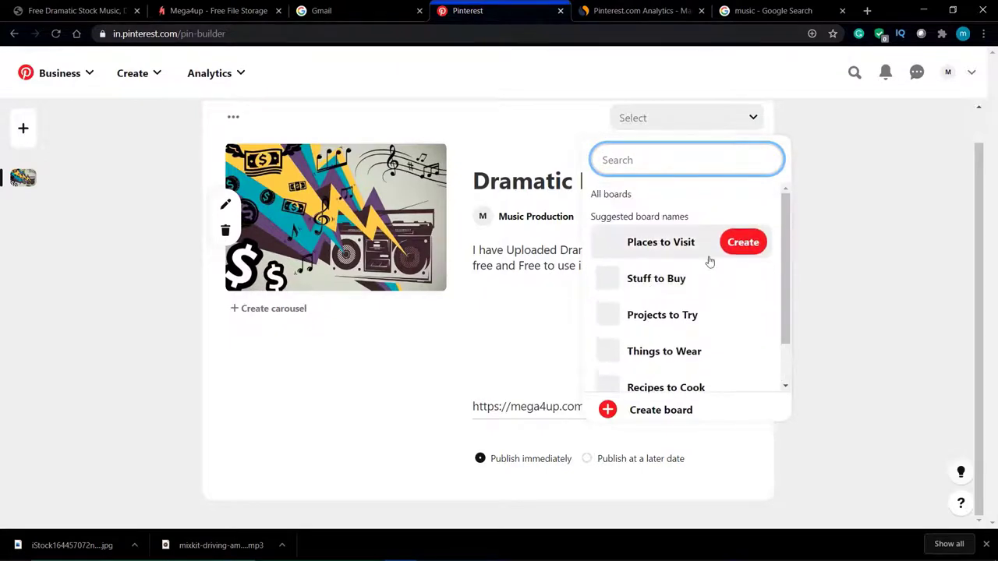
pyautogui.scroll(-1, 709, 272)
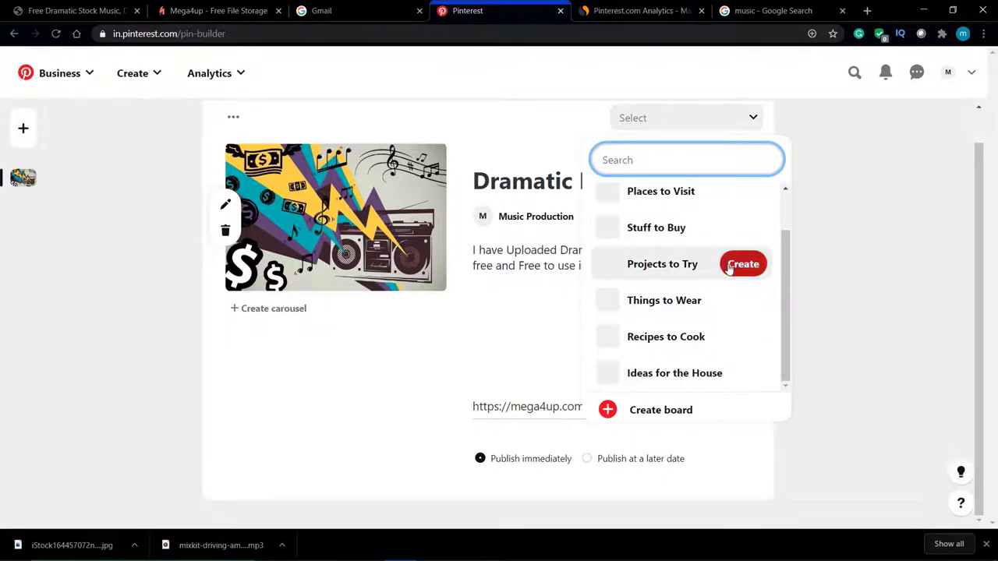
pyautogui.click(732, 265)
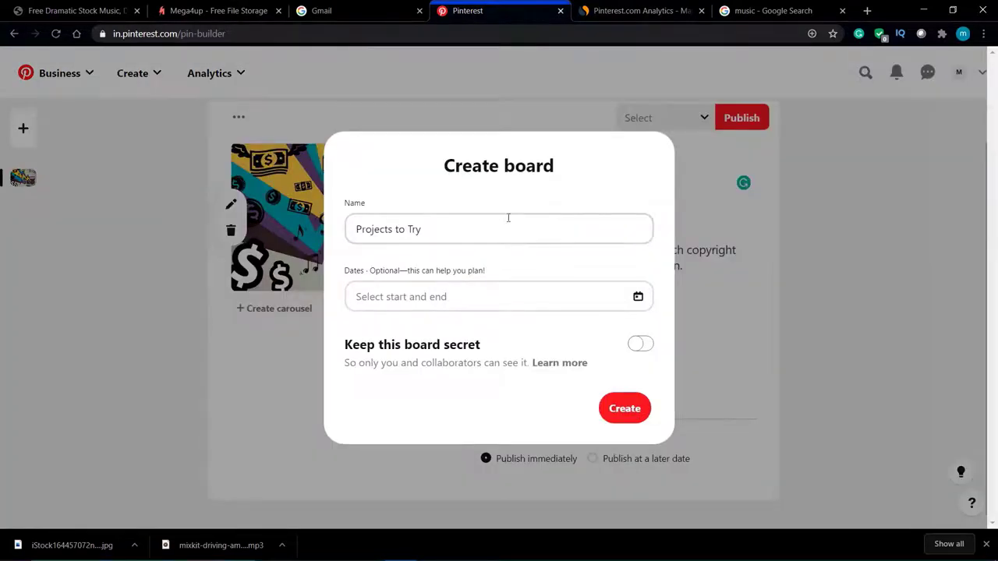
pyautogui.moveTo(503, 221); pyautogui.dragTo(283, 224)
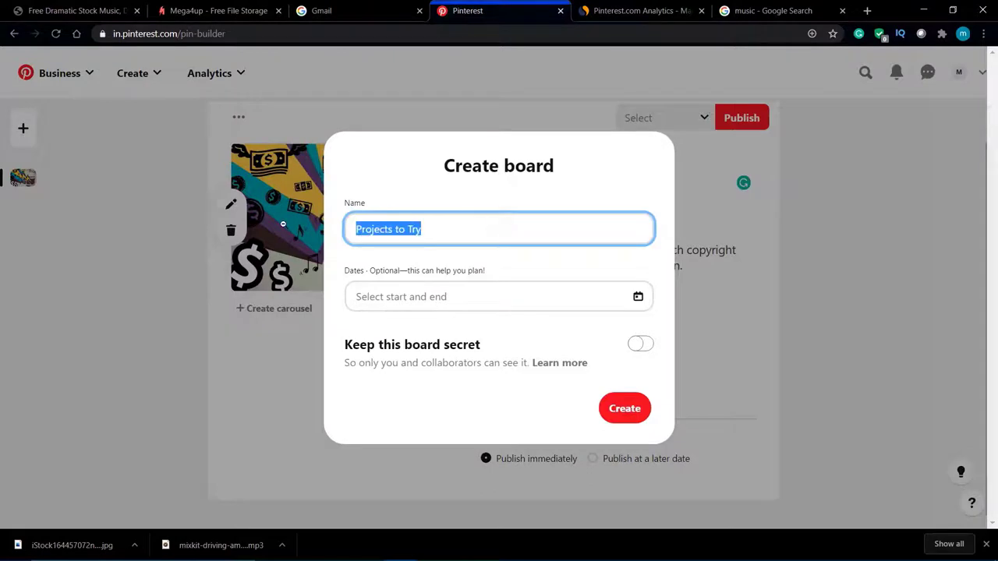
pyautogui.write('Musi')
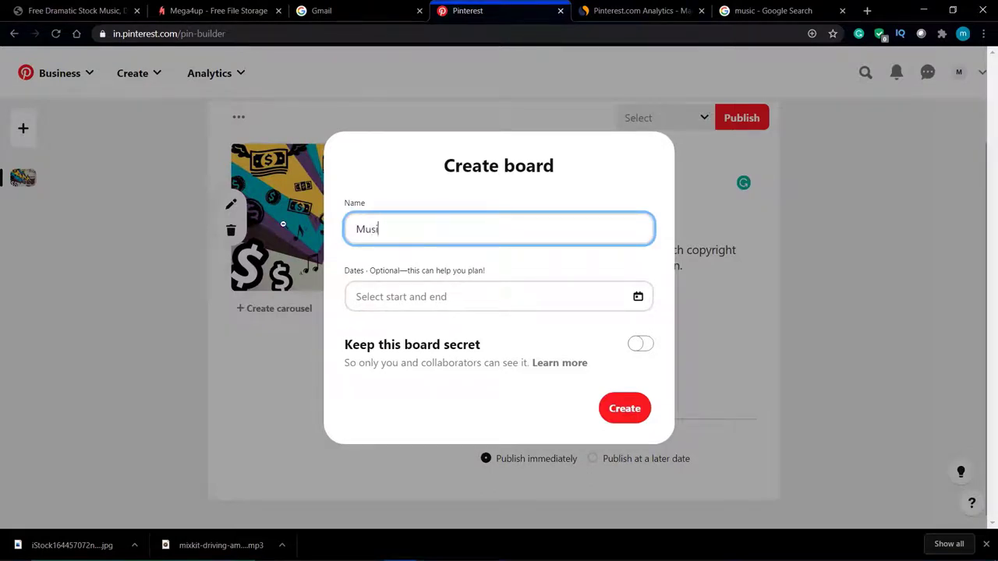
pyautogui.press('BackSpace')
pyautogui.hotkey('ctrl', 'v')
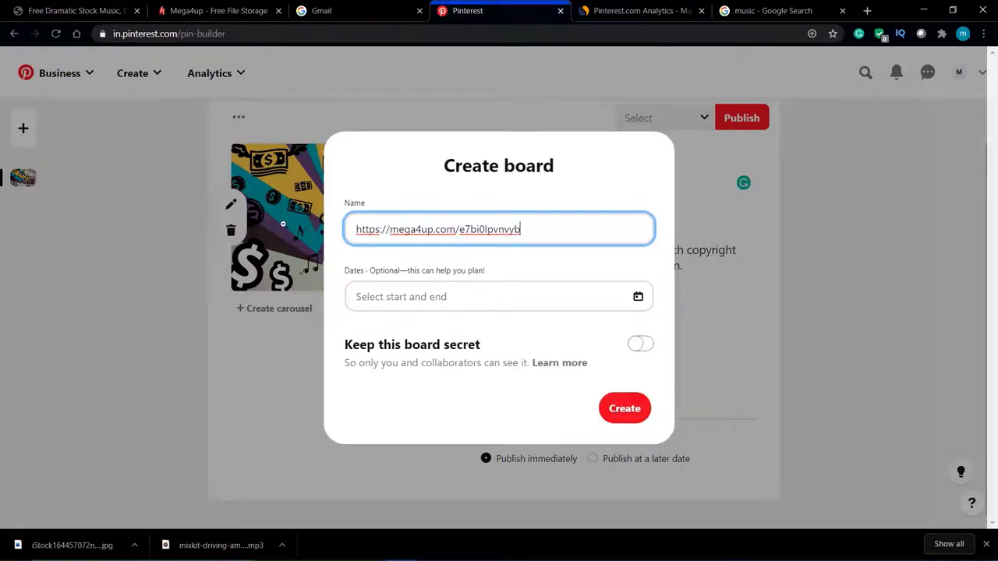
# - Name the new board "Dramatic Music", replacing the whole name entry, and create it
pyautogui.hotkey('ctrl', 'a')
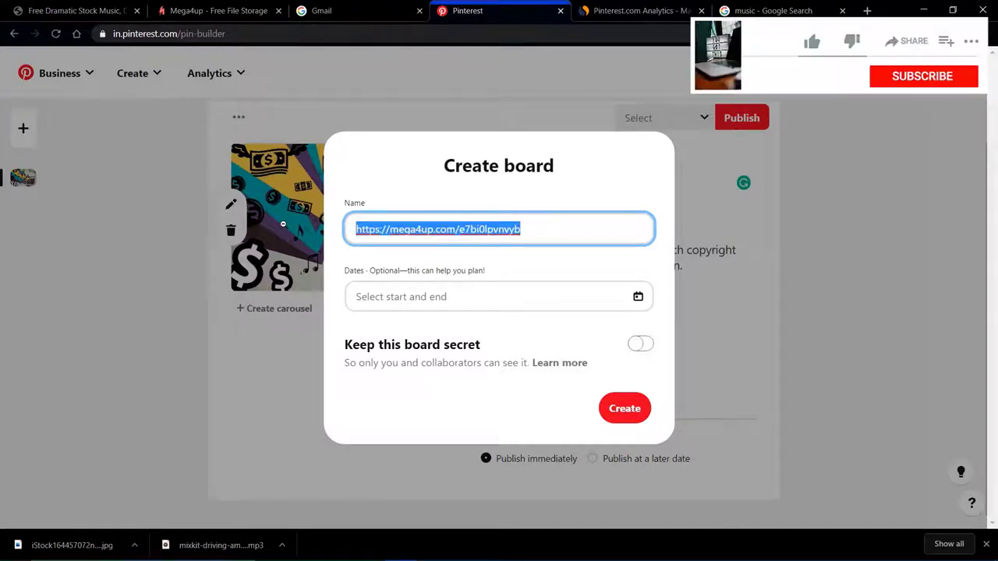
pyautogui.write('Drama')
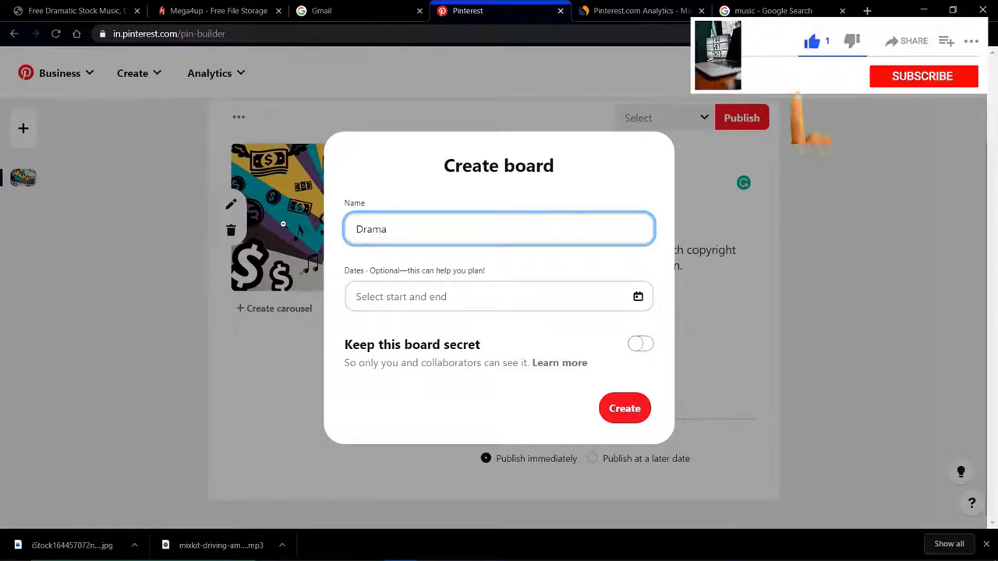
pyautogui.write('tic M')
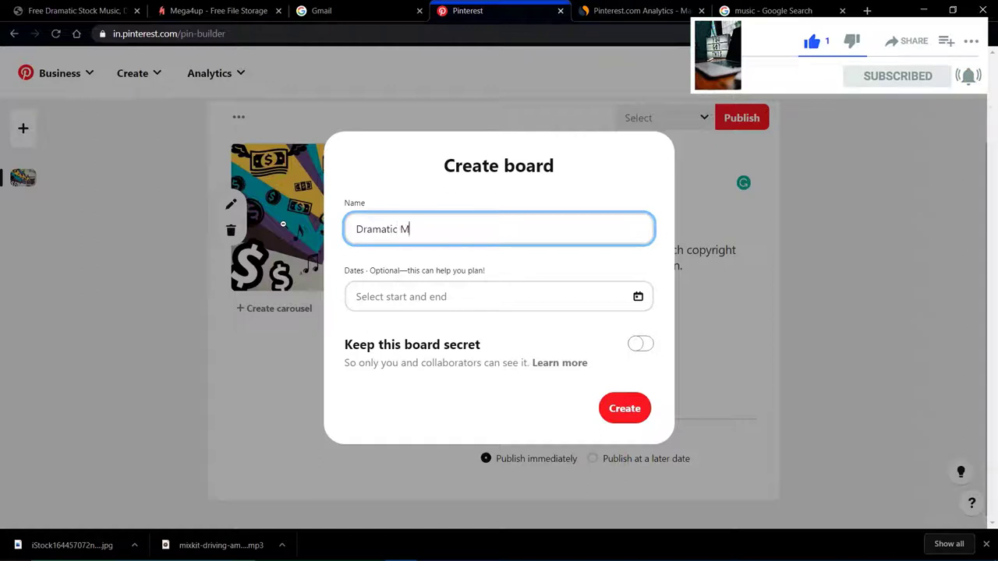
pyautogui.write('usic')
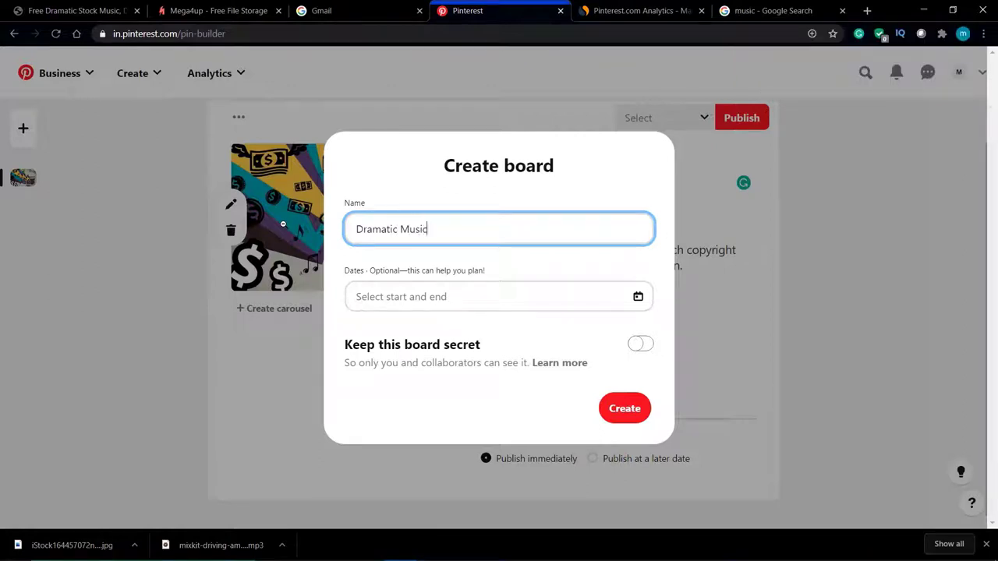
pyautogui.click(624, 410)
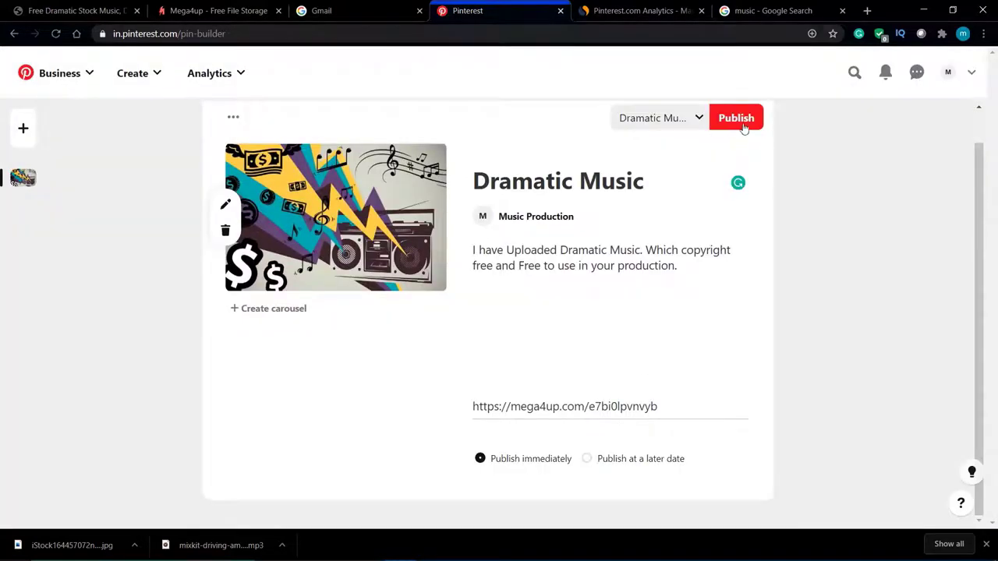
# - Publish the Pin to the Dramatic Music board and open its page, dismissing the notification permission requests
pyautogui.click(743, 123)
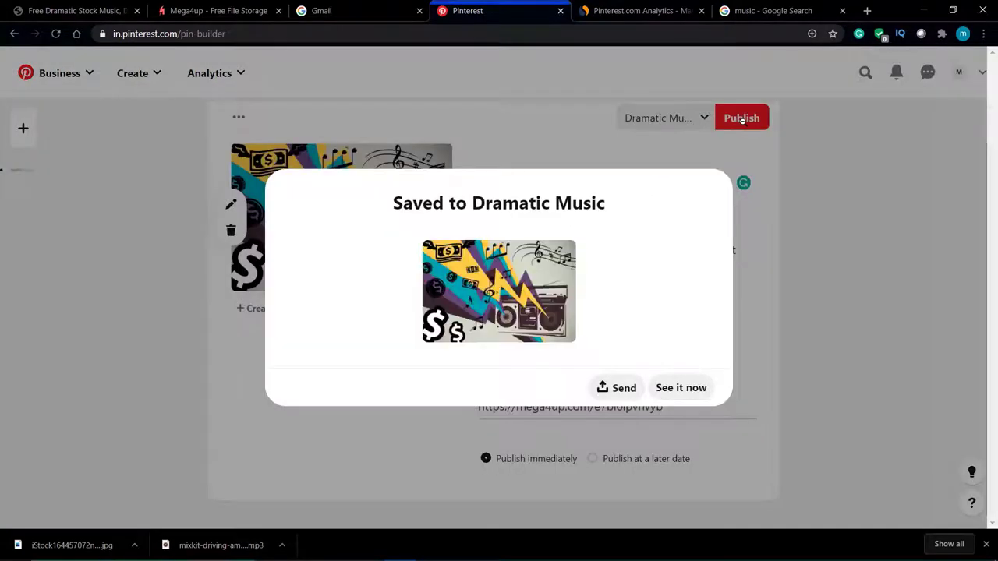
pyautogui.click(704, 398)
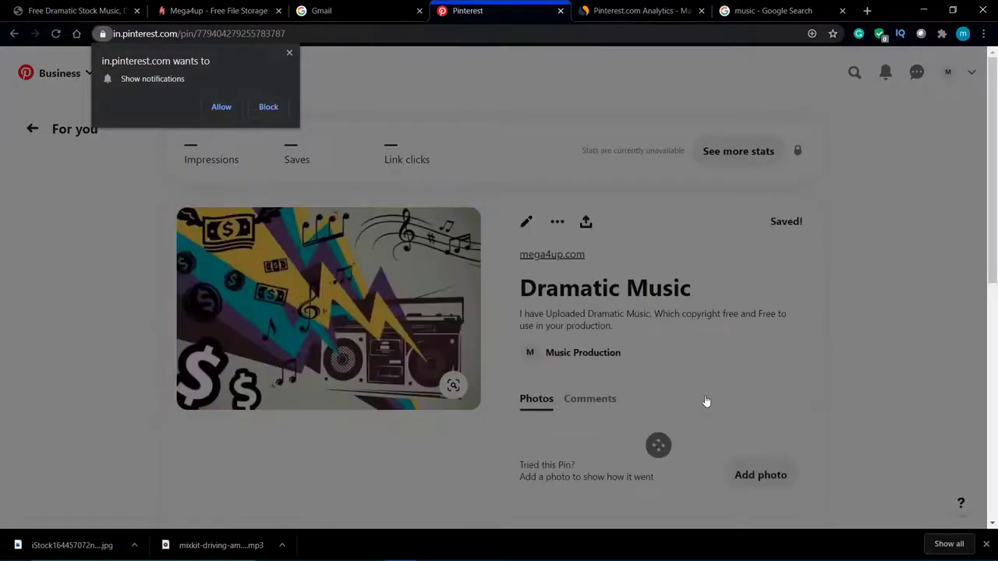
pyautogui.click(290, 53)
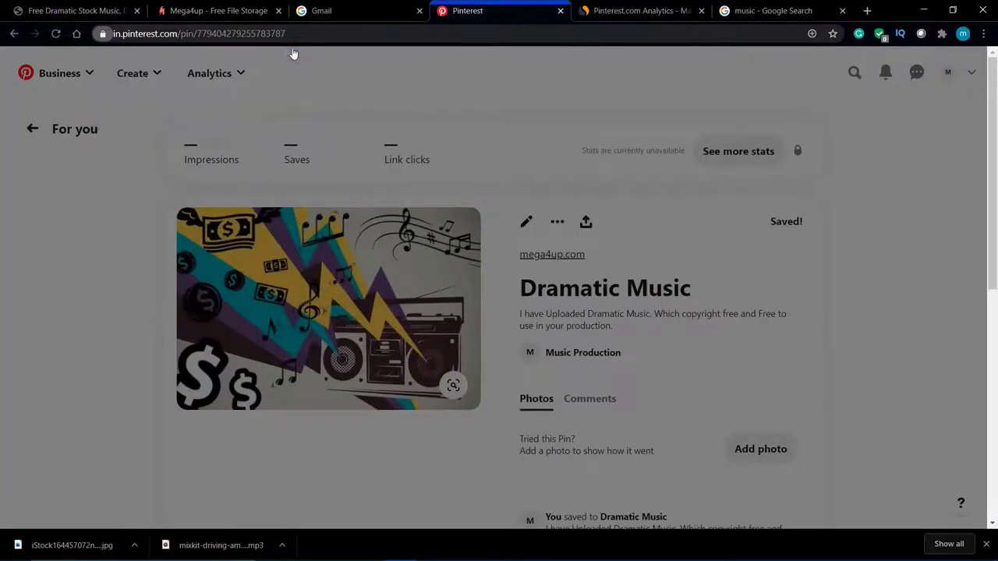
pyautogui.scroll(-2, 501, 180)
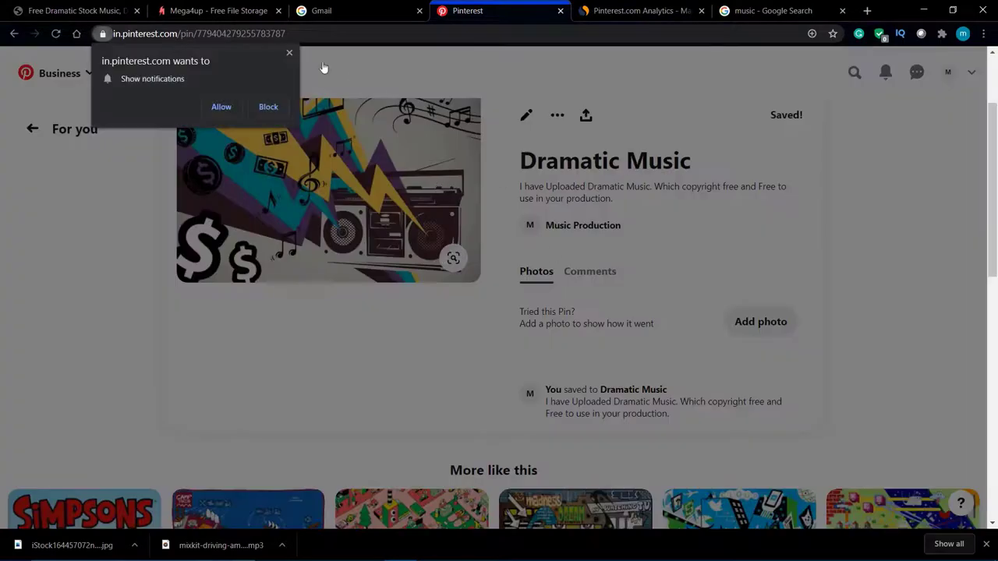
pyautogui.click(289, 53)
pyautogui.scroll(1, 311, 185)
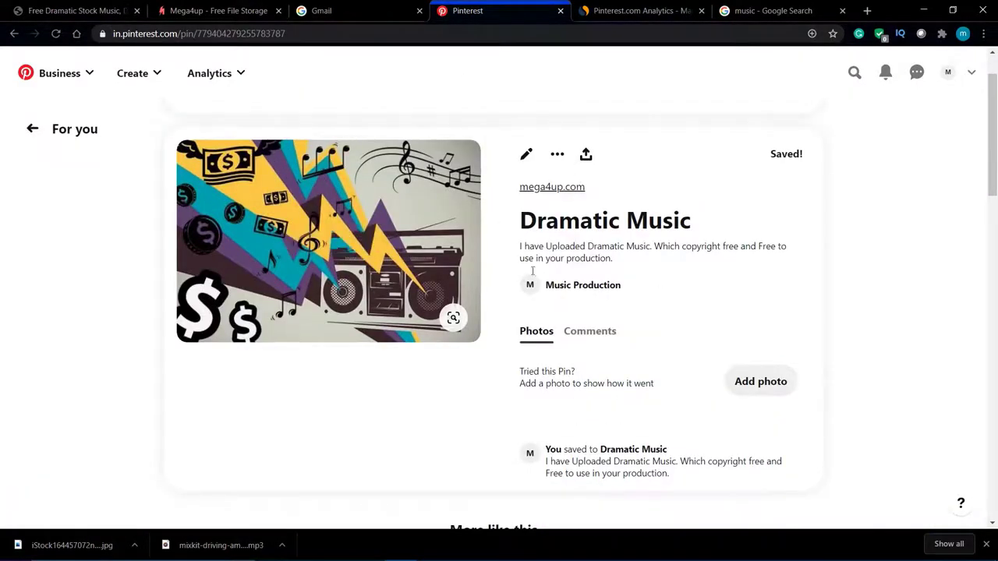
# - Follow the Pin image's mega4up.com link and examine the file's download options and the plan comparison table
pyautogui.moveTo(315, 240)
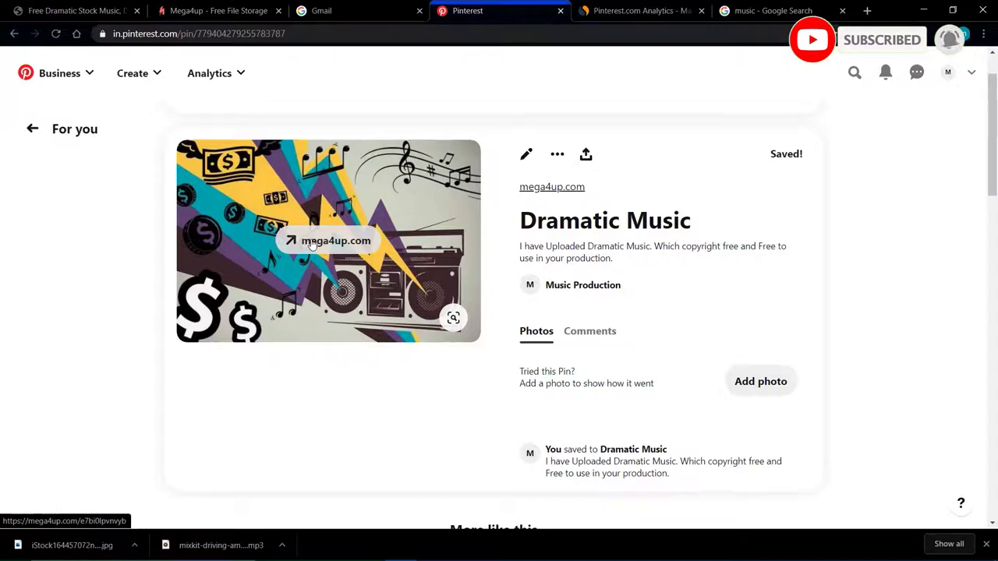
pyautogui.click(314, 242)
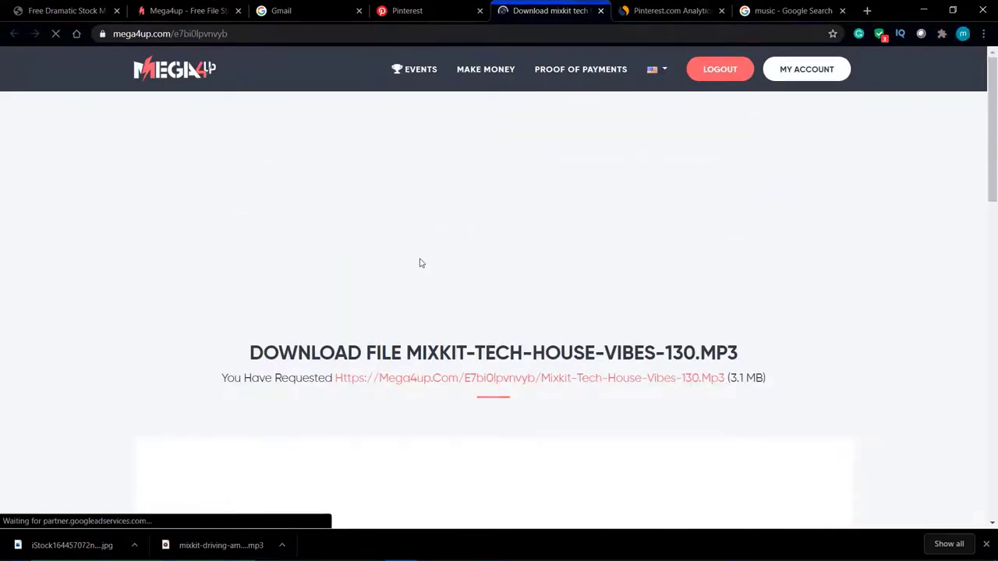
pyautogui.scroll(-5, 420, 262)
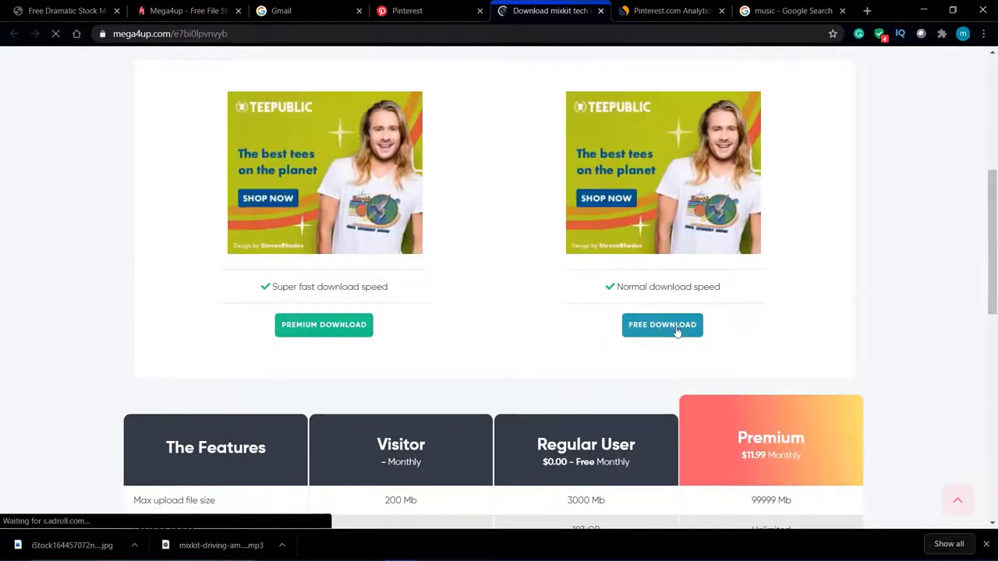
pyautogui.scroll(-3, 676, 332)
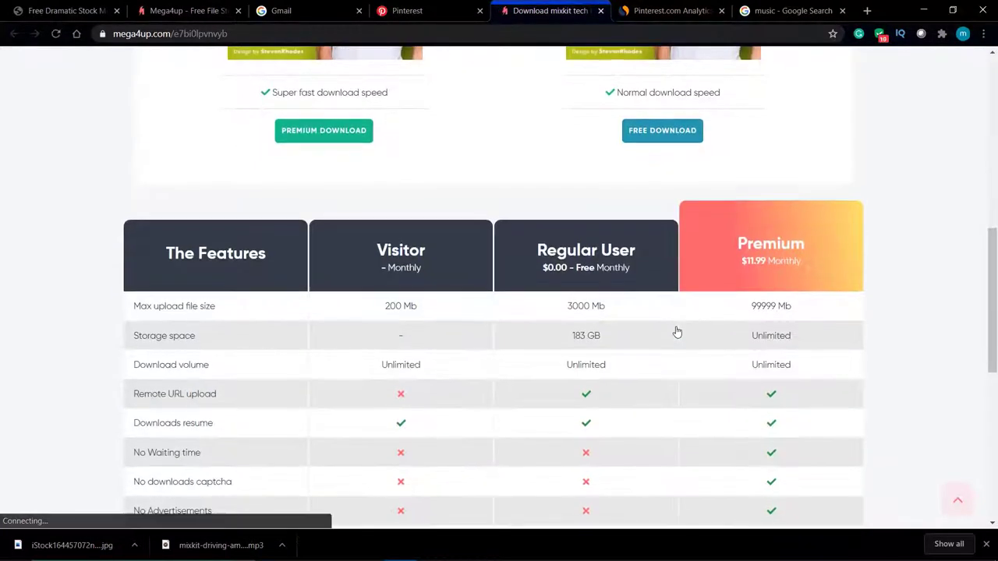
# - Revisit the published Dramatic Music Pin and check the United States share of Pinterest's traffic by country on SimilarWeb
pyautogui.scroll(8, 676, 332)
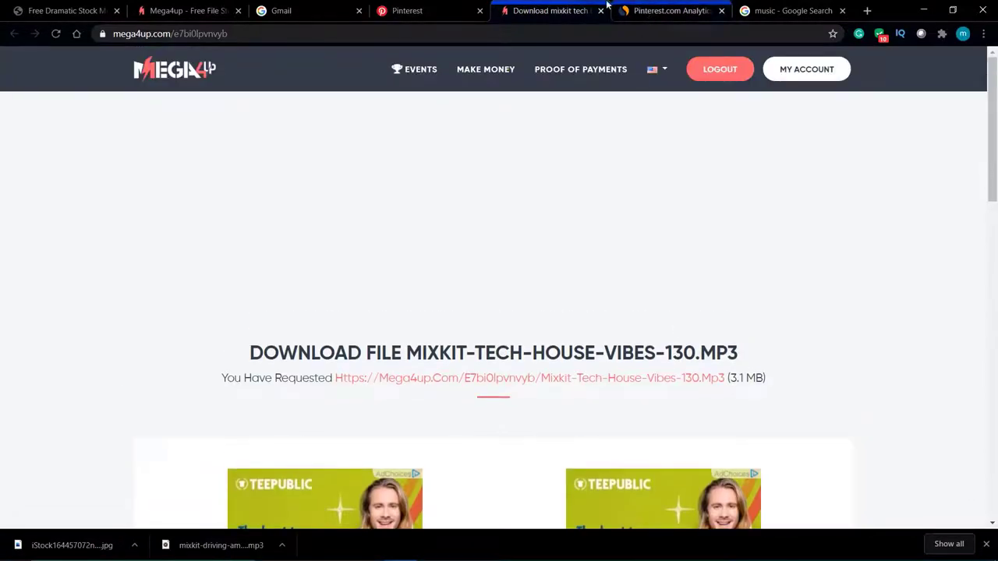
pyautogui.click(426, 13)
pyautogui.scroll(-1, 536, 226)
pyautogui.scroll(1, 538, 220)
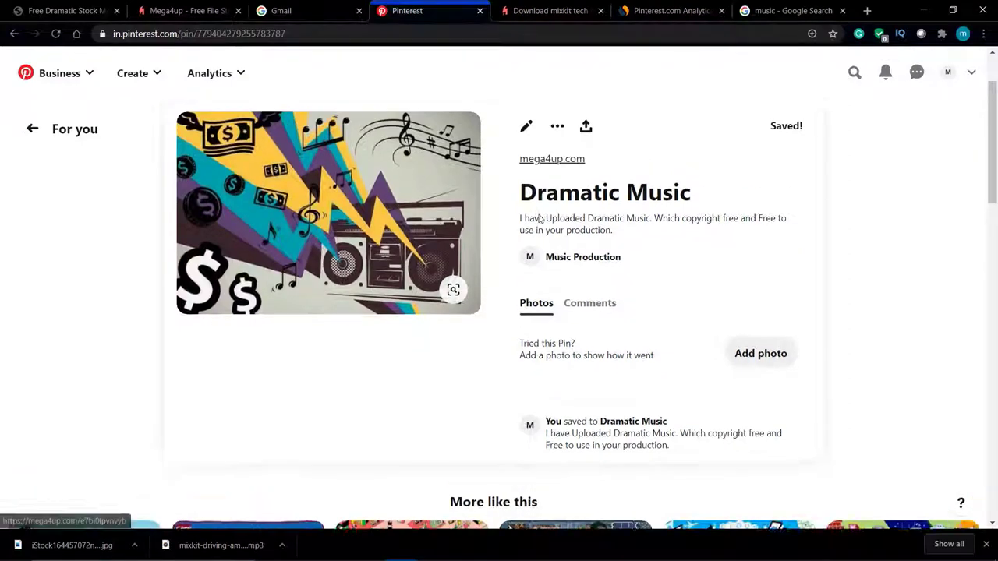
pyautogui.click(651, 13)
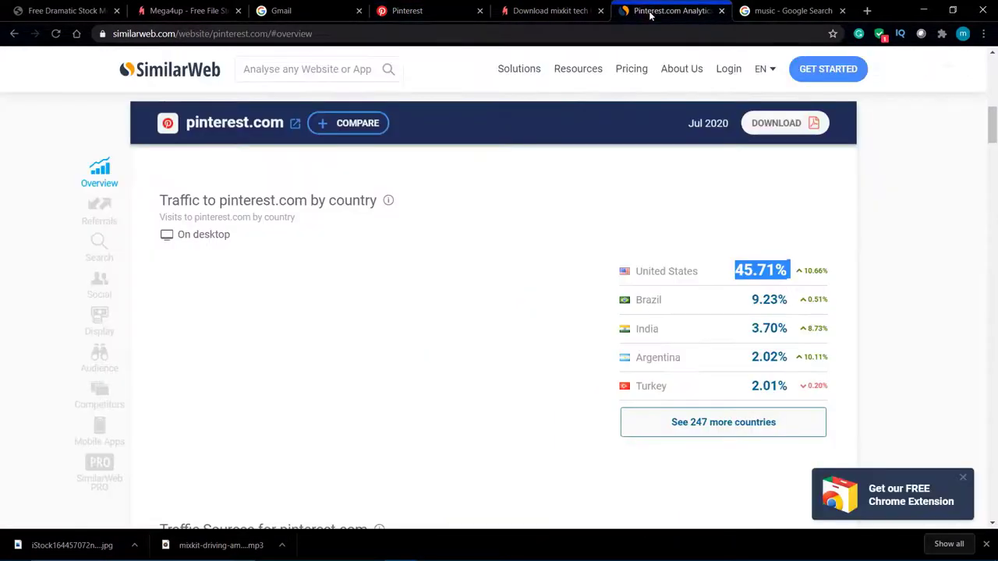
pyautogui.click(772, 198)
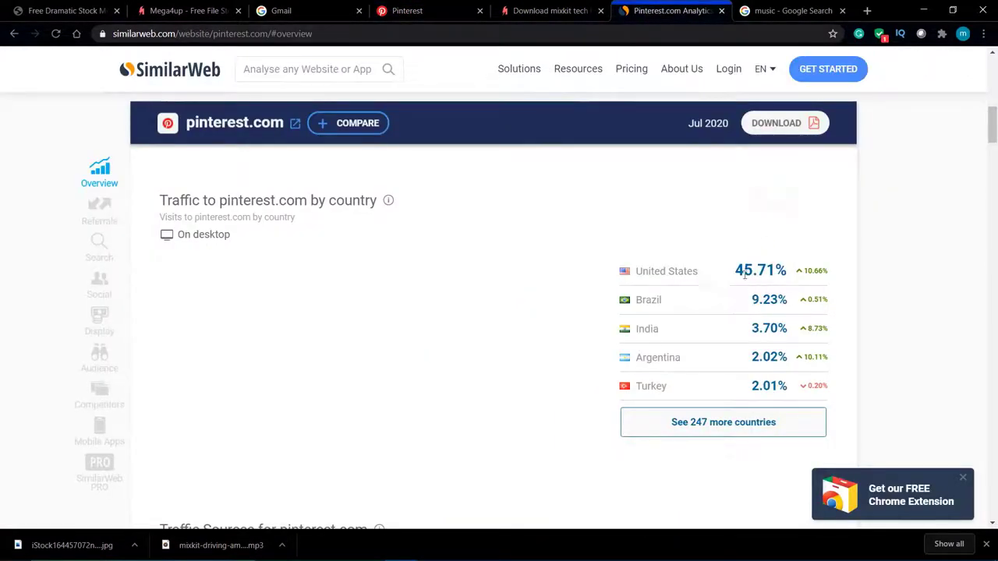
pyautogui.moveTo(739, 274); pyautogui.dragTo(803, 270)
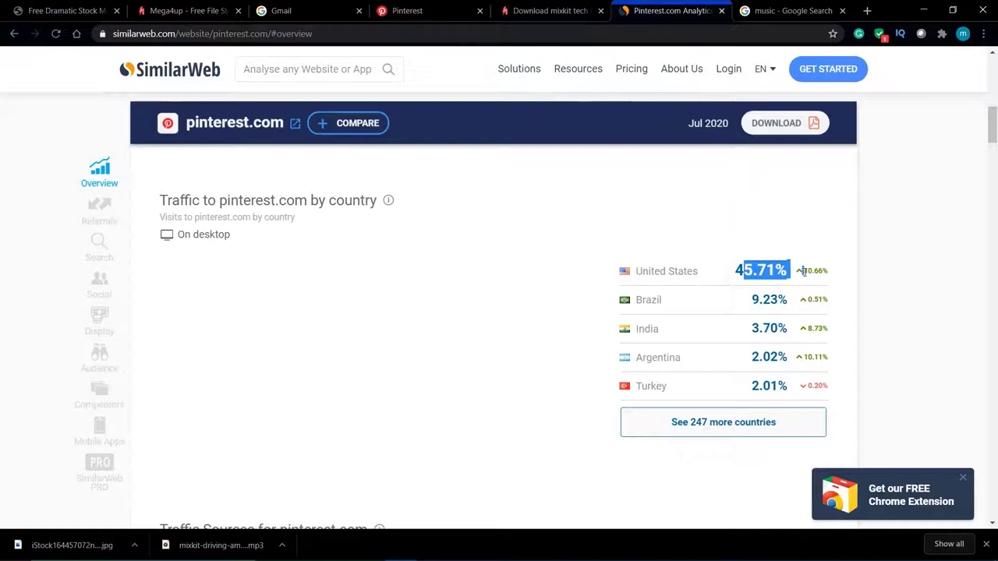
pyautogui.click(856, 278)
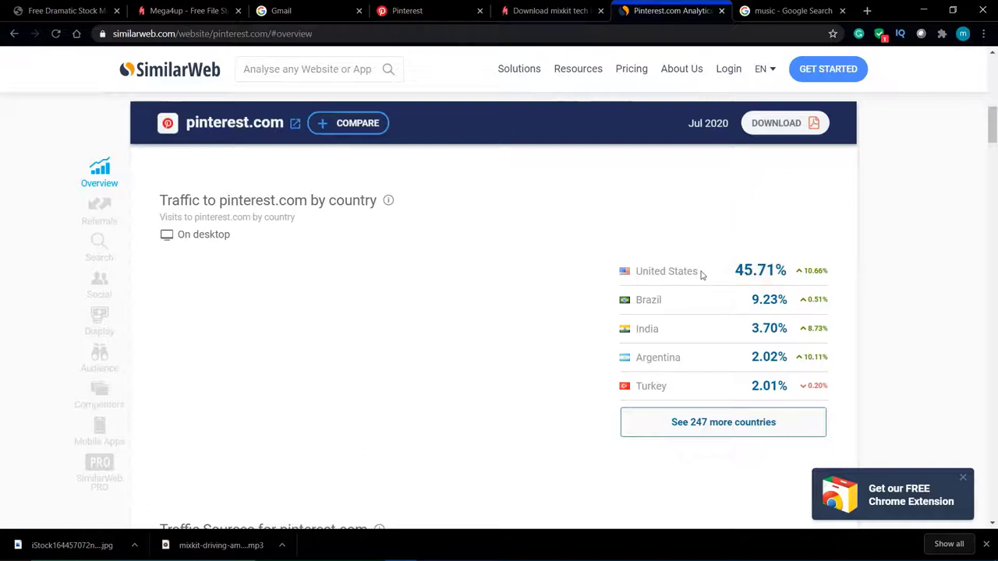
# - Open Mega4up's Make Money page and read which countries belong to Group 1, enlarging the page for legibility
pyautogui.click(579, 7)
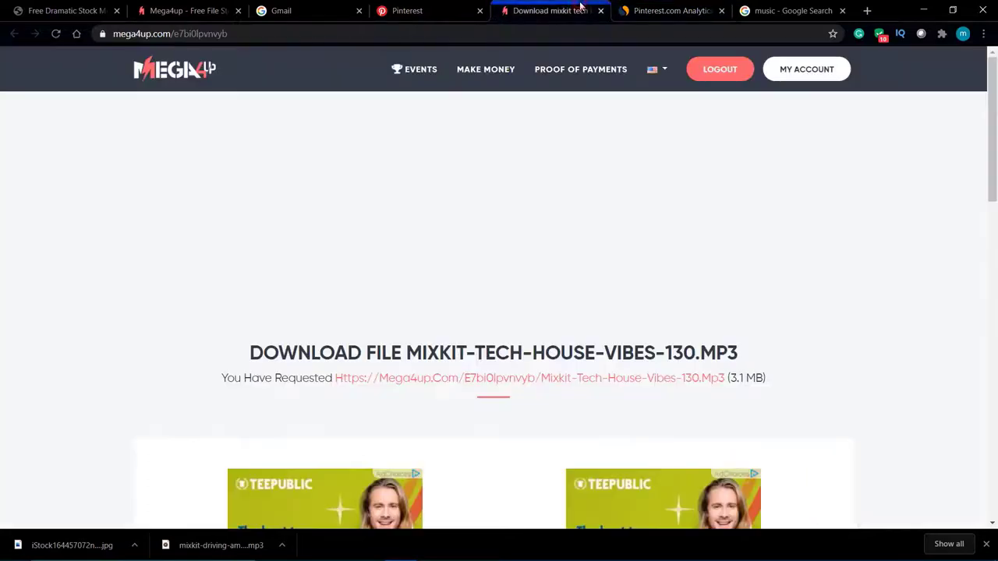
pyautogui.click(487, 74)
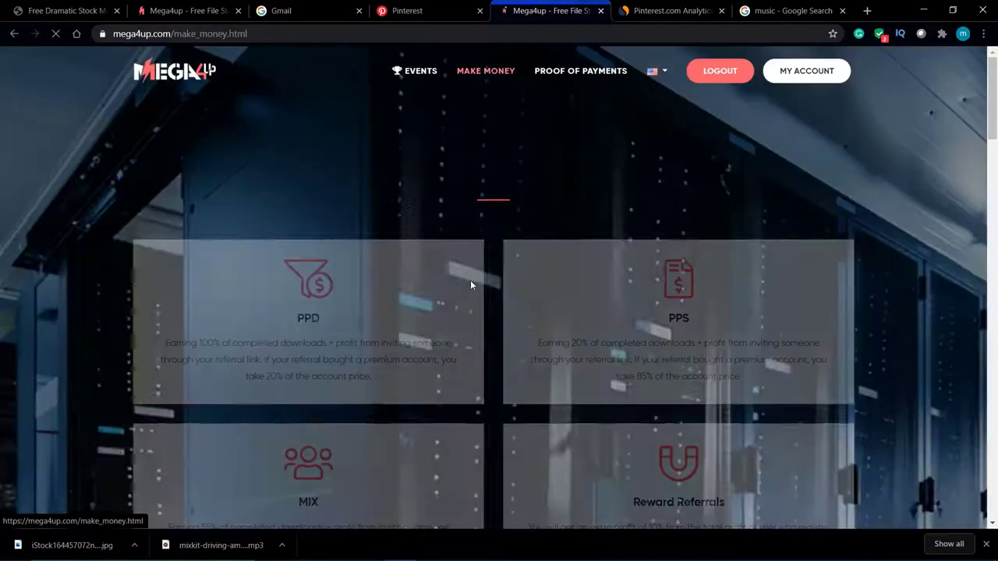
pyautogui.scroll(-5, 470, 282)
pyautogui.scroll(-12, 470, 283)
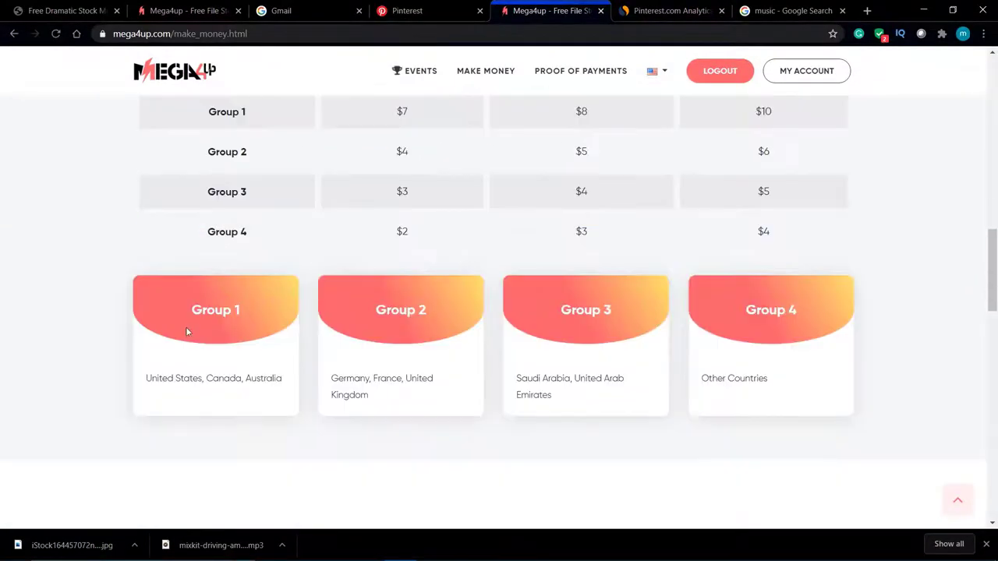
pyautogui.hotkey('ctrl', '+')
pyautogui.hotkey('ctrl', '+')
pyautogui.hotkey('ctrl', '+')
pyautogui.hotkey('ctrl', '+')
pyautogui.hotkey('ctrl', '+')
pyautogui.hotkey('ctrl', '+')
pyautogui.moveTo(129, 369); pyautogui.dragTo(458, 398)
pyautogui.hotkey('ctrl', '0')
# - Examine the Group 1 payout rates for each file size range in Mega4up's earnings table, enlarging and then reducing the page
pyautogui.scroll(2, 457, 397)
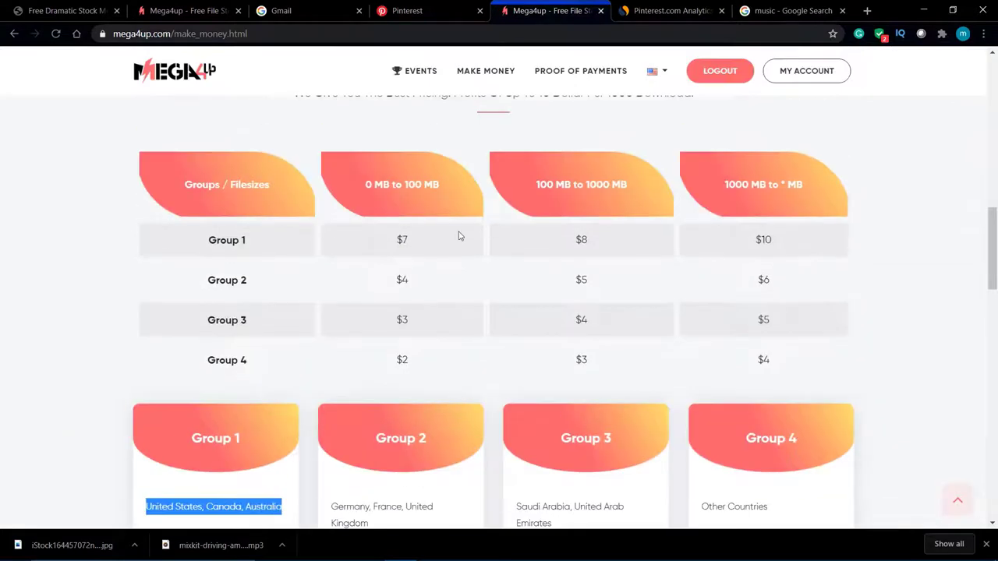
pyautogui.hotkey('ctrl', '+')
pyautogui.hotkey('ctrl', '+')
pyautogui.hotkey('ctrl', '+')
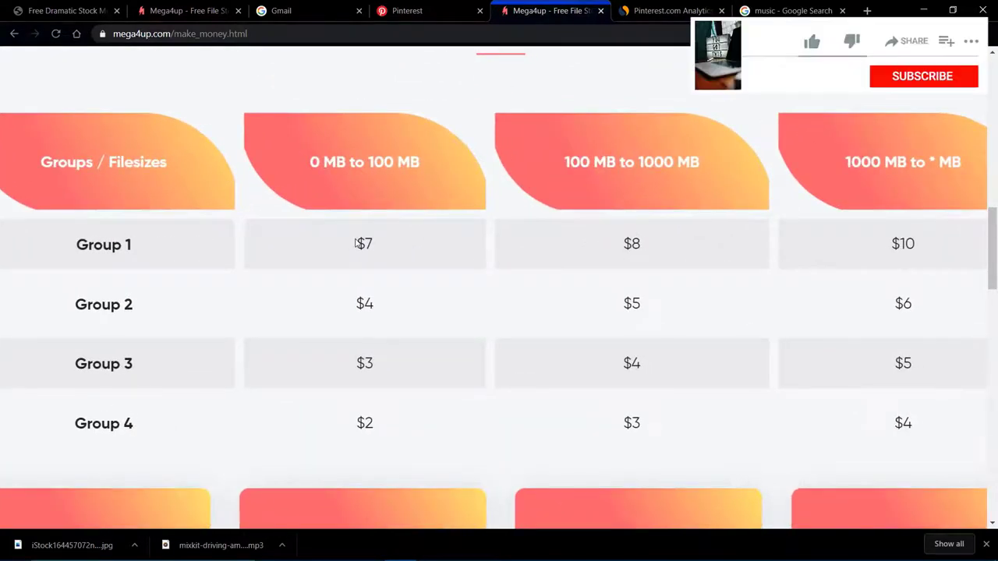
pyautogui.doubleClick(363, 242)
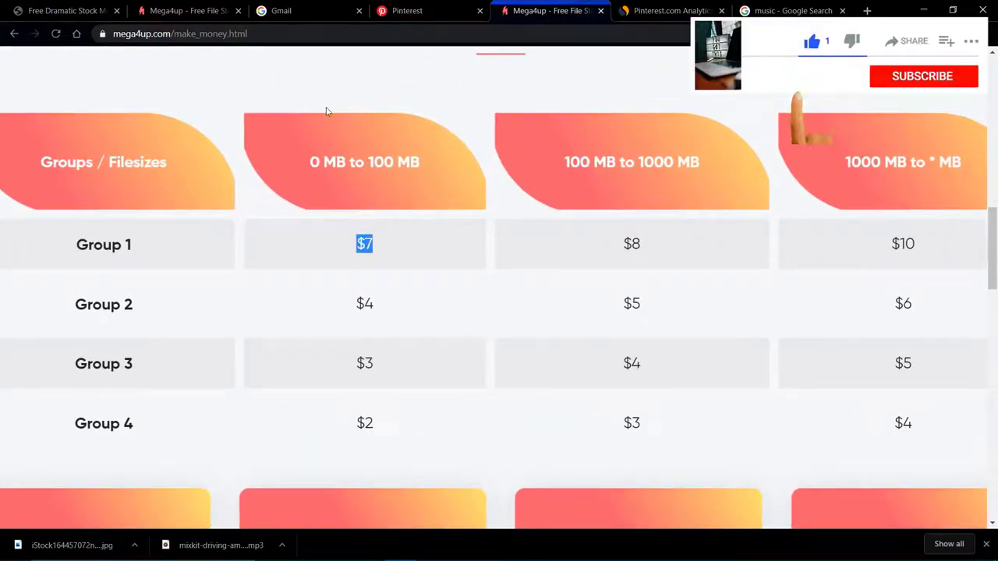
pyautogui.moveTo(313, 152); pyautogui.dragTo(432, 162)
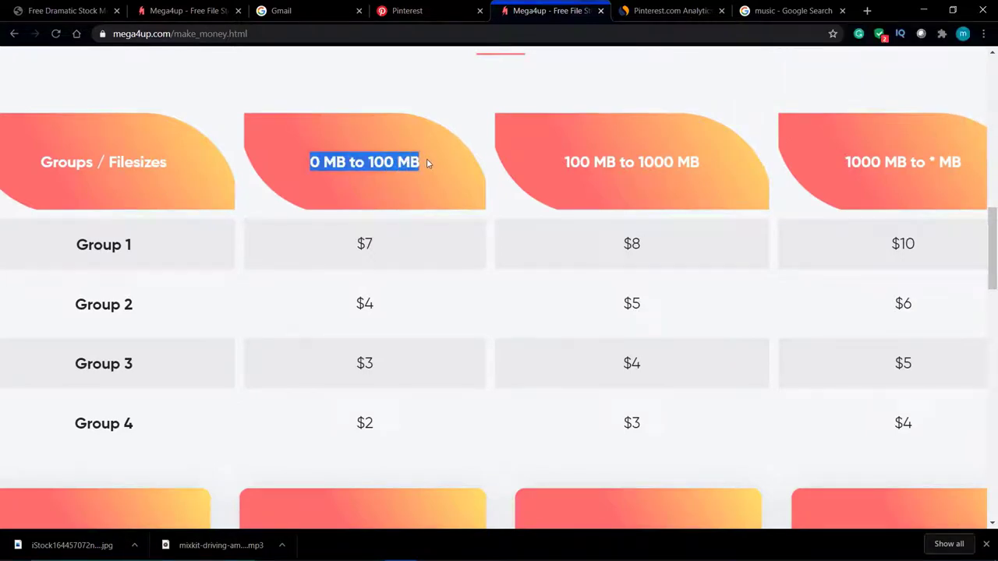
pyautogui.moveTo(363, 239); pyautogui.dragTo(393, 235)
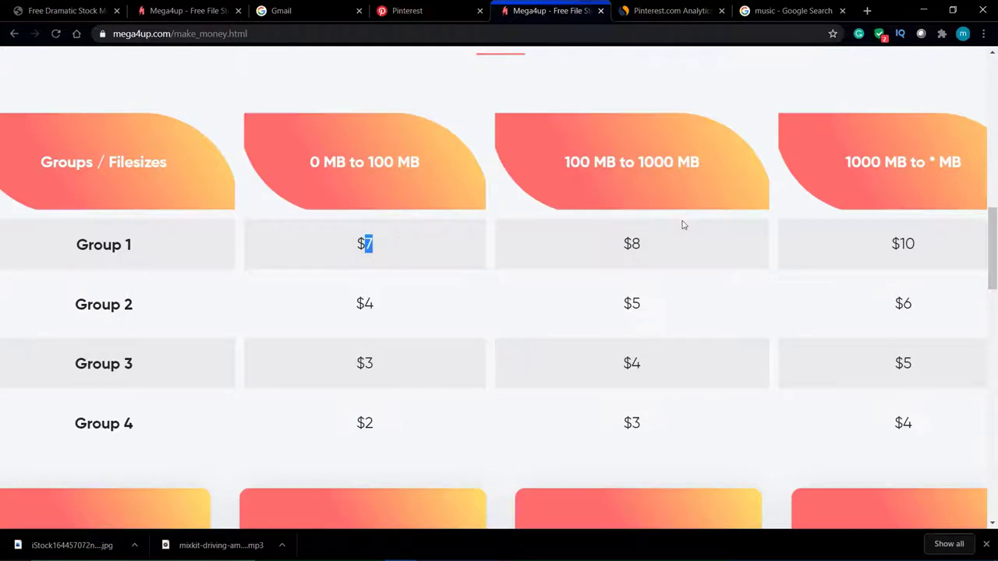
pyautogui.click(644, 237)
pyautogui.moveTo(922, 245); pyautogui.dragTo(898, 244)
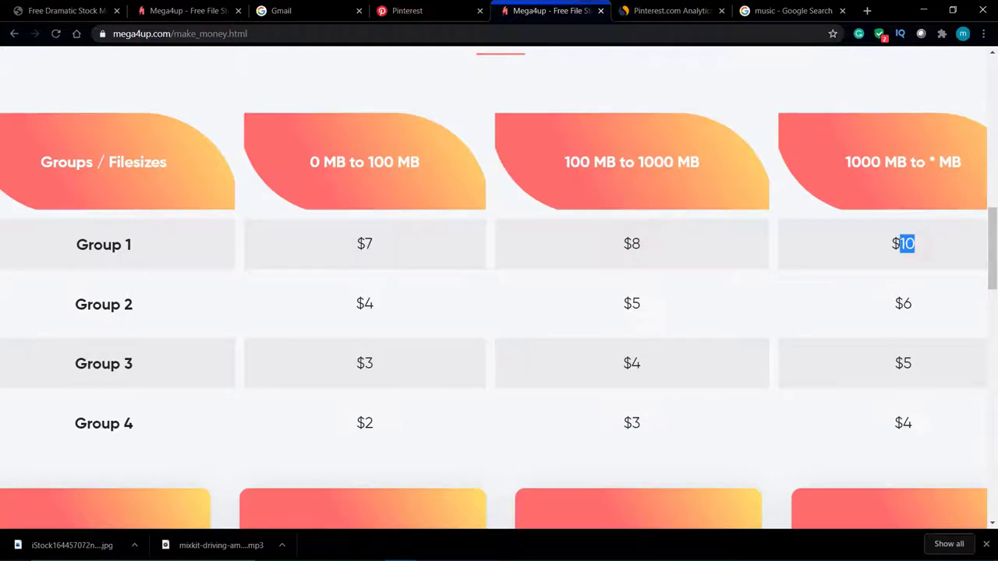
pyautogui.scroll(1, 483, 125)
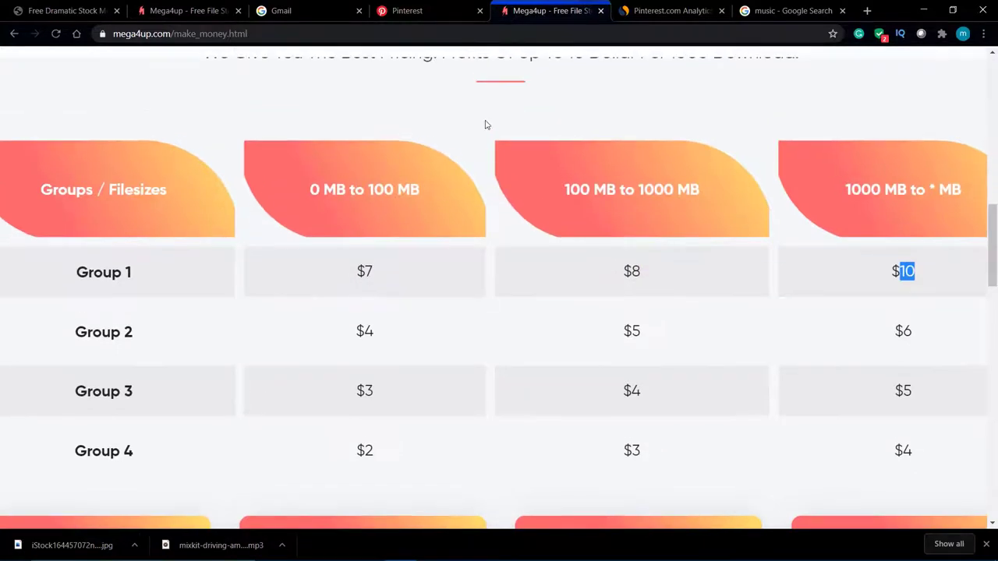
pyautogui.hotkey('ctrl', '-')
pyautogui.hotkey('ctrl', '-')
pyautogui.hotkey('ctrl', '-')
pyautogui.hotkey('ctrl', '-')
# - Return to the Dramatic Music Pin, enlarge the page to read its description, and restore the normal page size
pyautogui.click(407, 10)
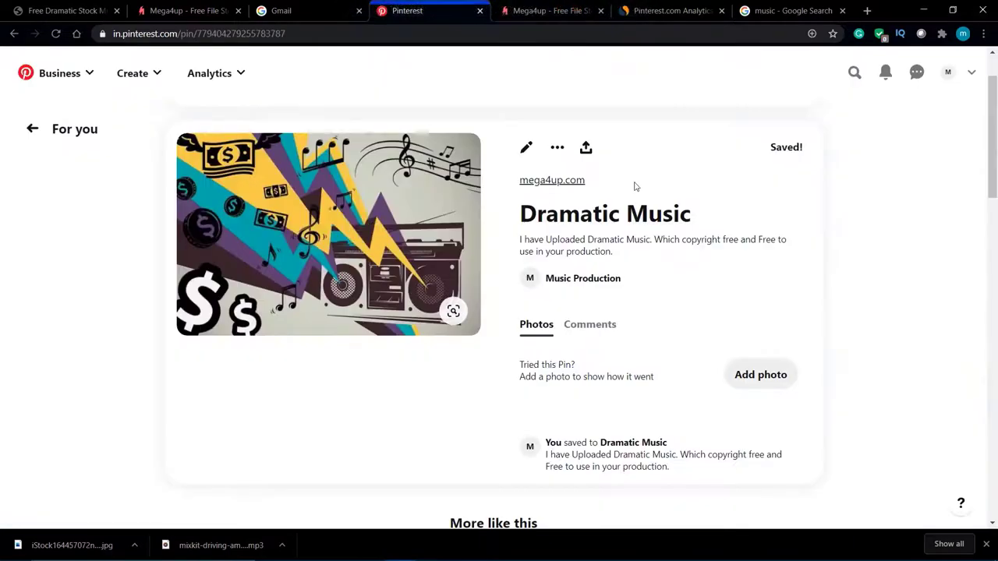
pyautogui.keyDown('ctrl'); pyautogui.scroll(5, 584, 268); pyautogui.keyUp('ctrl')
pyautogui.keyDown('ctrl'); pyautogui.scroll(-3, 580, 268); pyautogui.keyUp('ctrl')
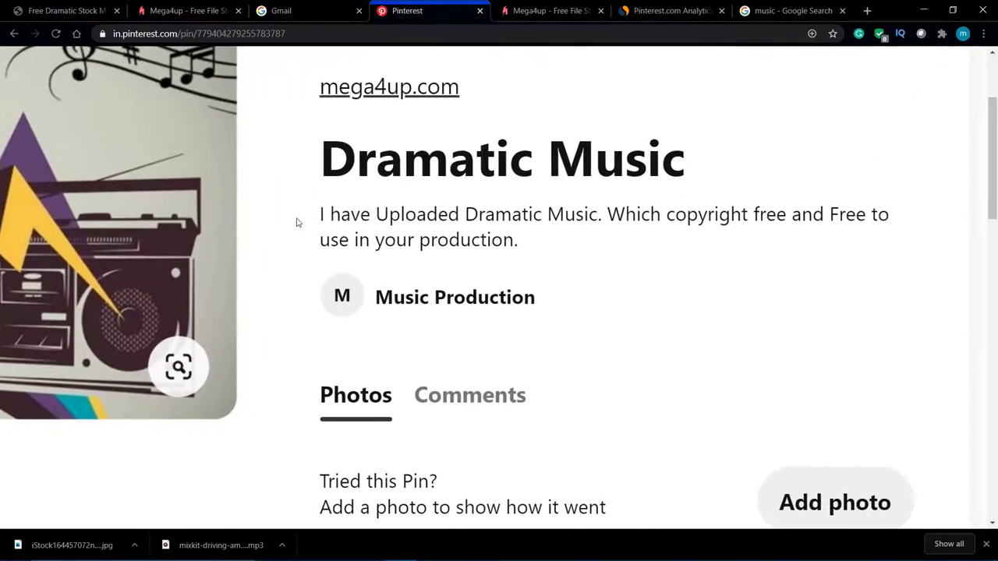
pyautogui.moveTo(315, 213); pyautogui.dragTo(533, 234)
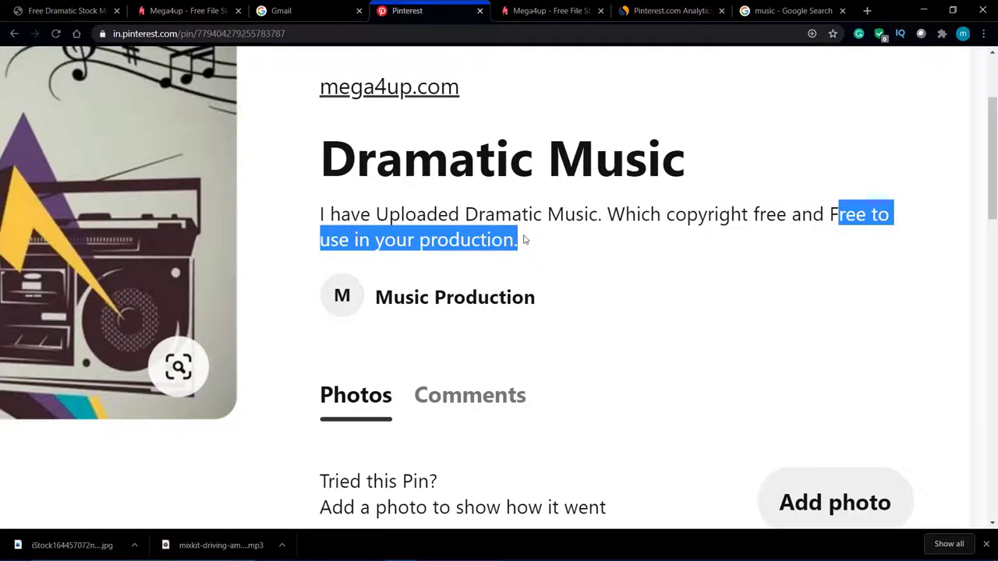
pyautogui.click(523, 240)
pyautogui.hotkey('ctrl', '0')
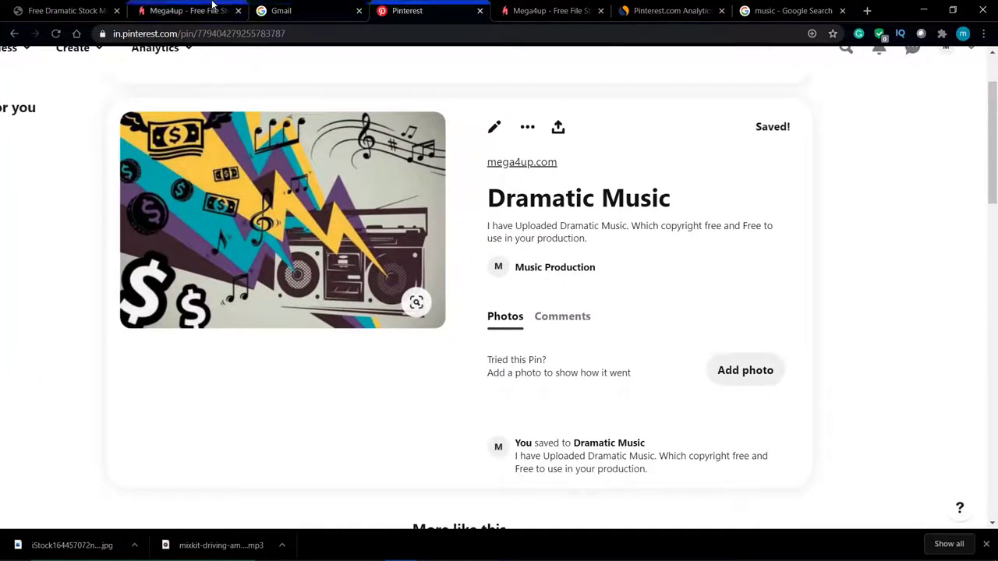
# - Review Mixkit's Dramatic music tracks and the Mega4up file upload page, and return to the published Pin
pyautogui.click(66, 10)
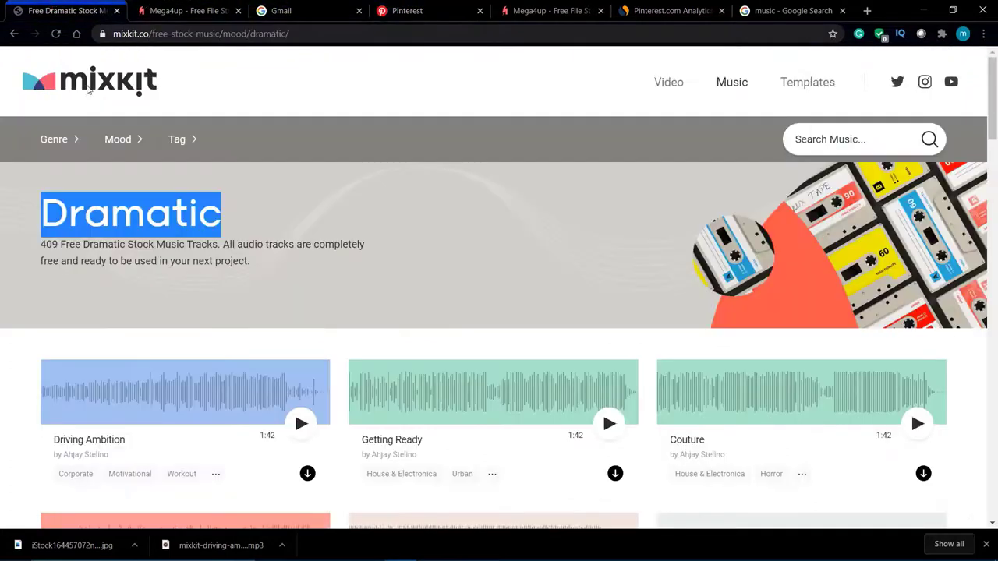
pyautogui.click(264, 201)
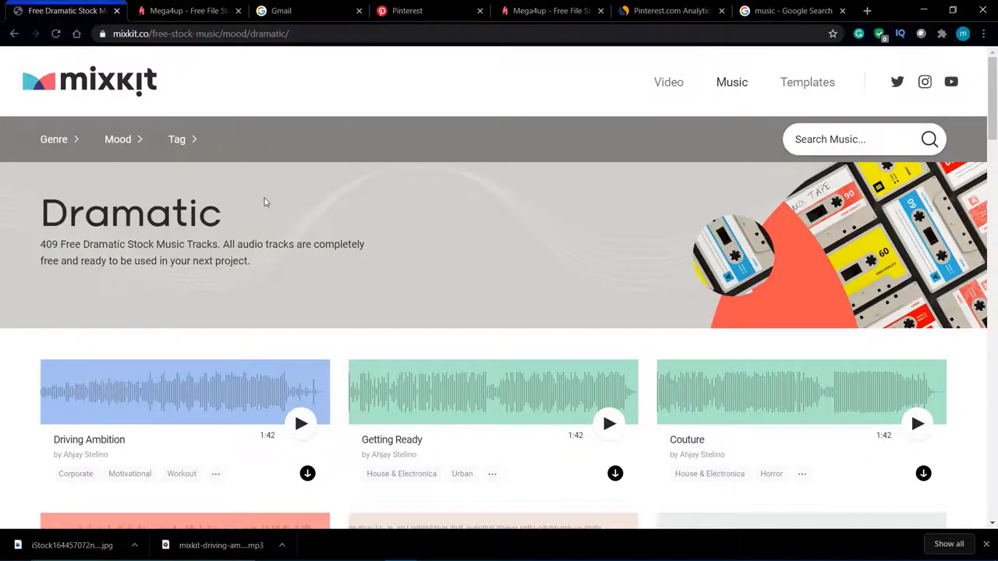
pyautogui.scroll(-3, 264, 201)
pyautogui.scroll(3, 234, 117)
pyautogui.click(207, 7)
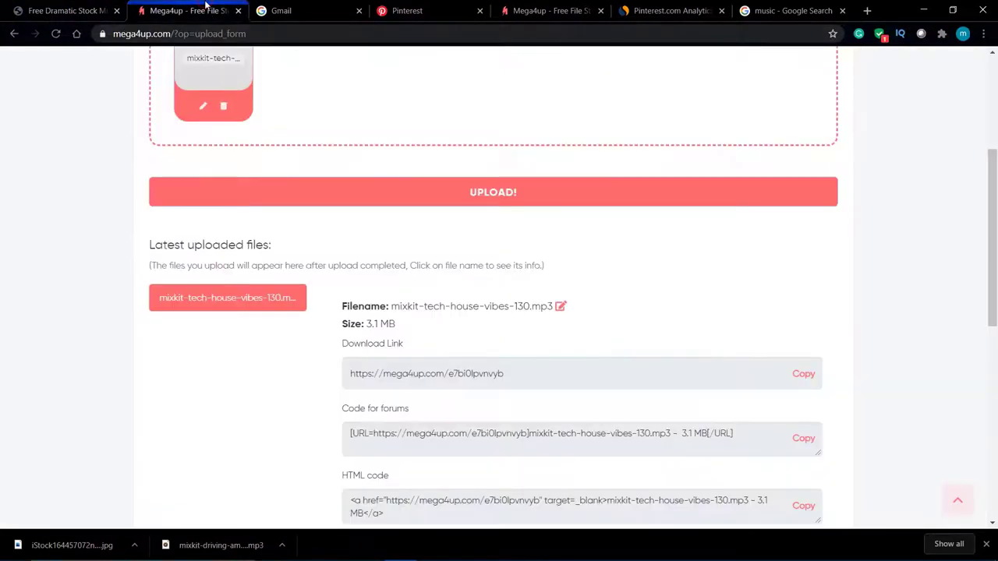
pyautogui.scroll(2, 286, 188)
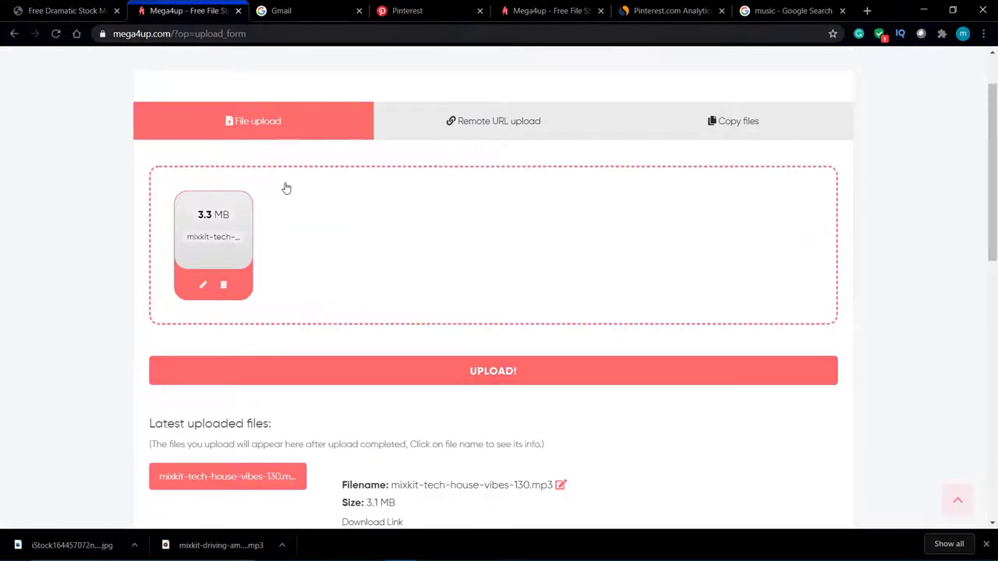
pyautogui.click(434, 8)
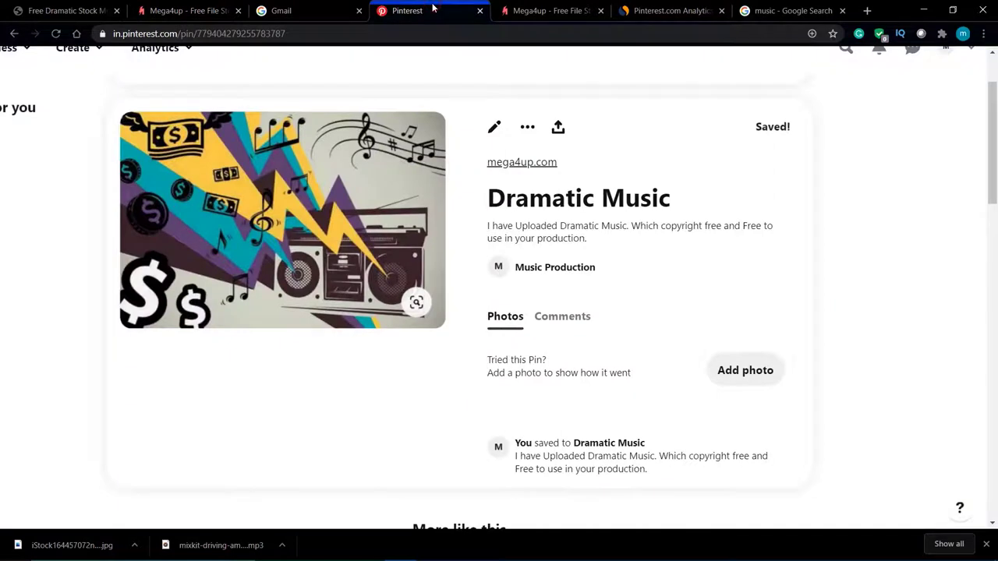